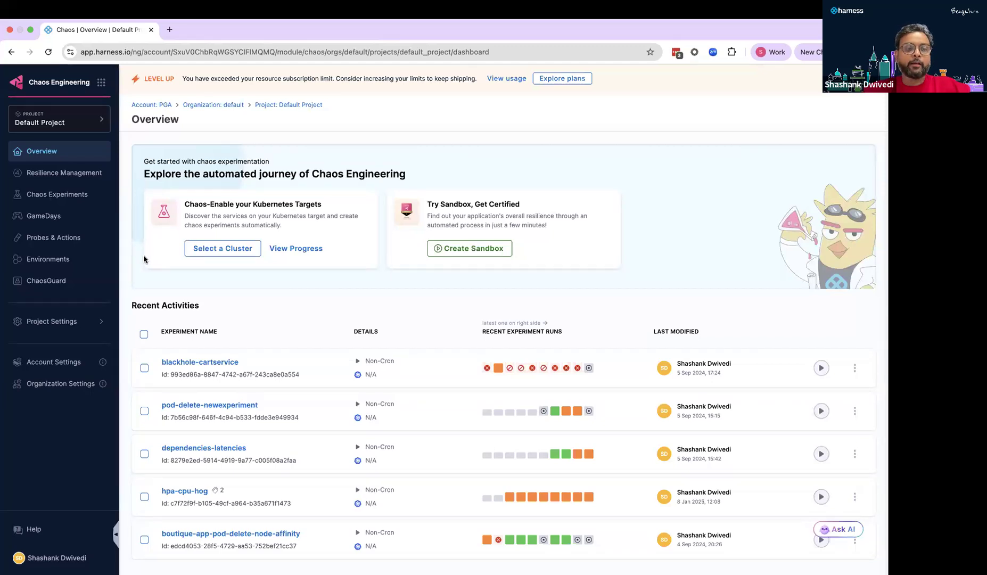
- Review the account-level settings and the default organization's settings, including their Chaos Engineering options
{"action": "mouse_move", "coordinate": [33, 323]}
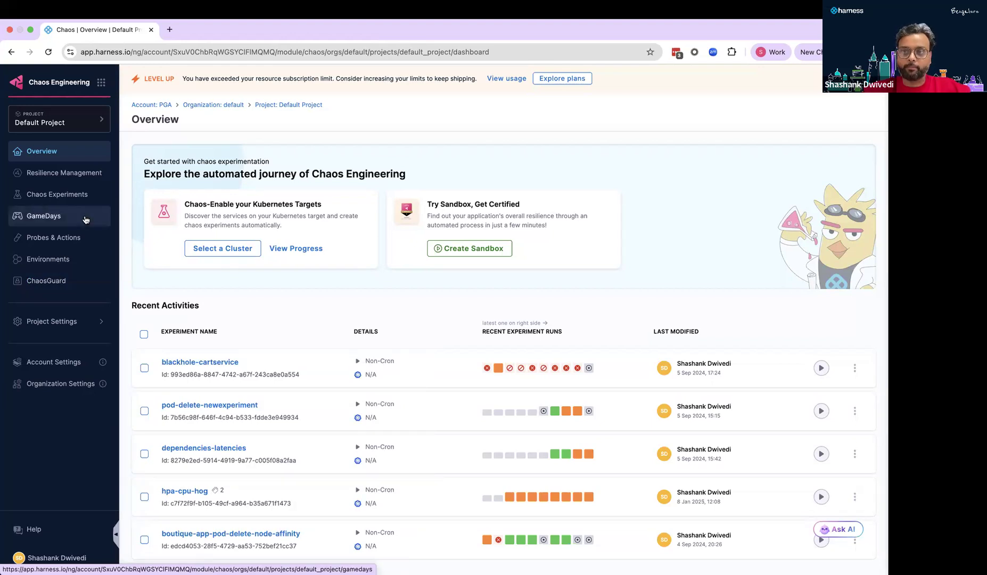
{"action": "mouse_move", "coordinate": [66, 319]}
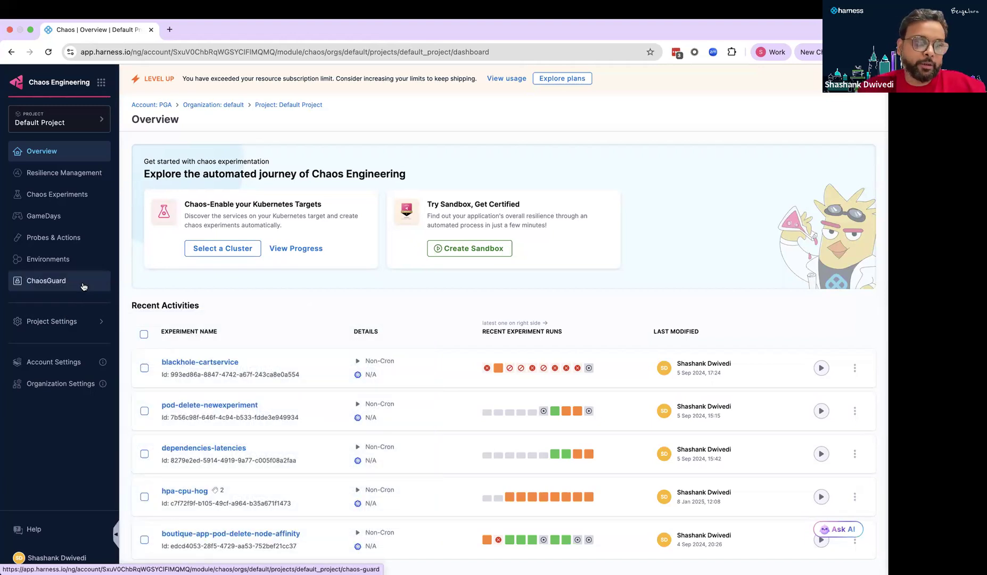
{"action": "left_click", "coordinate": [49, 362]}
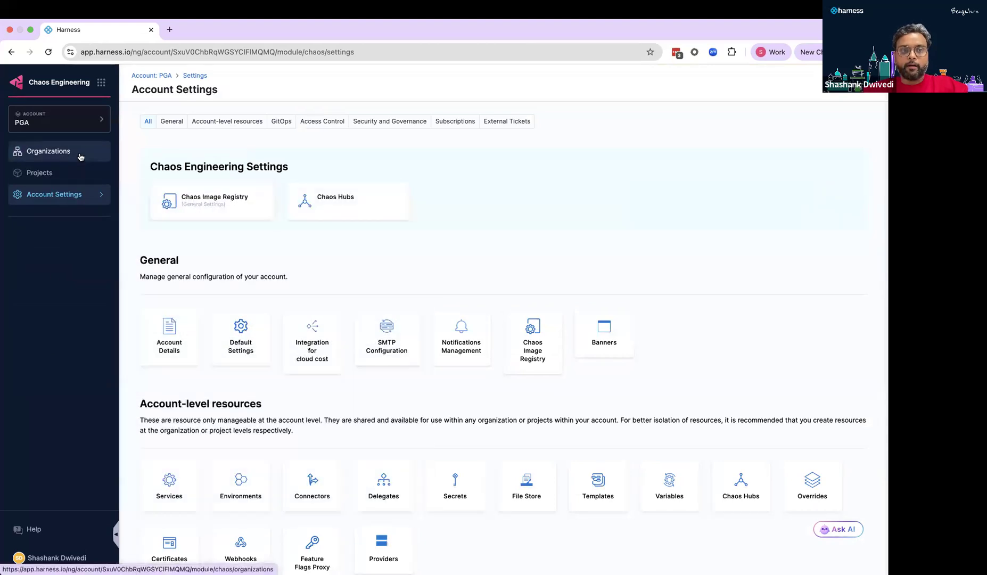
{"action": "left_click", "coordinate": [80, 156]}
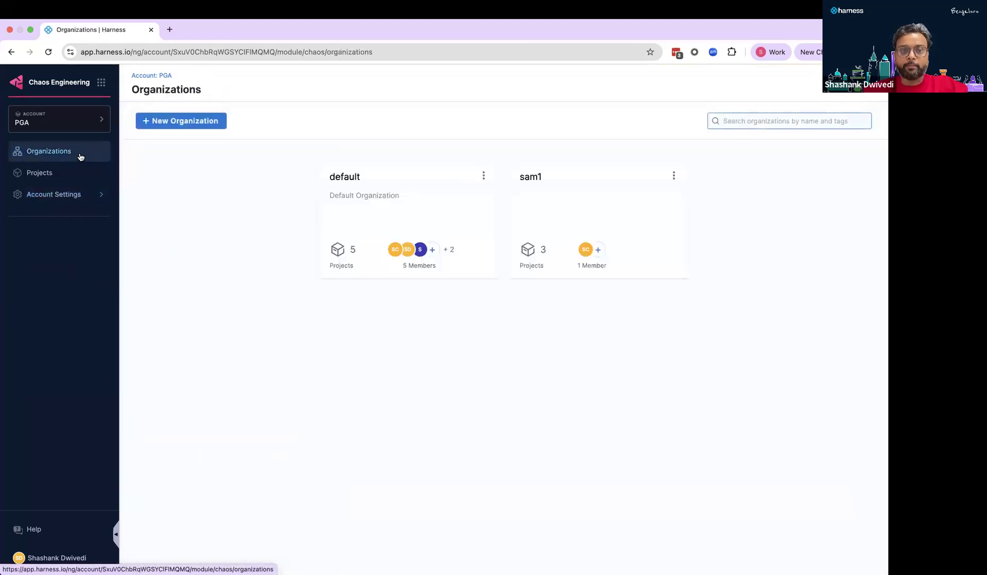
{"action": "left_click", "coordinate": [366, 202]}
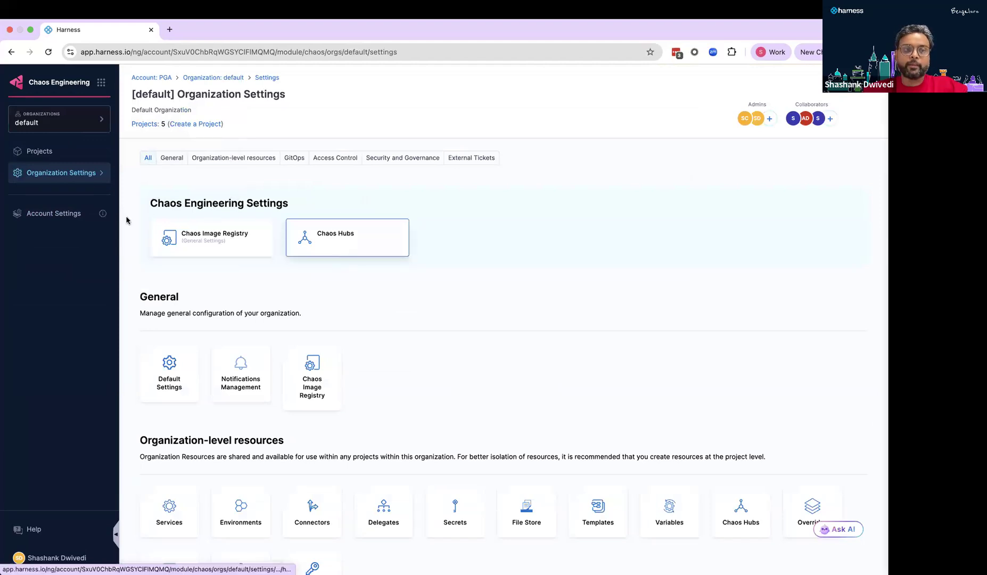
{"action": "left_click", "coordinate": [59, 213]}
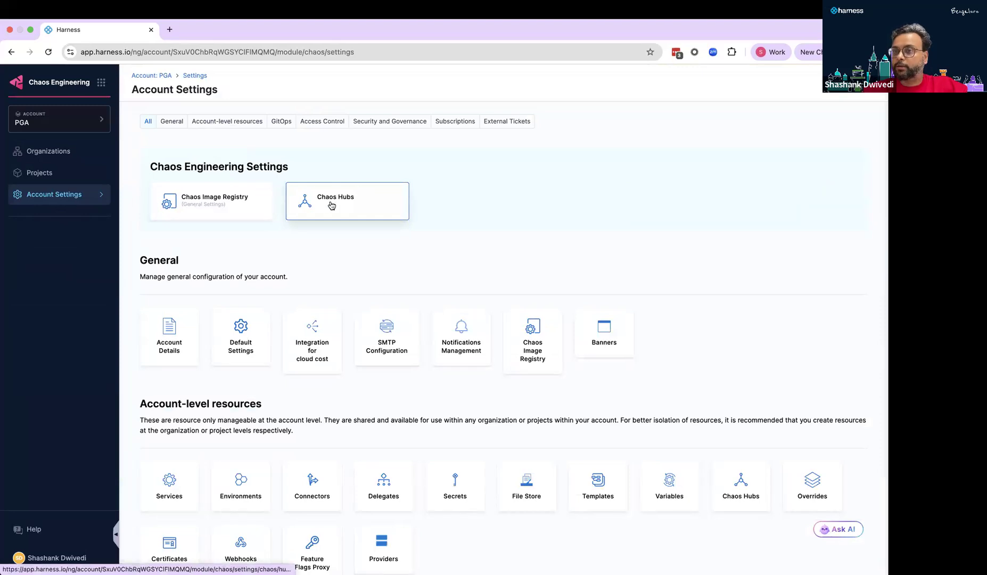
- Open Default Project from the account's projects and view its project-level settings
{"action": "left_click", "coordinate": [69, 174]}
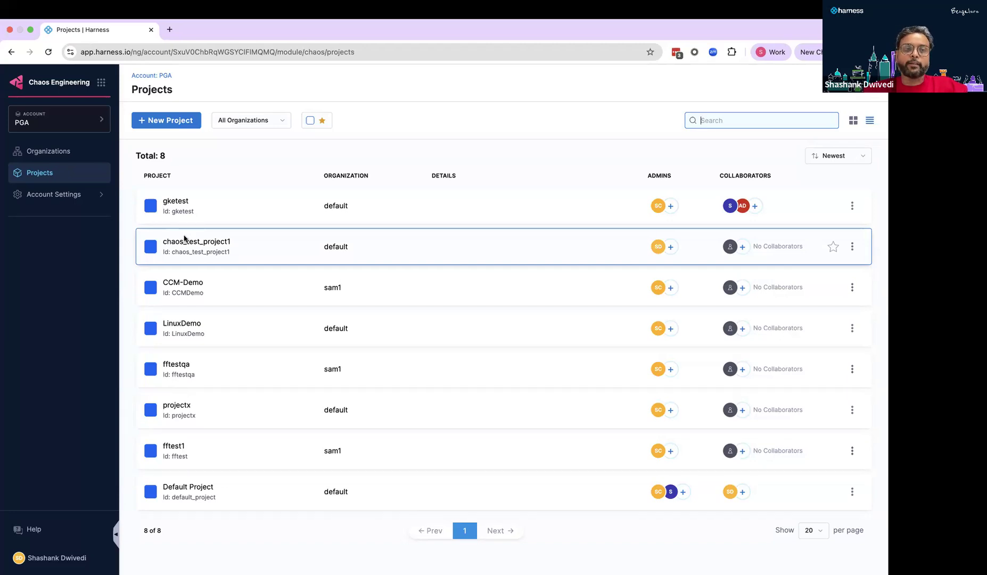
{"action": "left_click", "coordinate": [183, 495]}
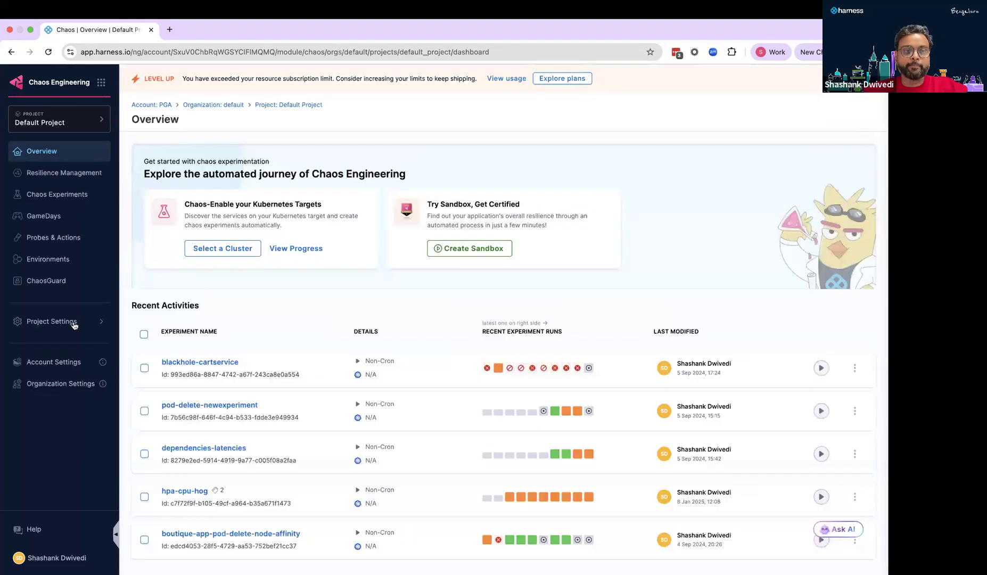
{"action": "left_click", "coordinate": [73, 323]}
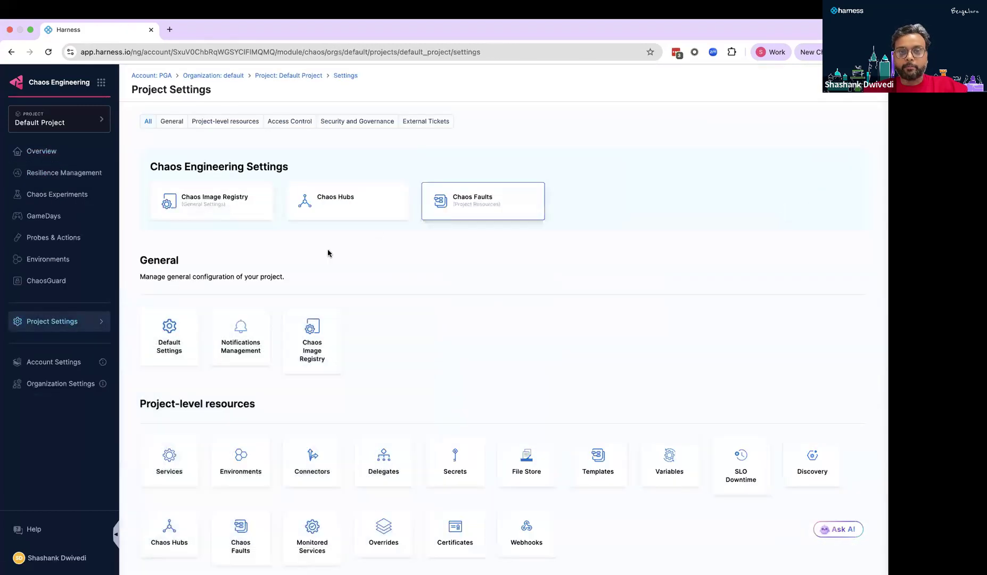
{"action": "mouse_move", "coordinate": [85, 327]}
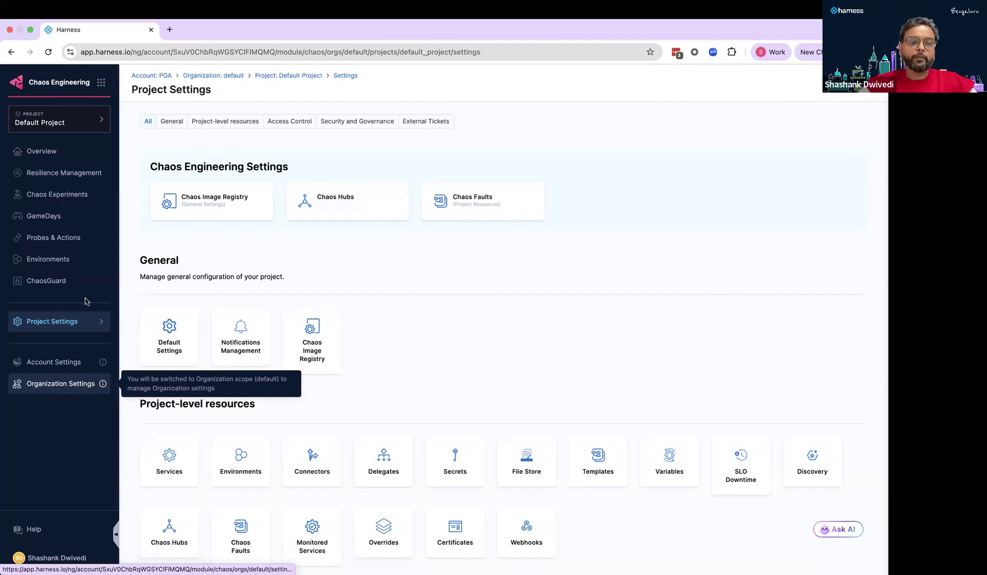
- Open the account-level Enterprise ChaosHub and browse its AWS and Kubernetes fault templates
{"action": "left_click", "coordinate": [69, 365]}
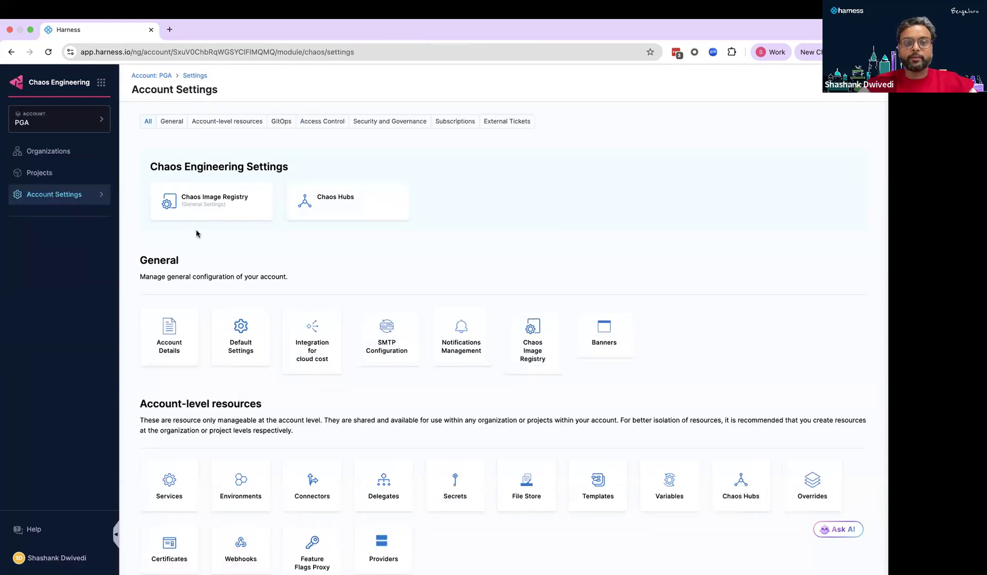
{"action": "left_click", "coordinate": [337, 213]}
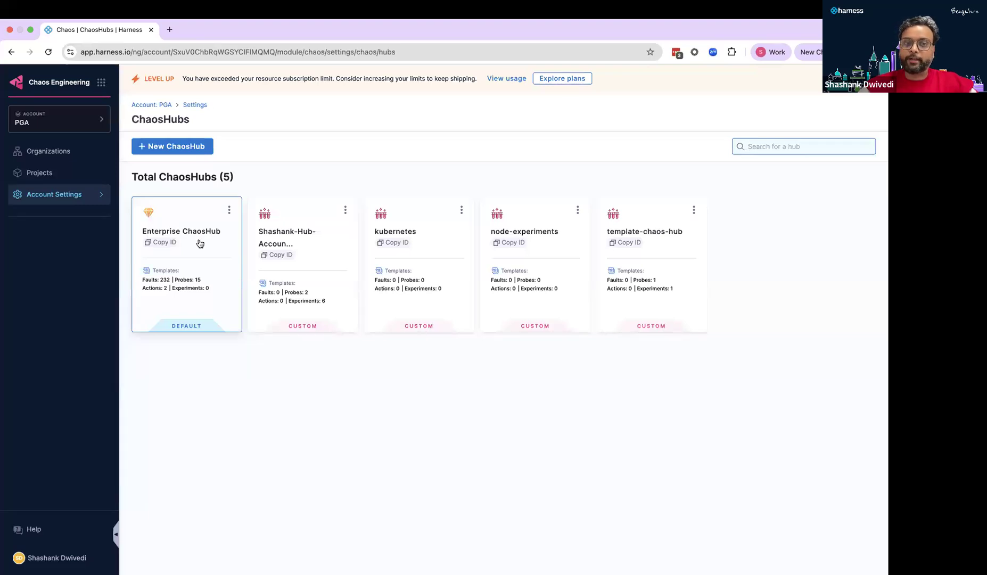
{"action": "left_click", "coordinate": [199, 243]}
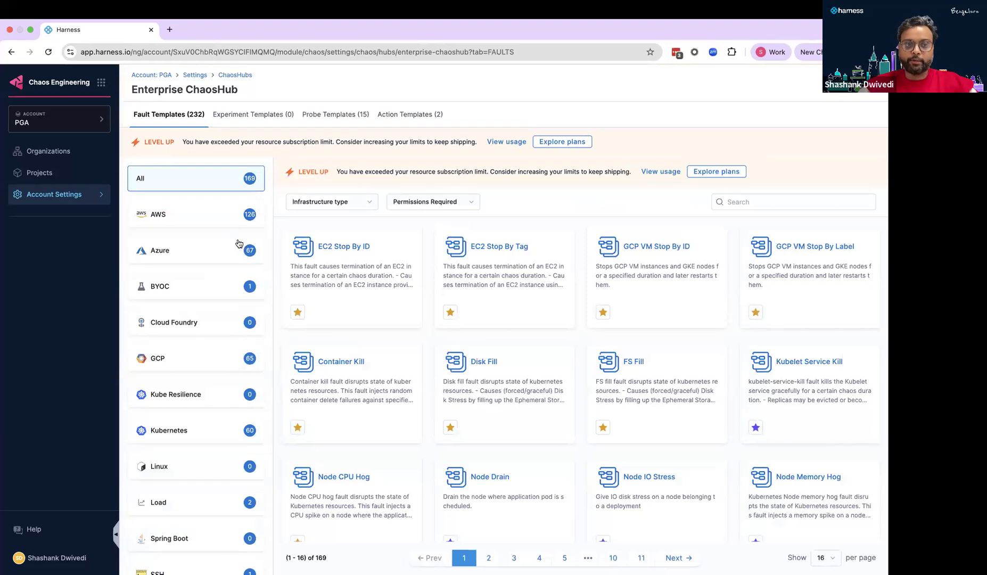
{"action": "left_click", "coordinate": [227, 217]}
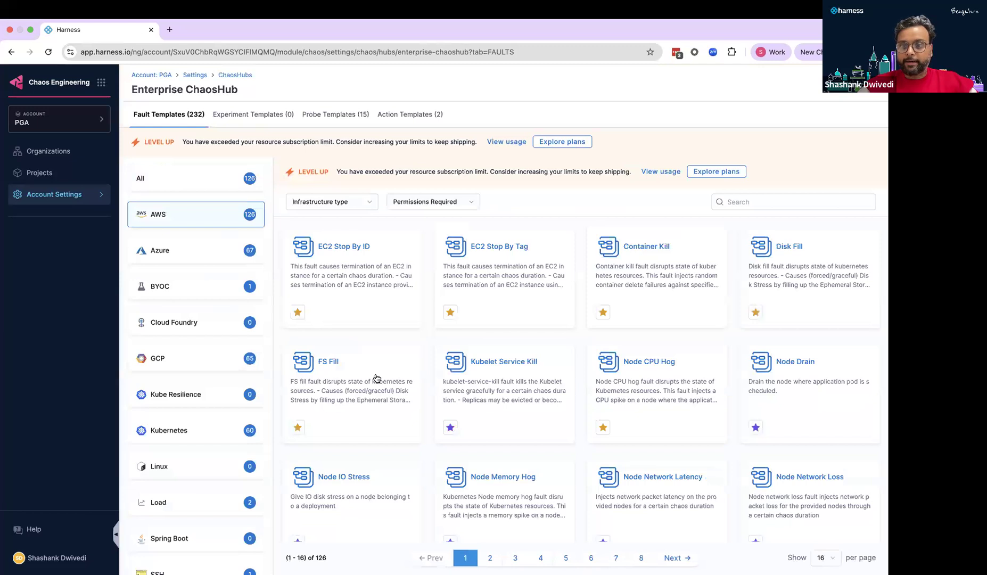
{"action": "scroll", "coordinate": [407, 432], "scroll_direction": "down", "scroll_amount": 3}
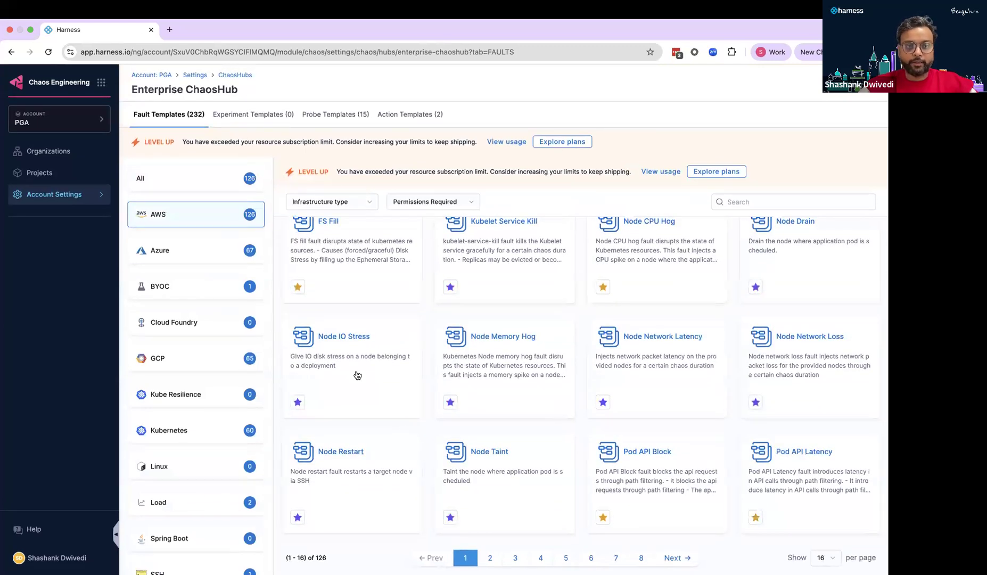
{"action": "left_click", "coordinate": [209, 430]}
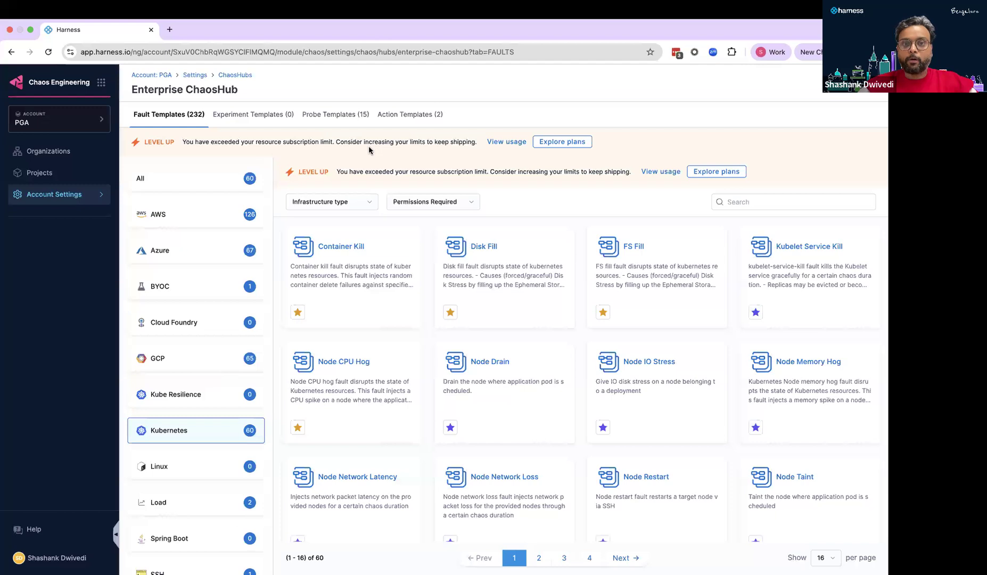
- Examine the Enterprise ChaosHub's probe templates and return to the list of ChaosHubs
{"action": "left_click", "coordinate": [353, 118]}
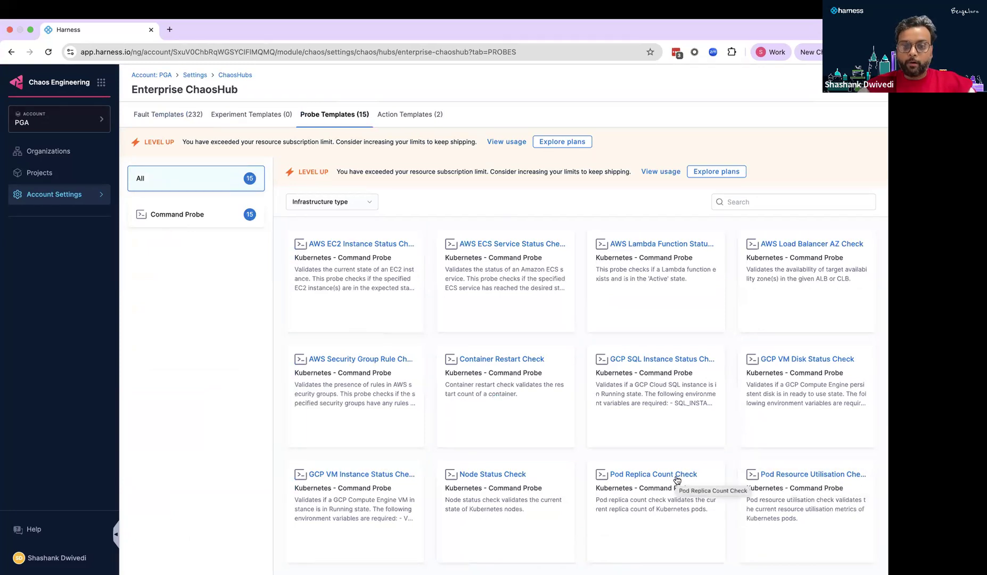
{"action": "scroll", "coordinate": [674, 487], "scroll_direction": "down", "scroll_amount": 2}
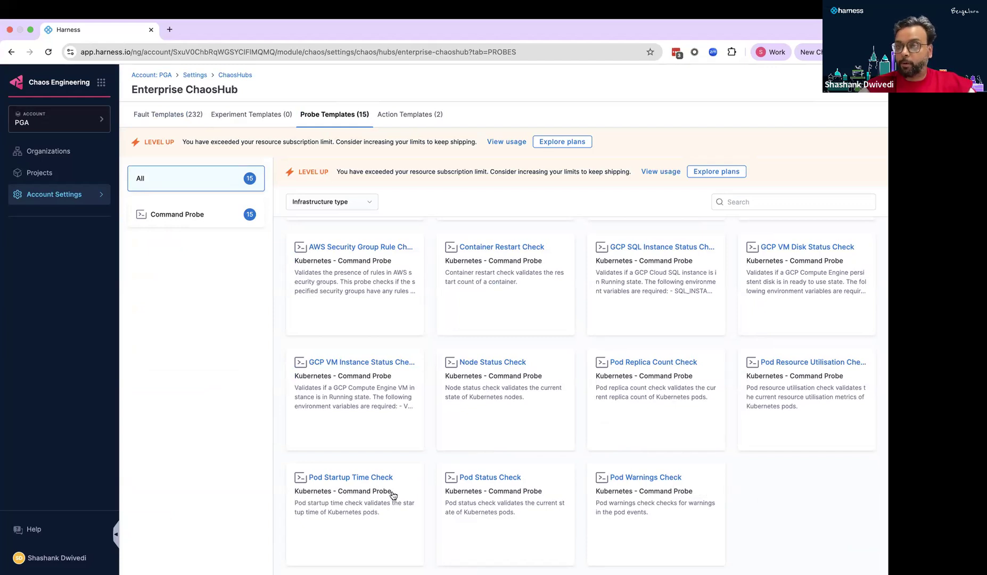
{"action": "scroll", "coordinate": [432, 306], "scroll_direction": "up", "scroll_amount": 3}
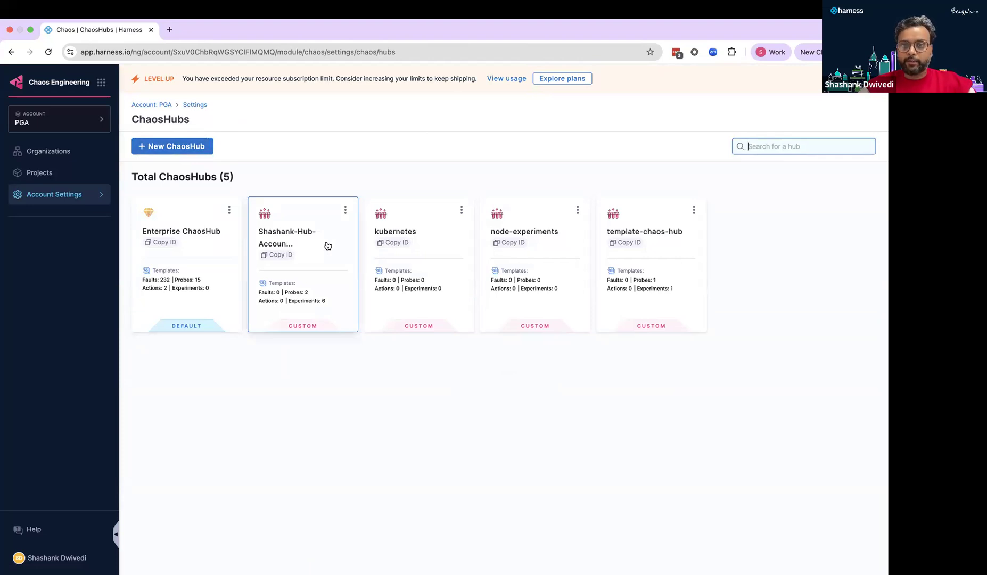
- In the kubernetes ChaosHub, start an experiment template named pod-delete-template with the Kubernetes chaos infrastructure type and proceed to the template builder
{"action": "left_click", "coordinate": [441, 235]}
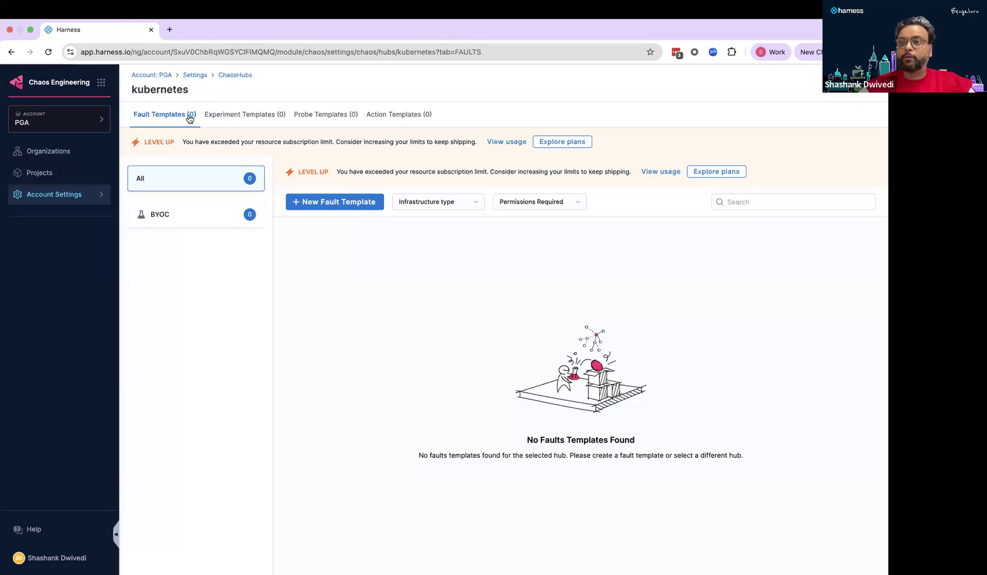
{"action": "left_click", "coordinate": [251, 120]}
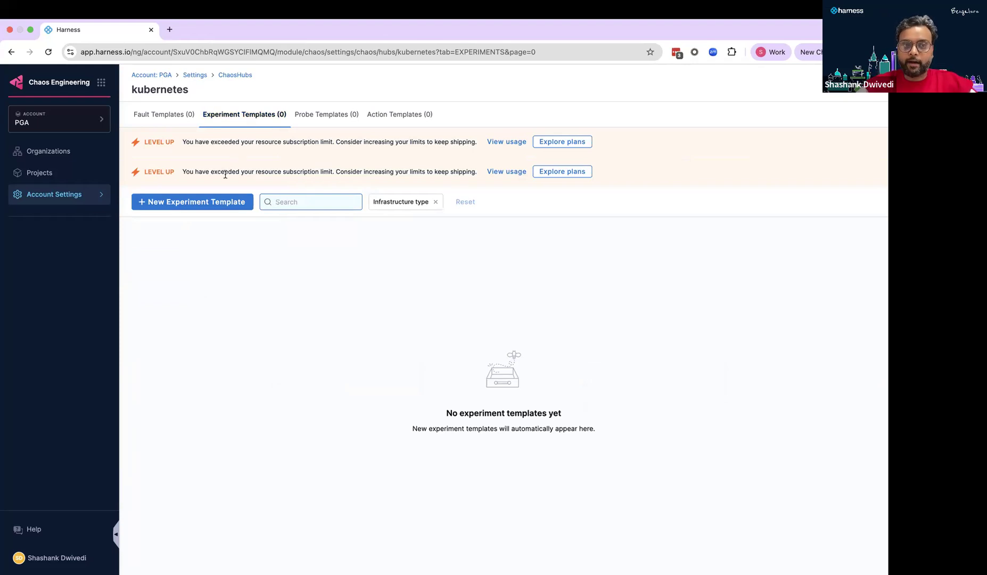
{"action": "left_click", "coordinate": [216, 203]}
{"action": "left_click", "coordinate": [214, 182]}
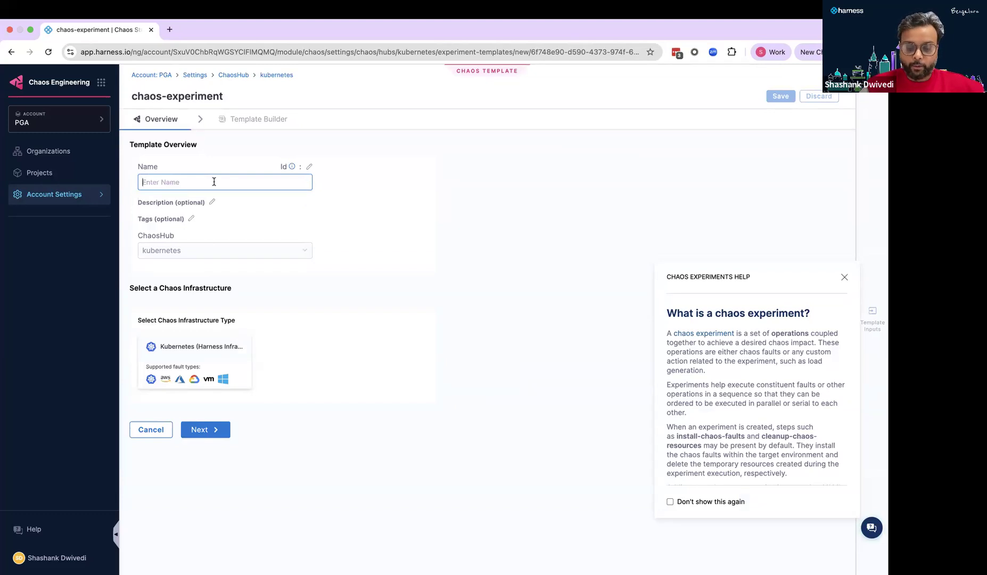
{"action": "type", "text": "pod-delete-template"}
{"action": "left_click", "coordinate": [189, 356]}
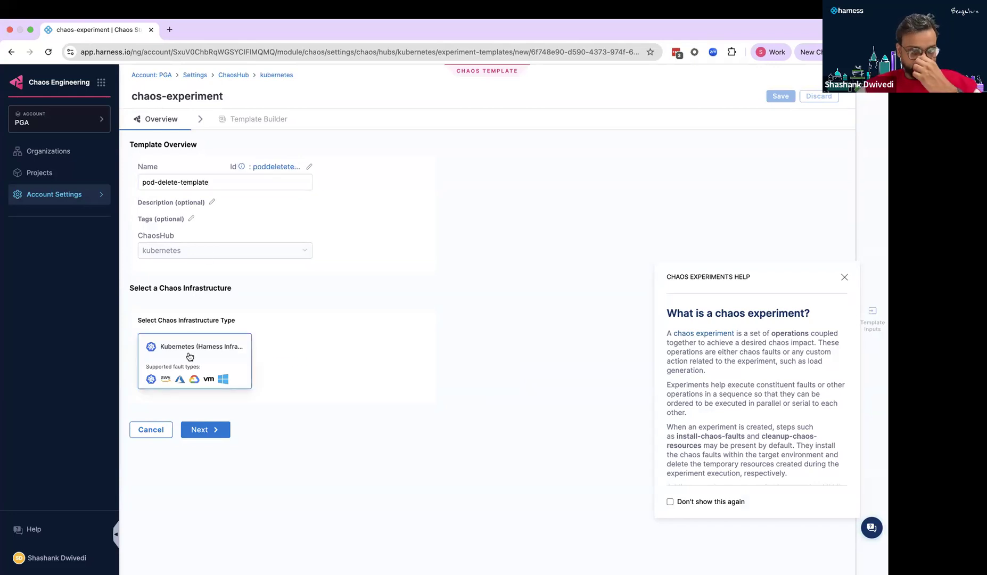
{"action": "left_click", "coordinate": [202, 429]}
- Add the enterprise Pod Delete fault template to the experiment template
{"action": "left_click", "coordinate": [487, 352]}
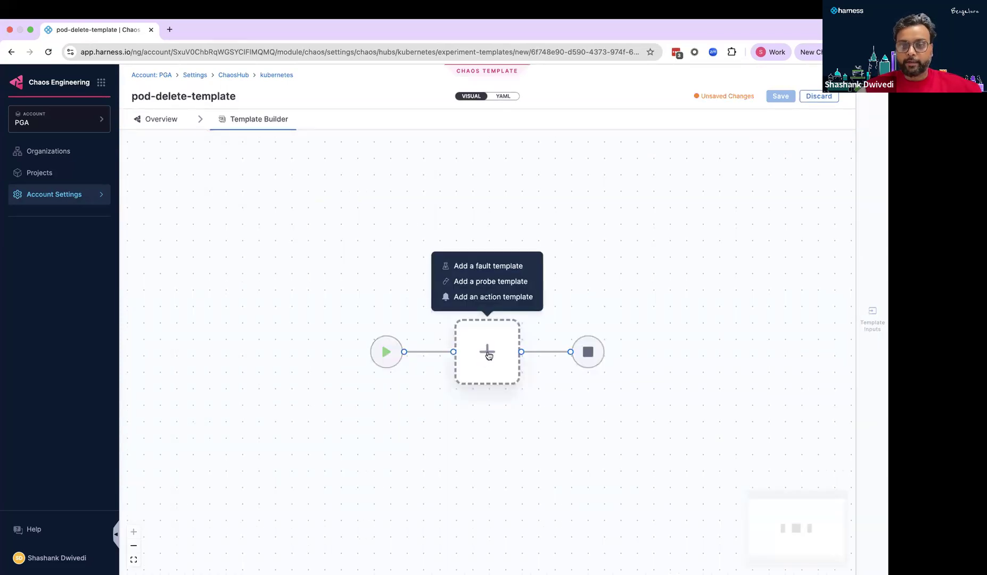
{"action": "left_click", "coordinate": [509, 268]}
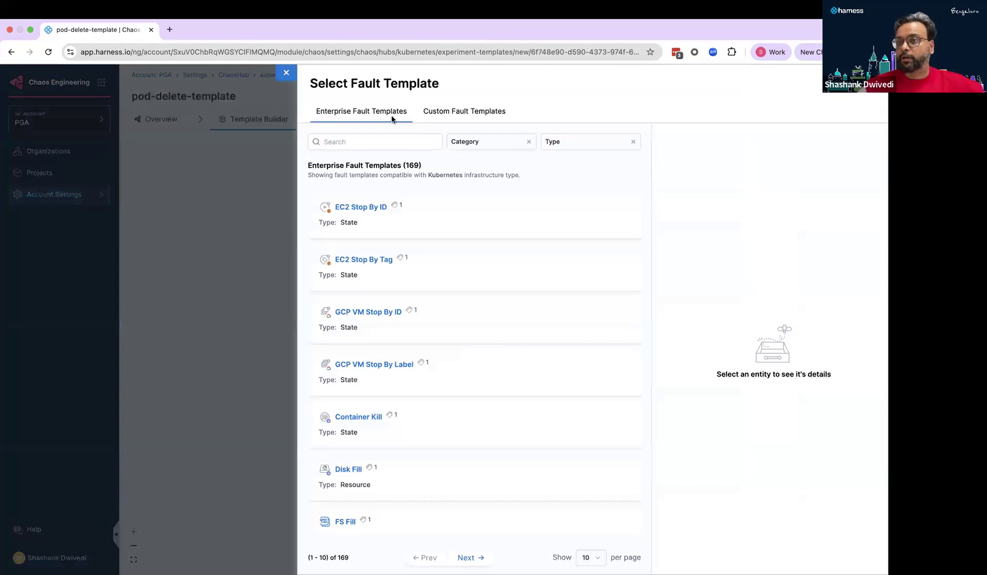
{"action": "left_click", "coordinate": [375, 140]}
{"action": "type", "text": "pod dele"}
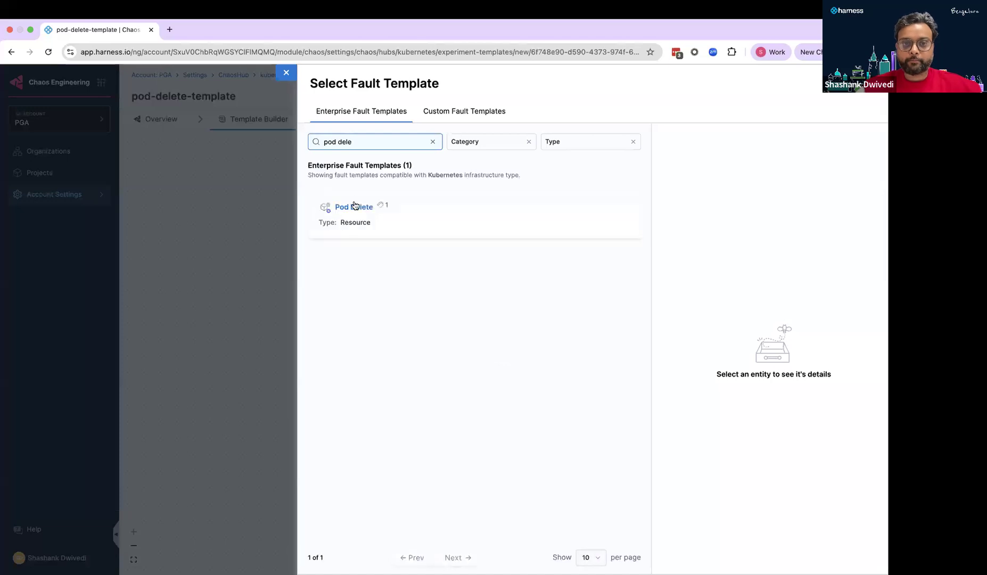
{"action": "left_click", "coordinate": [353, 207]}
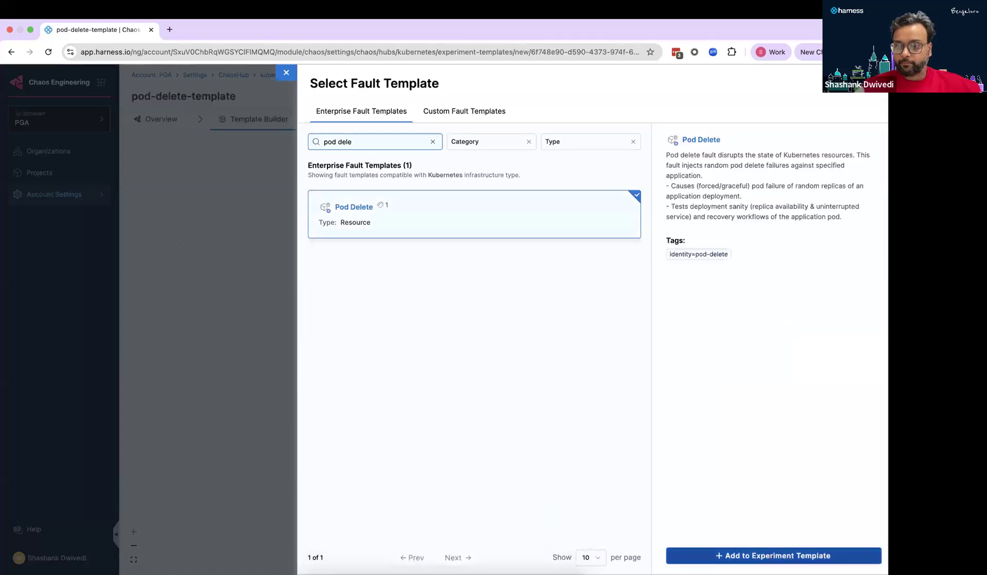
{"action": "left_click", "coordinate": [767, 557]}
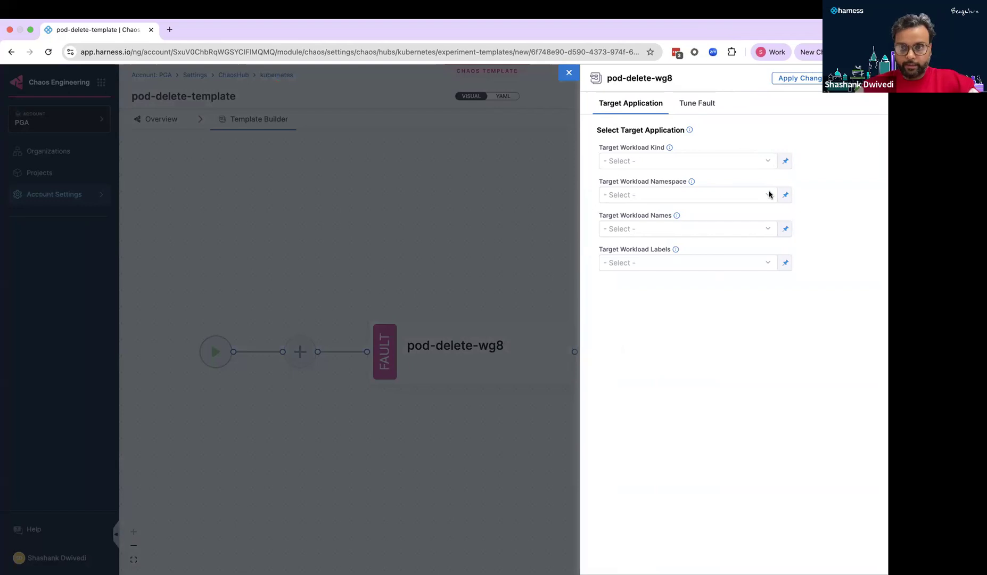
- Set the fault's target workload kind to deployment and make the target workload namespace and names runtime inputs
{"action": "left_click", "coordinate": [770, 163]}
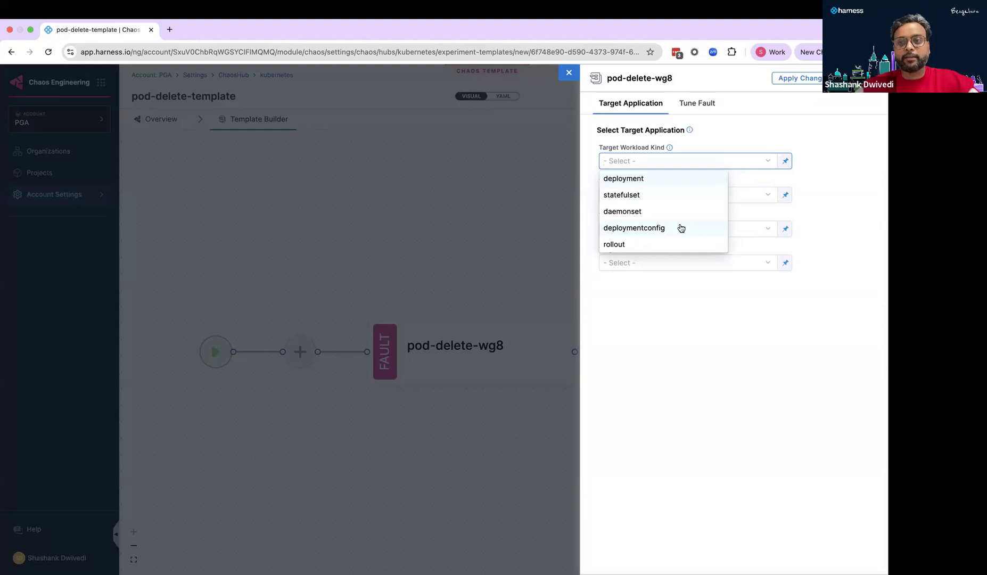
{"action": "left_click", "coordinate": [662, 178]}
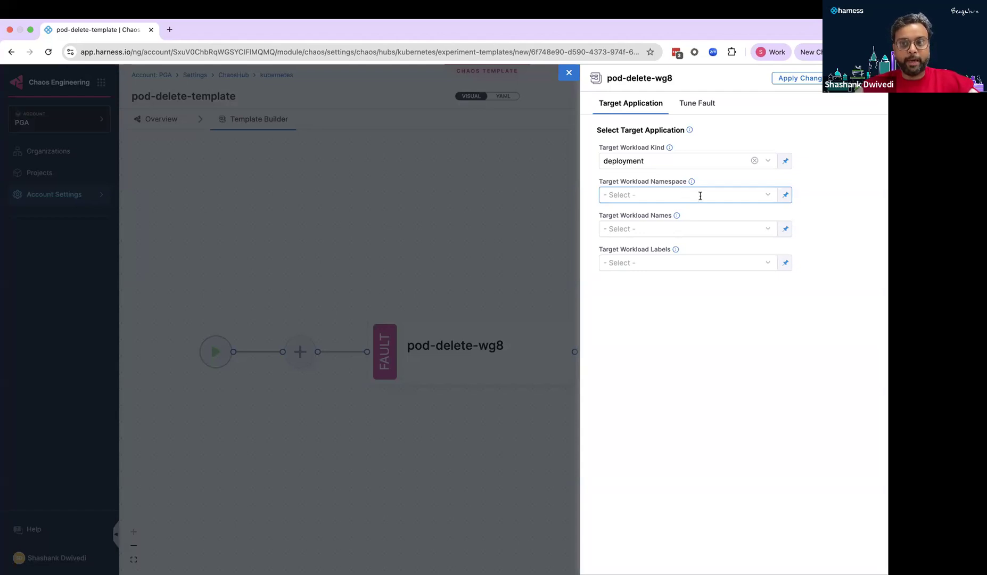
{"action": "left_click", "coordinate": [787, 196]}
{"action": "left_click", "coordinate": [767, 228]}
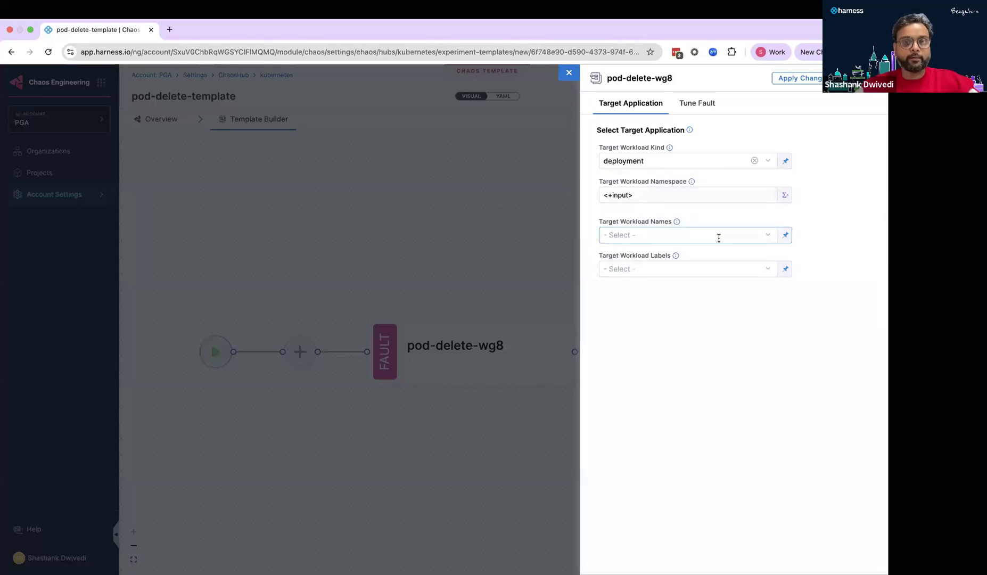
{"action": "left_click", "coordinate": [785, 237]}
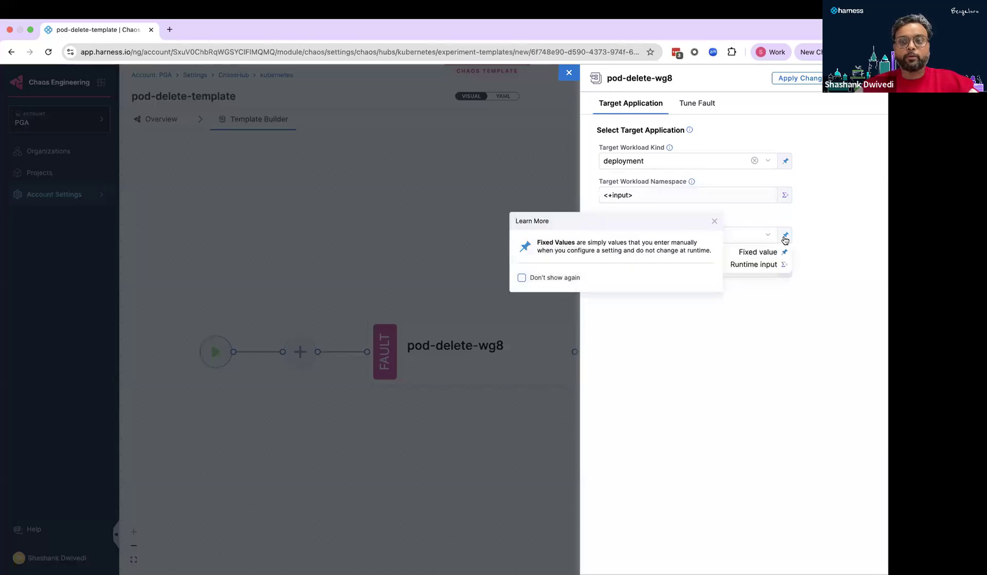
{"action": "left_click", "coordinate": [765, 267]}
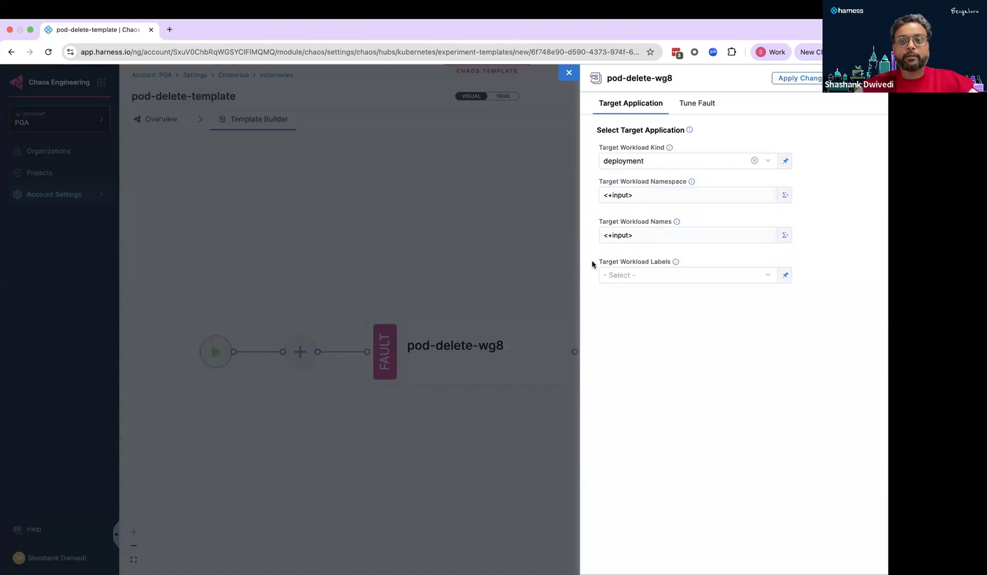
{"action": "left_click", "coordinate": [631, 275]}
{"action": "left_click", "coordinate": [656, 238]}
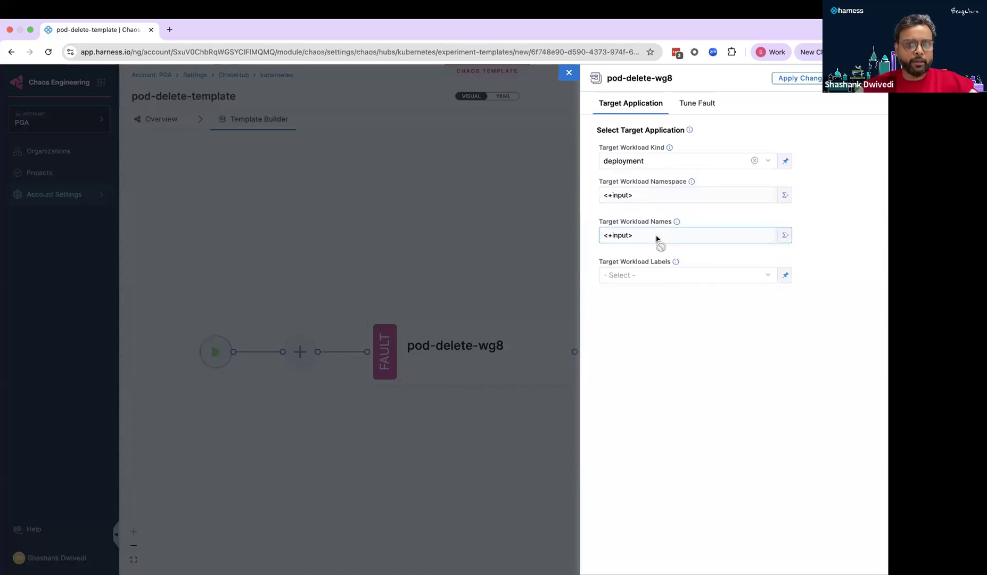
- Set the fault's total chaos duration and chaos interval to 180 and its pod affected percentage to 50, apply the changes and save the template
{"action": "left_click", "coordinate": [698, 107]}
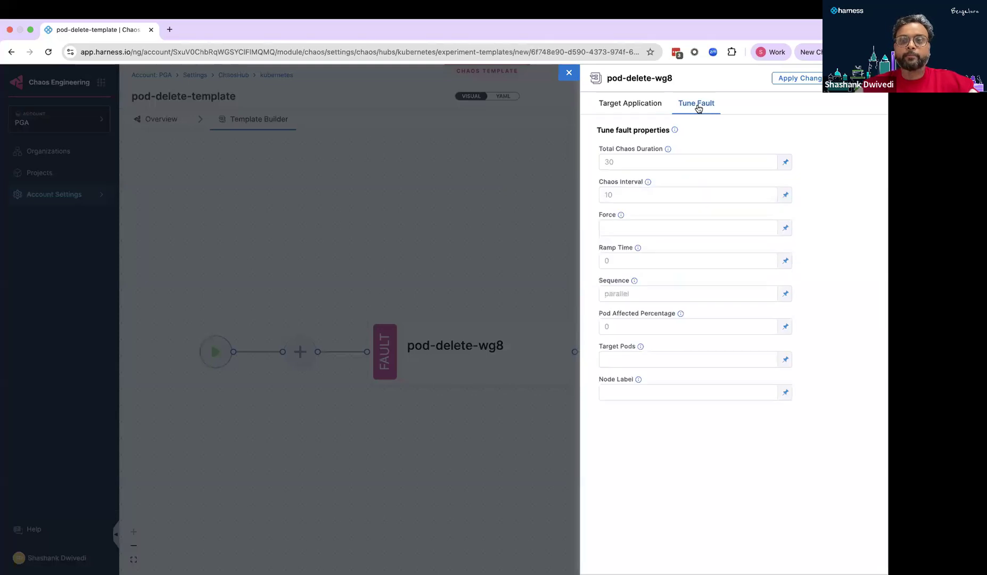
{"action": "left_click", "coordinate": [616, 165]}
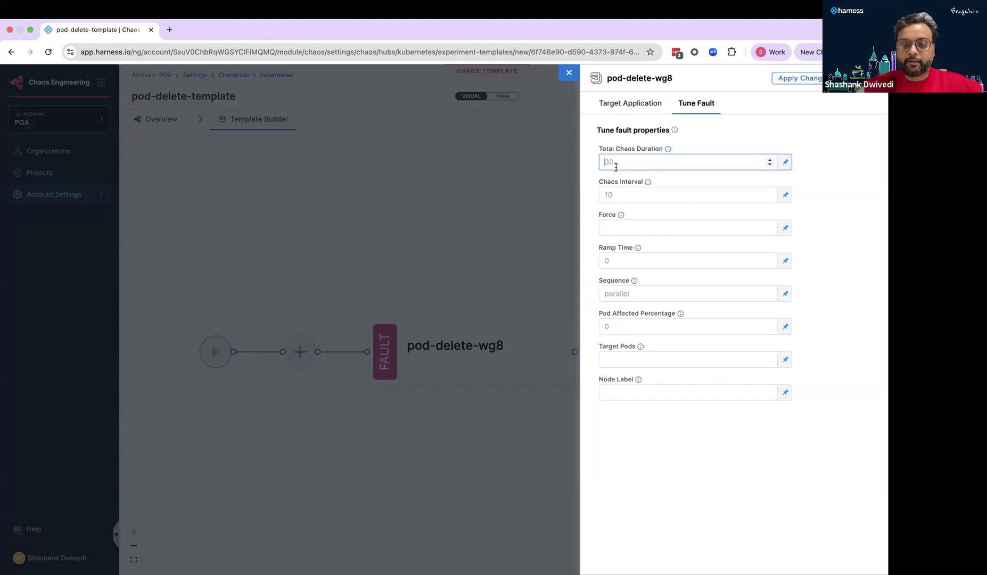
{"action": "type", "text": "180"}
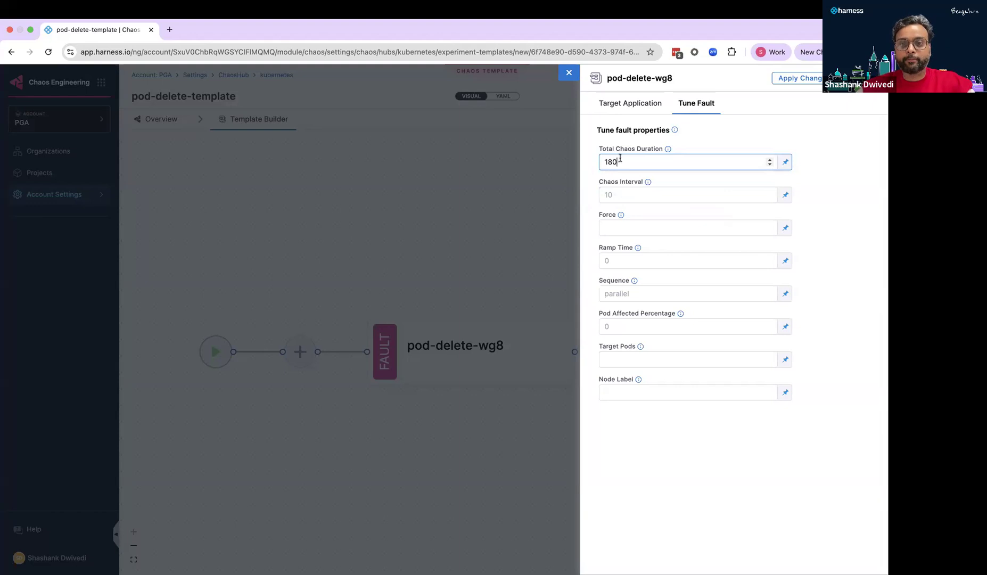
{"action": "left_click", "coordinate": [624, 195]}
{"action": "type", "text": "180"}
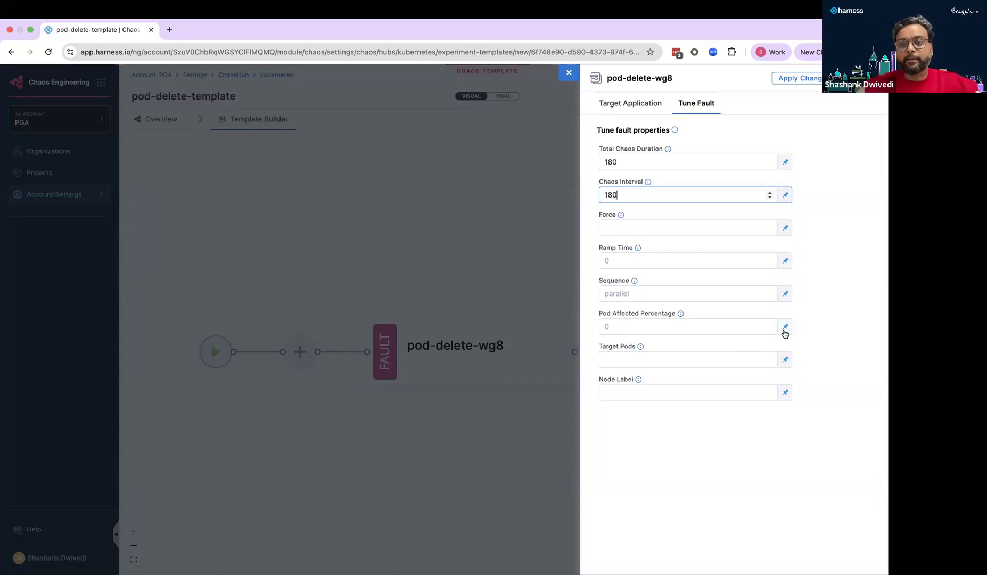
{"action": "left_click", "coordinate": [661, 325]}
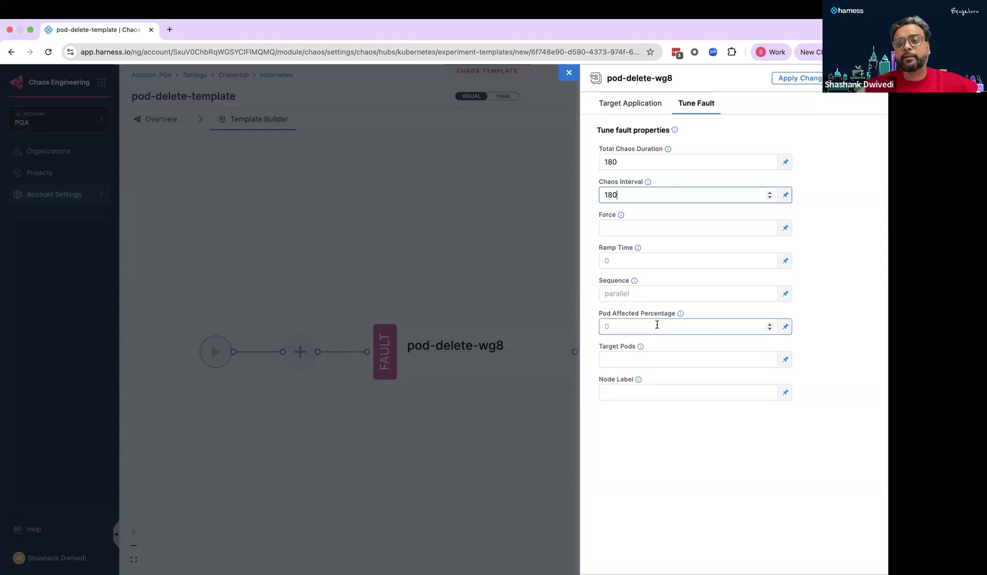
{"action": "type", "text": "50"}
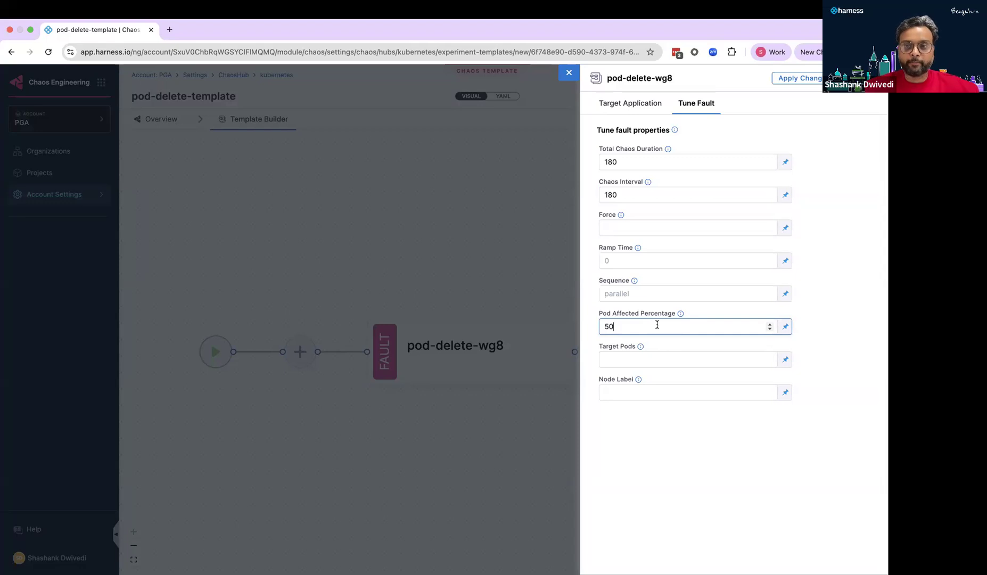
{"action": "left_click", "coordinate": [813, 80]}
{"action": "left_click", "coordinate": [780, 96]}
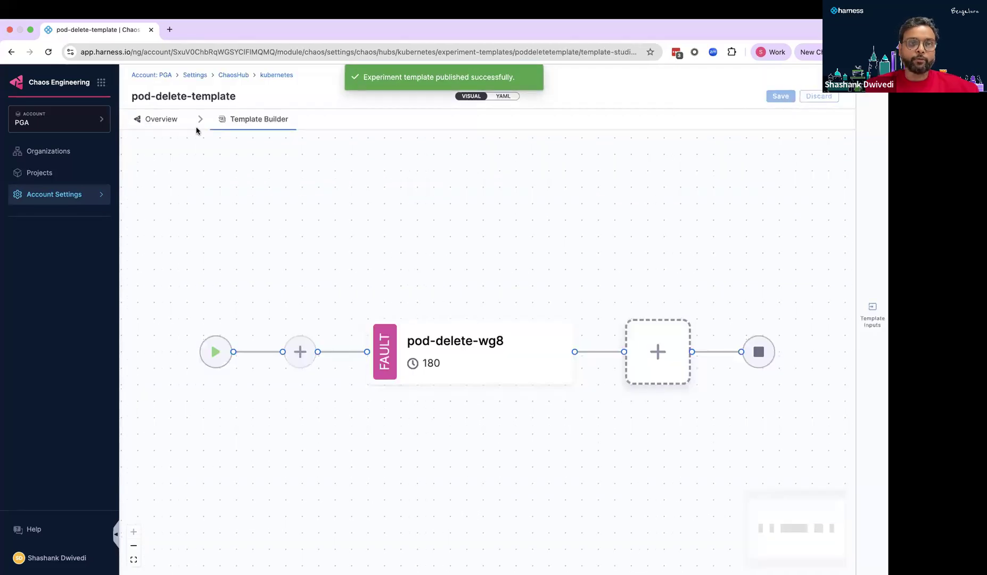
- Check the kubernetes ChaosHub's experiment templates and the settings offered for creating an experiment from pod-delete-template
{"action": "left_click", "coordinate": [237, 76]}
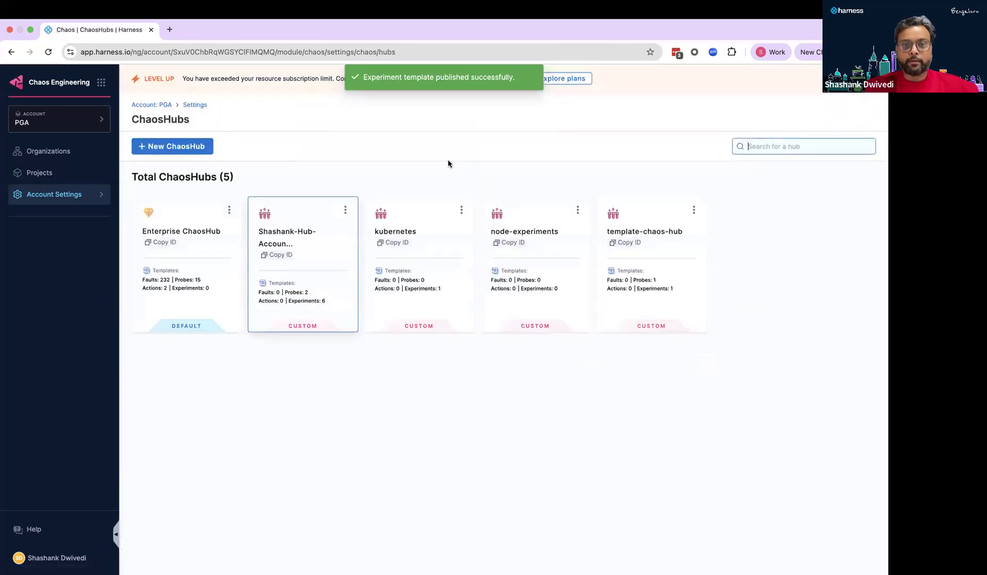
{"action": "left_click", "coordinate": [413, 243]}
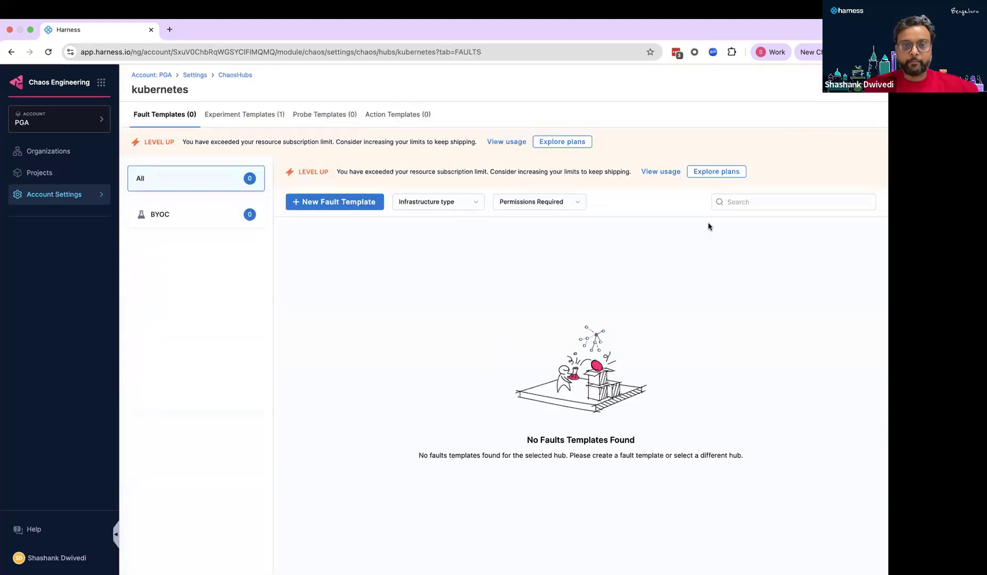
{"action": "left_click", "coordinate": [239, 114]}
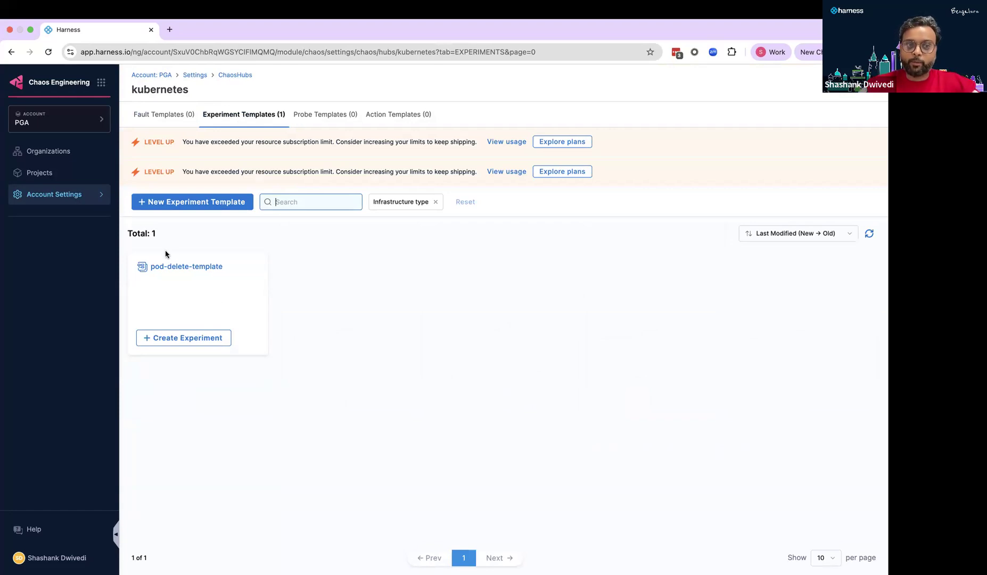
{"action": "left_click", "coordinate": [176, 341]}
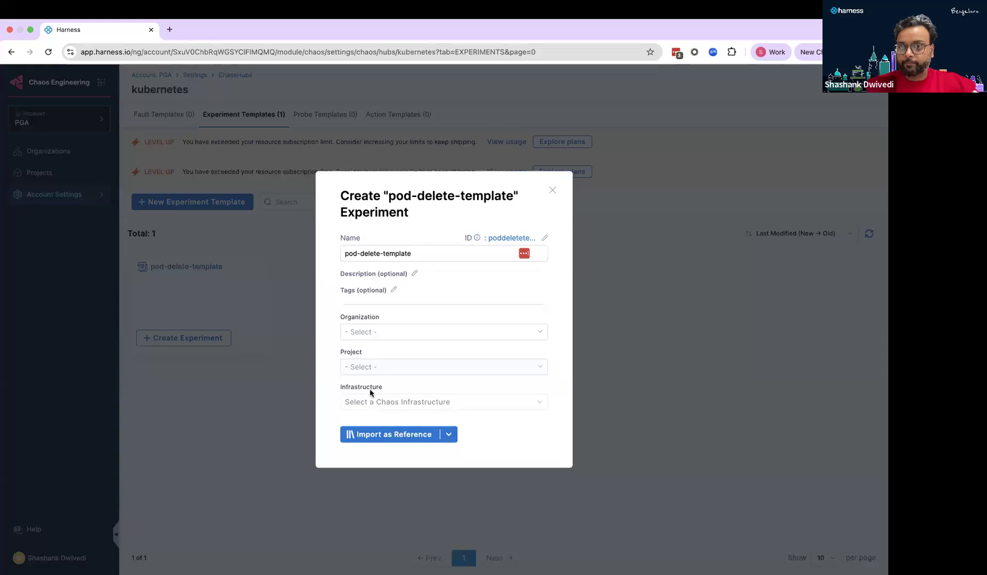
{"action": "left_click", "coordinate": [553, 192]}
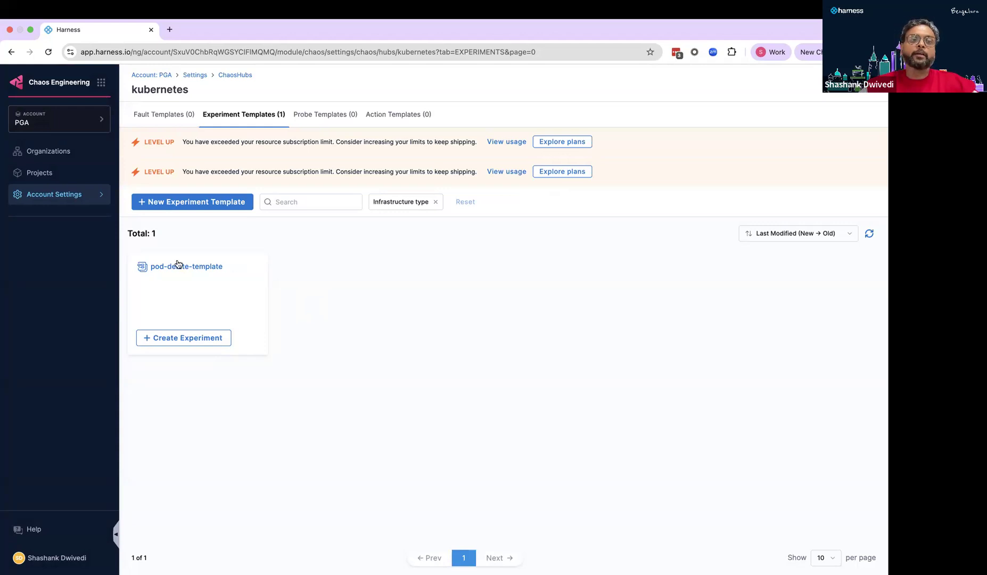
- Switch to Default Project in the default organization and open its chaos experiments
{"action": "left_click", "coordinate": [67, 174]}
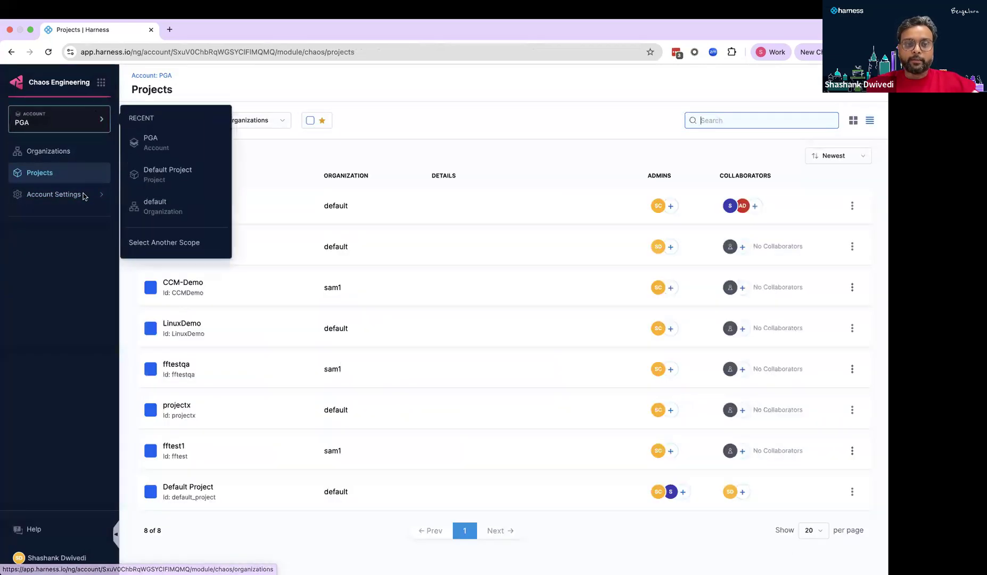
{"action": "left_click", "coordinate": [183, 495]}
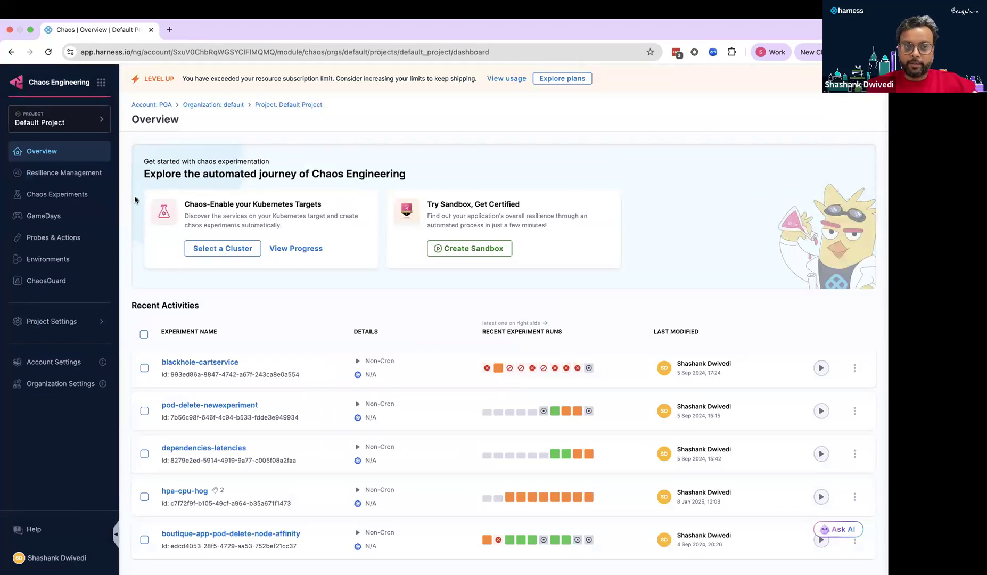
{"action": "left_click", "coordinate": [89, 194]}
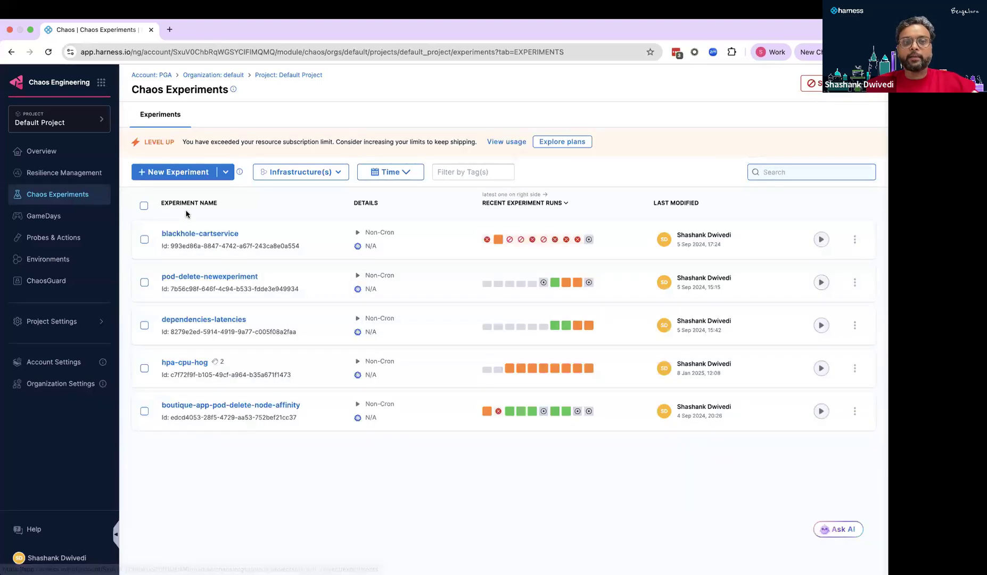
{"action": "left_click", "coordinate": [183, 178]}
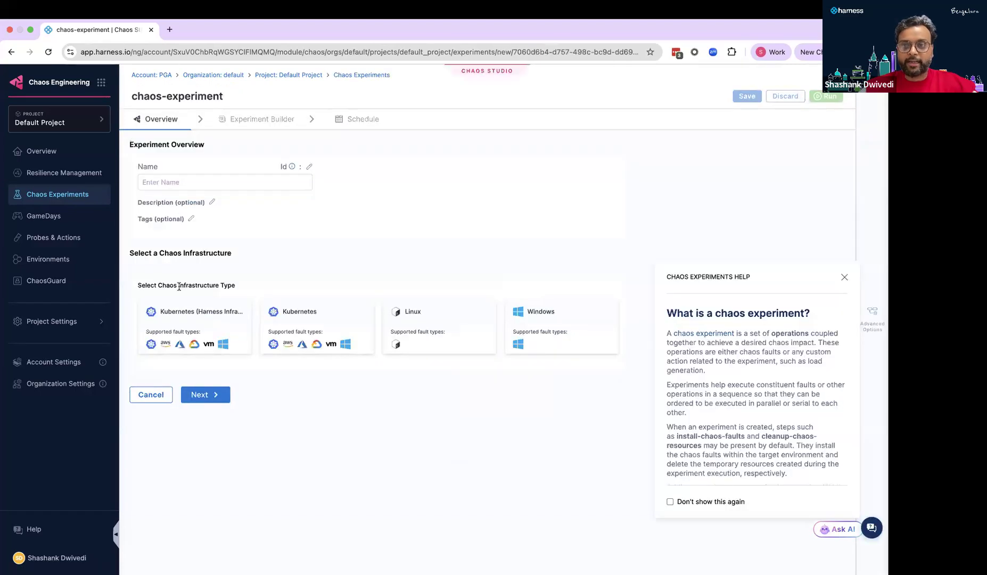
{"action": "left_click", "coordinate": [161, 397]}
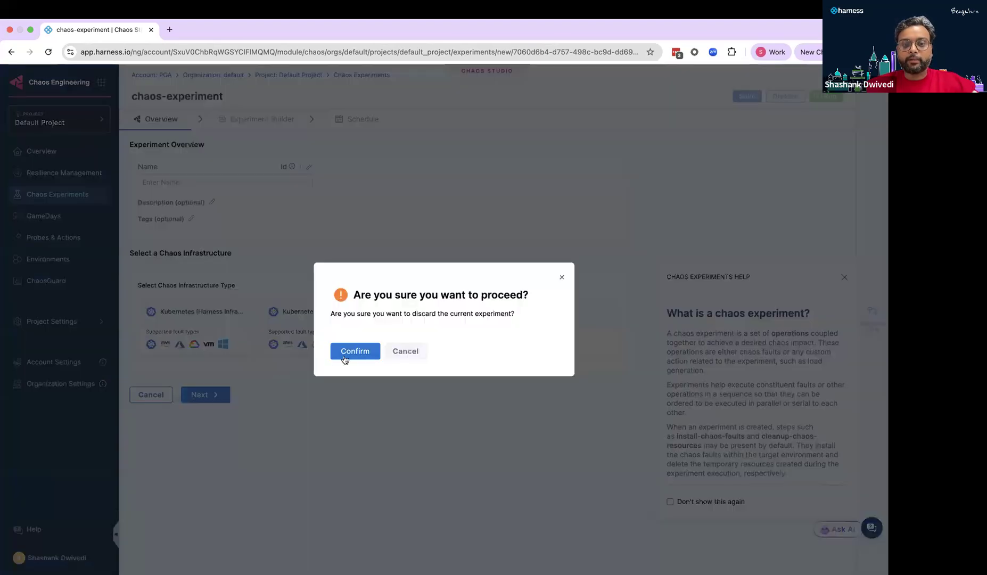
{"action": "left_click", "coordinate": [344, 355]}
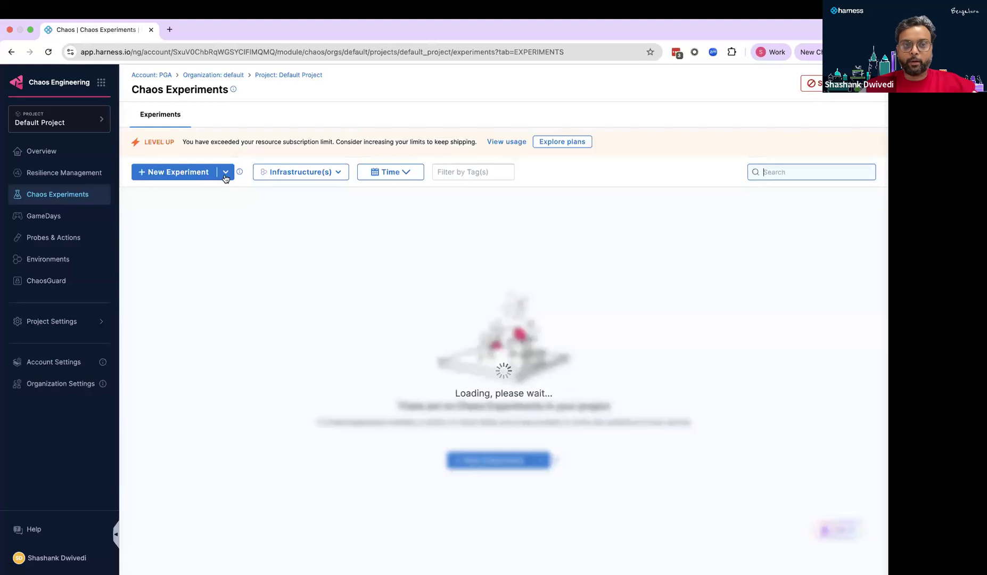
- Start a new experiment from the account-level pod-delete-template experiment template
{"action": "left_click", "coordinate": [224, 177]}
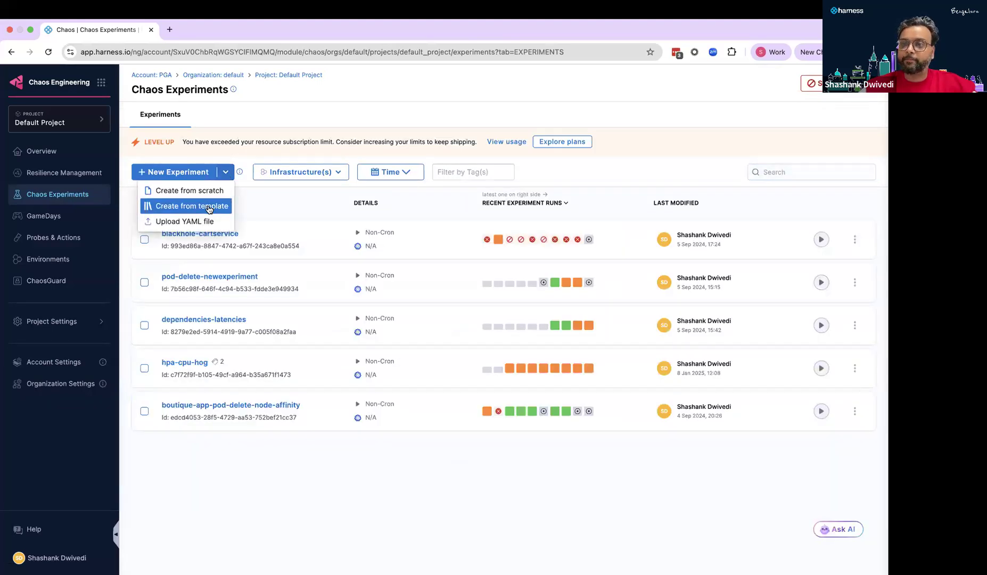
{"action": "left_click", "coordinate": [209, 209]}
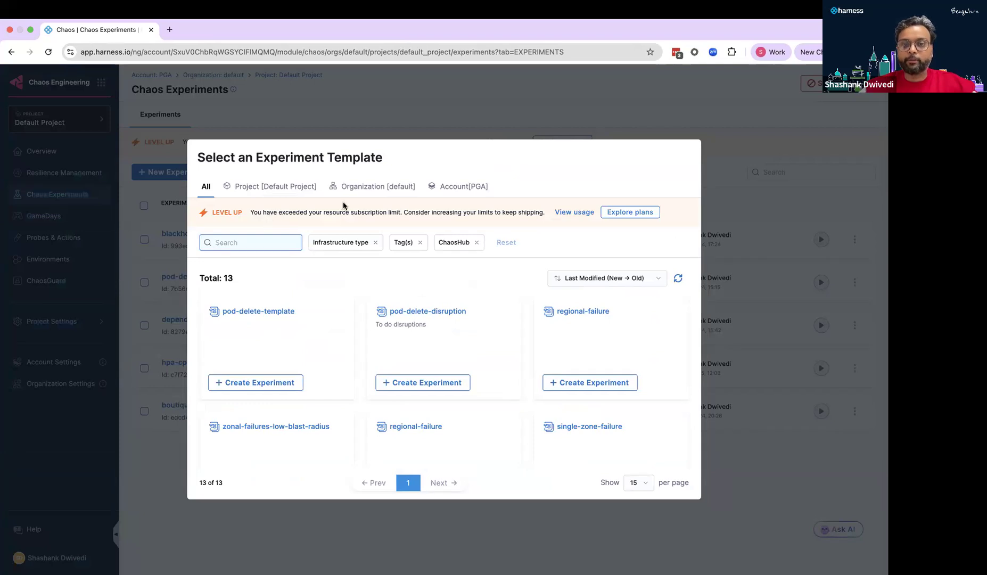
{"action": "left_click", "coordinate": [454, 191]}
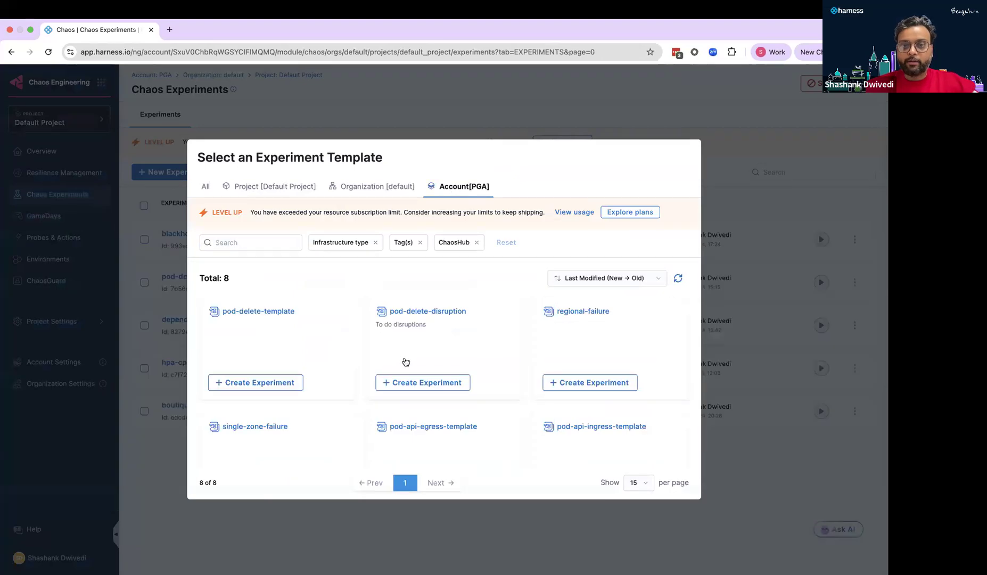
{"action": "scroll", "coordinate": [406, 362], "scroll_direction": "down", "scroll_amount": 3}
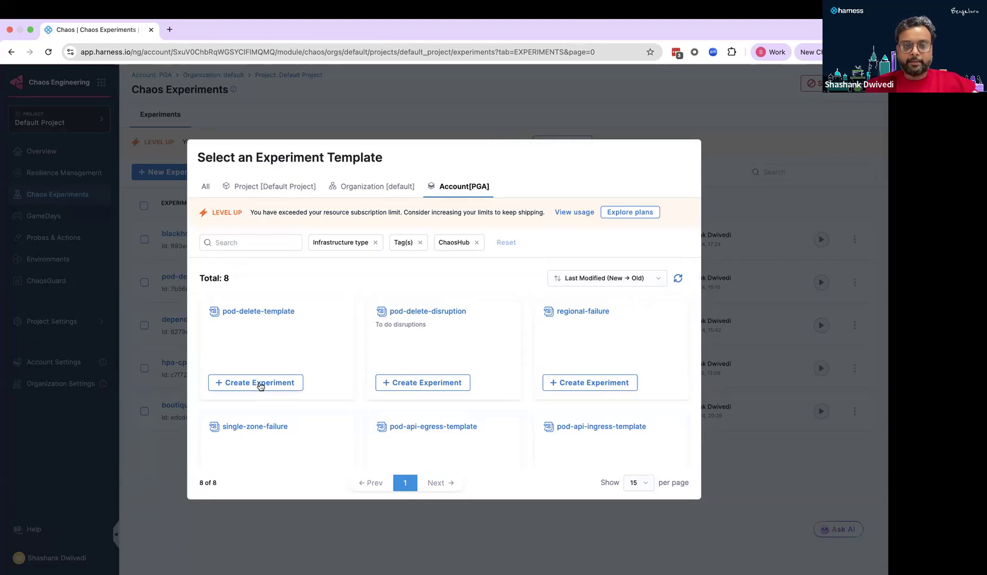
{"action": "left_click", "coordinate": [261, 383]}
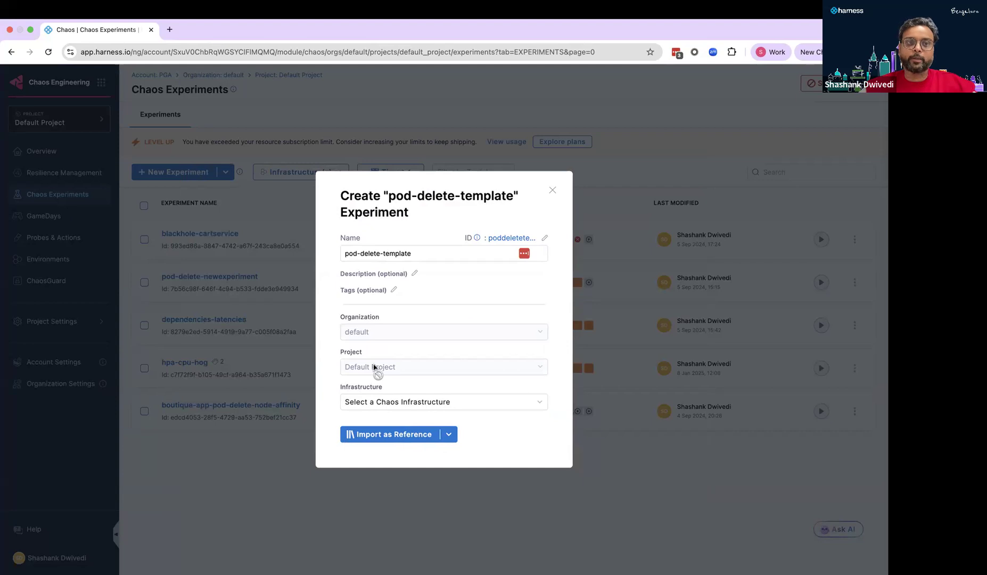
- Assign the boutiquediscoveryinfra chaos infrastructure from the hcetestaws environment to the experiment
{"action": "left_click", "coordinate": [380, 403]}
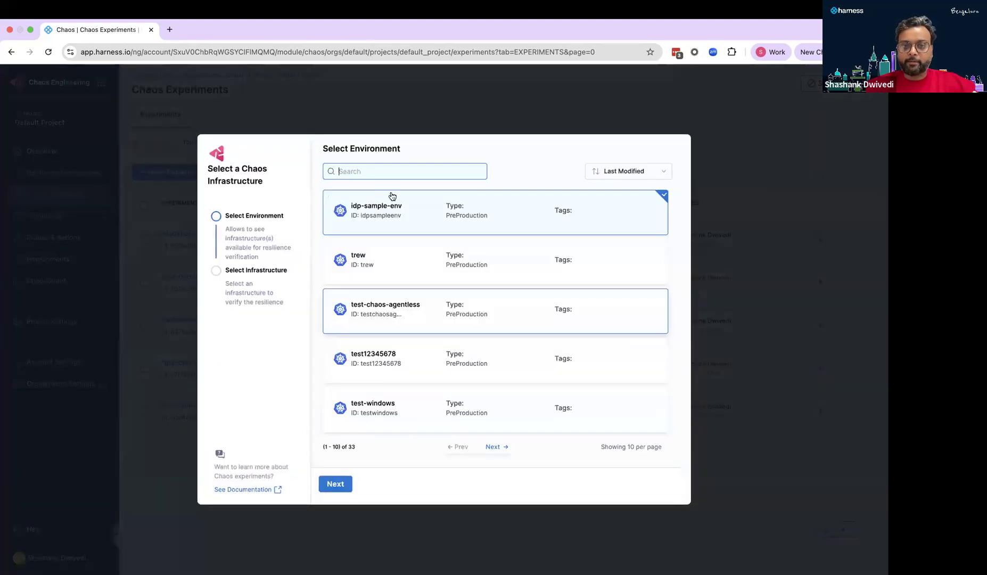
{"action": "type", "text": "hce"}
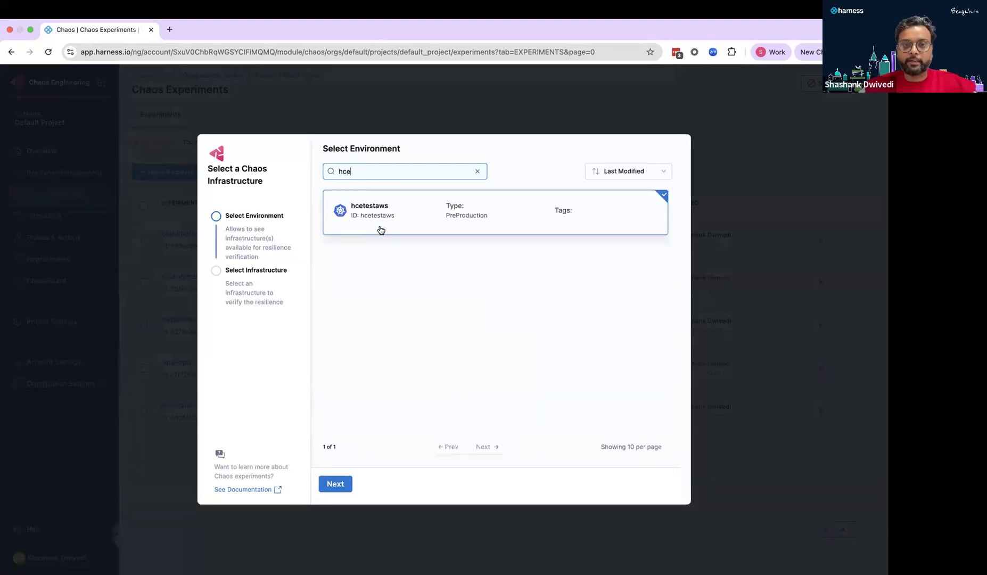
{"action": "left_click", "coordinate": [335, 484]}
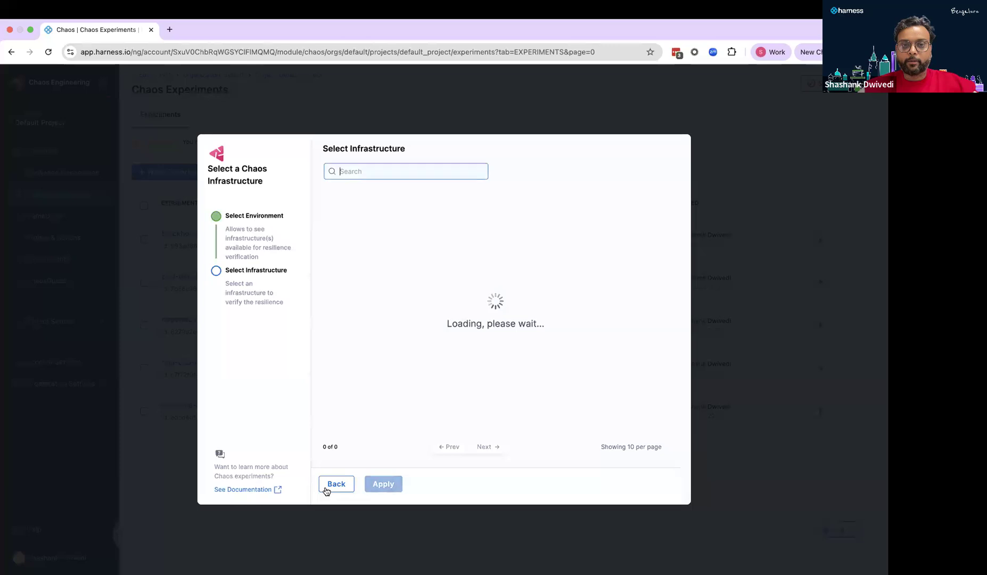
{"action": "left_click", "coordinate": [410, 269]}
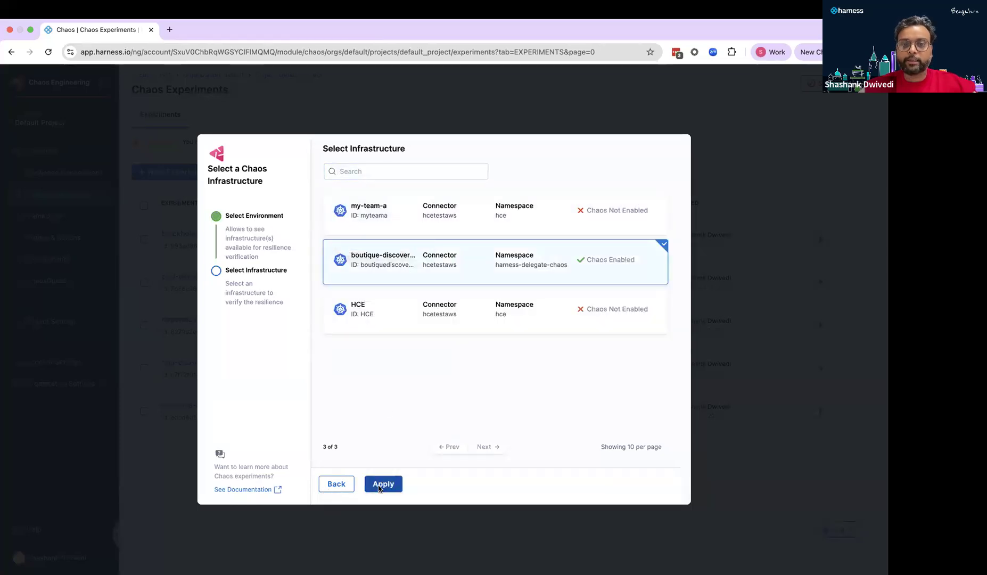
{"action": "left_click", "coordinate": [379, 484]}
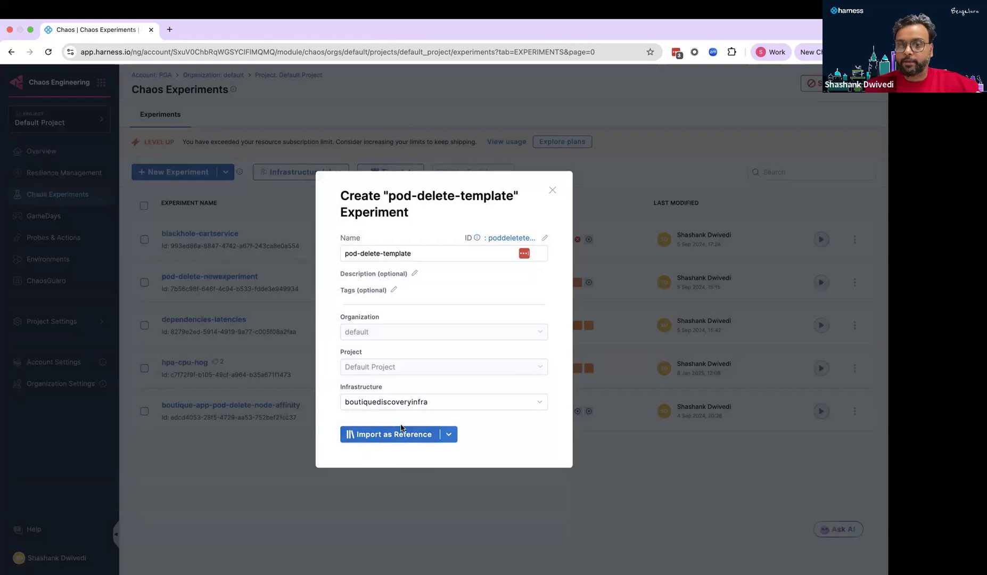
- Create the experiment by importing pod-delete-template as a reference
{"action": "left_click", "coordinate": [449, 436]}
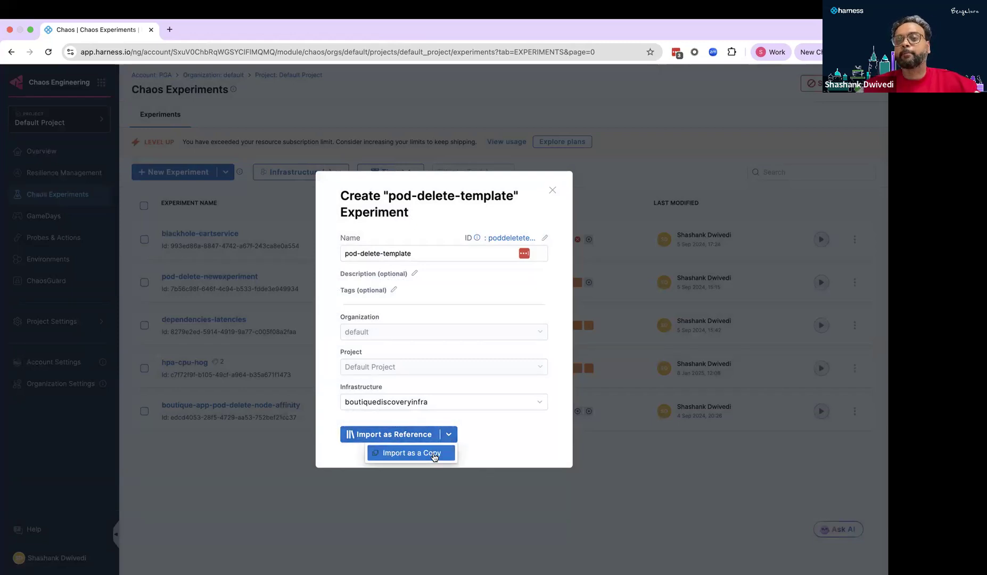
{"action": "left_click", "coordinate": [473, 428]}
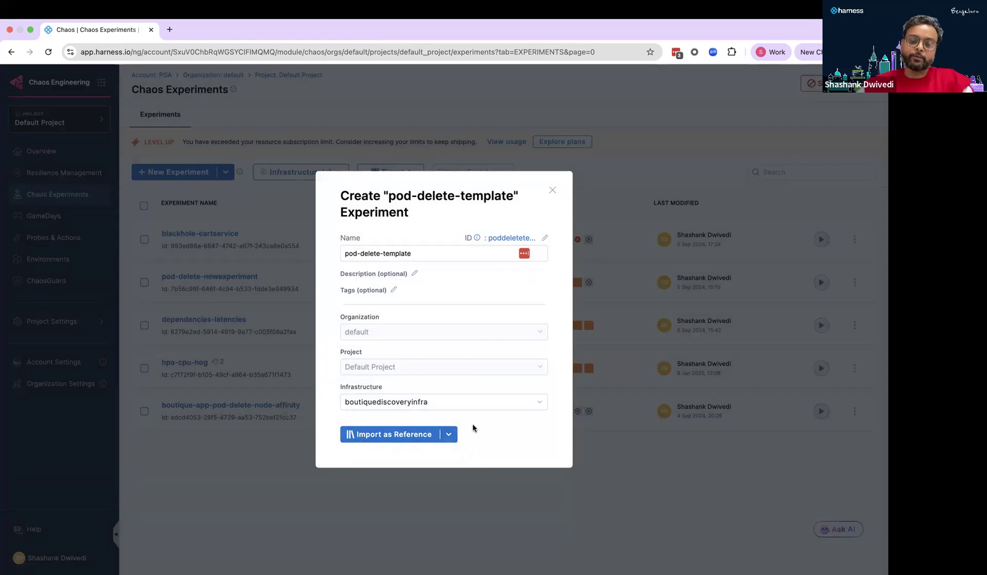
{"action": "left_click", "coordinate": [411, 437]}
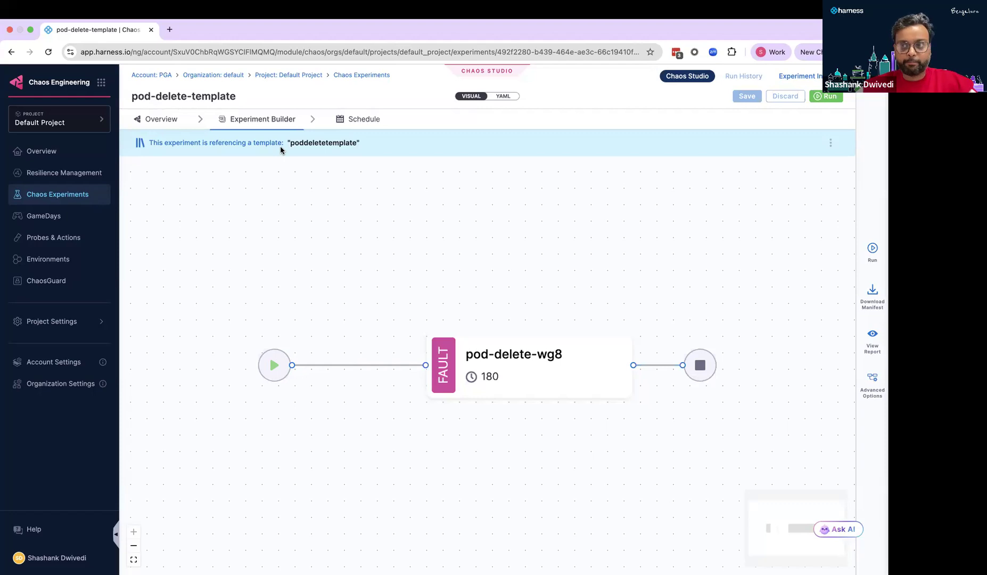
- Examine the target application and tuning properties of the referenced pod-delete fault, and return to the project's list of chaos experiments
{"action": "left_click", "coordinate": [502, 372]}
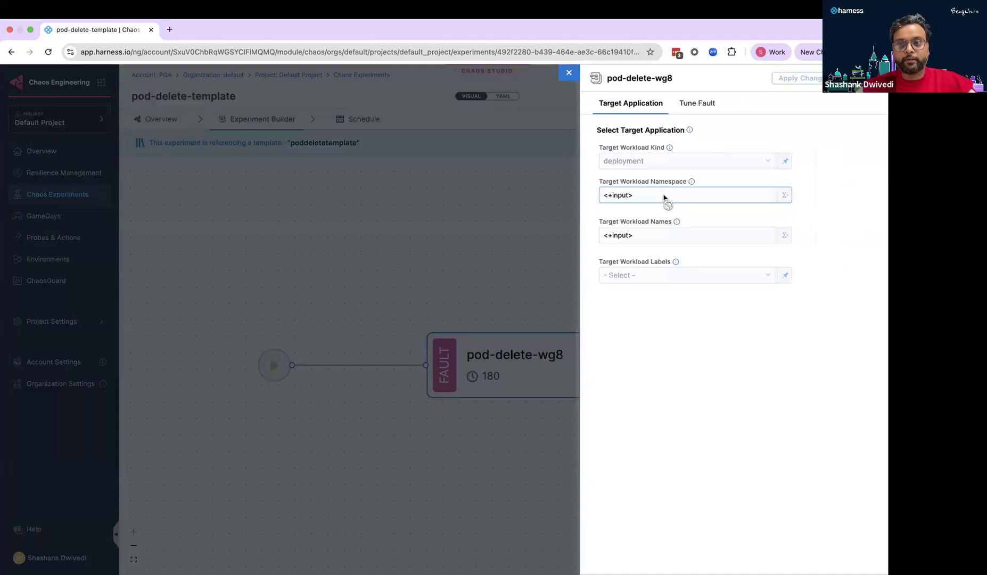
{"action": "left_click", "coordinate": [697, 105]}
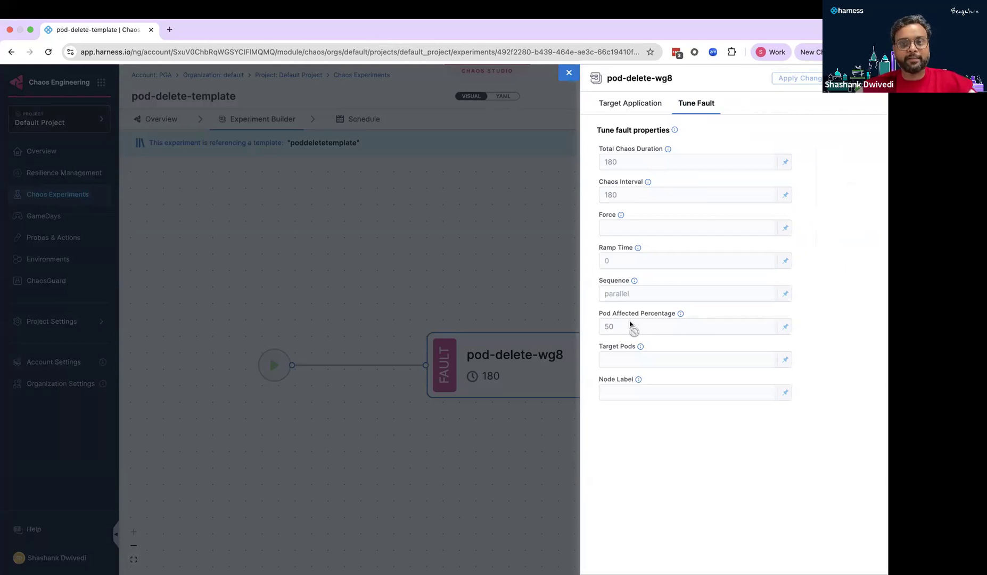
{"action": "left_click", "coordinate": [569, 72]}
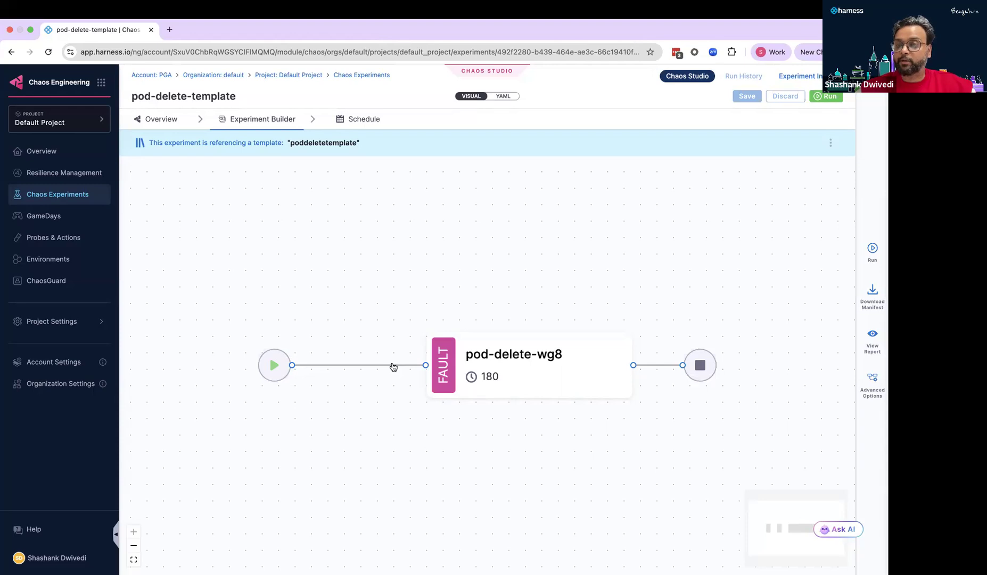
{"action": "left_click", "coordinate": [73, 198]}
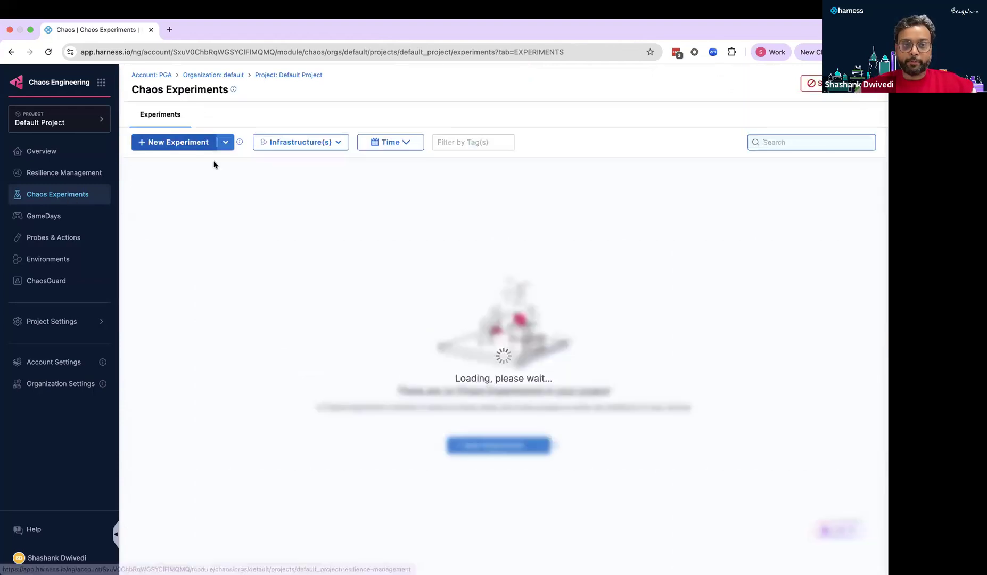
- Start another new experiment from the pod-delete-template experiment template
{"action": "left_click", "coordinate": [226, 173]}
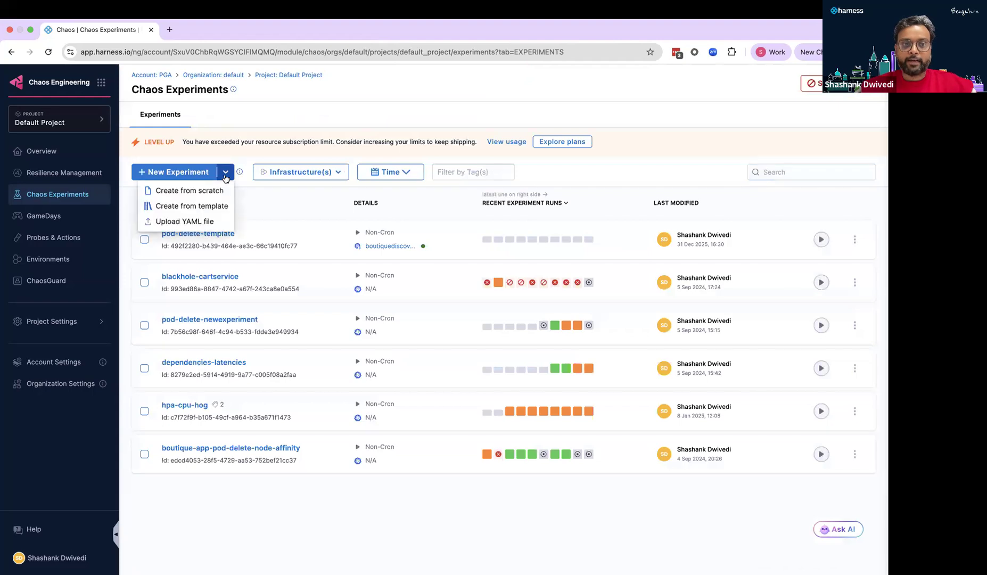
{"action": "left_click", "coordinate": [212, 207]}
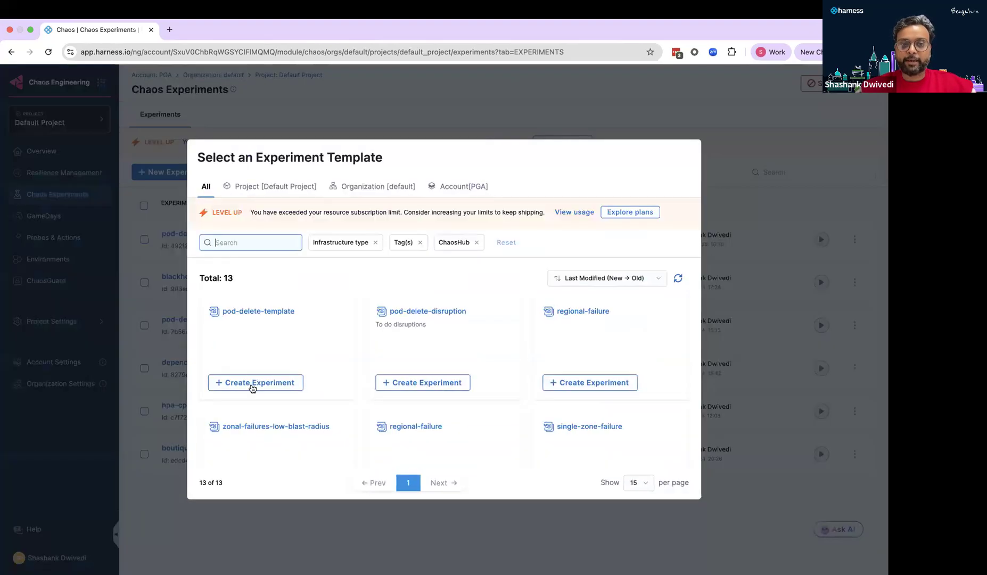
{"action": "left_click", "coordinate": [252, 383]}
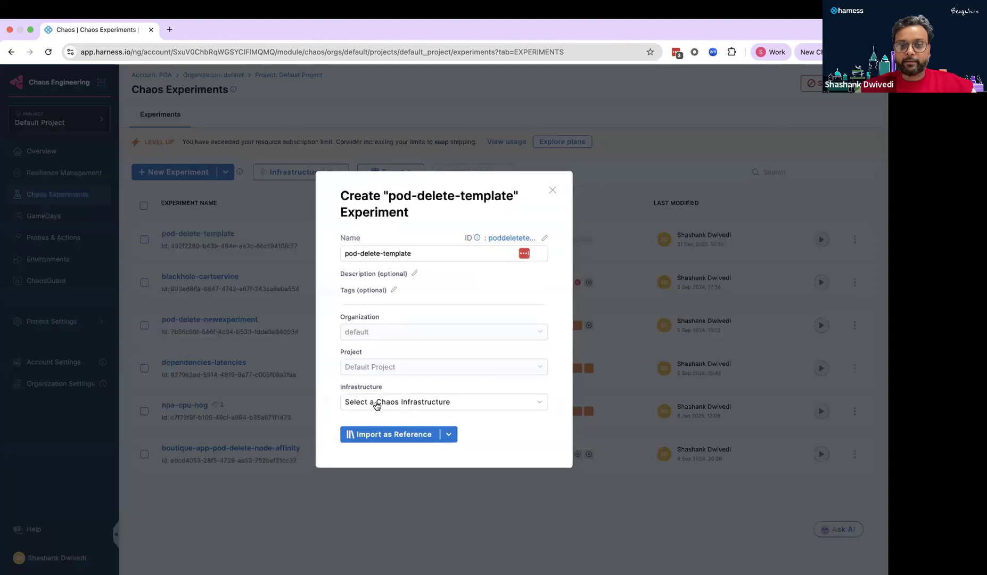
- Select the boutiquediscoveryinfra infrastructure in the hcetestaws environment for the new experiment
{"action": "left_click", "coordinate": [373, 401]}
{"action": "type", "text": "hce"}
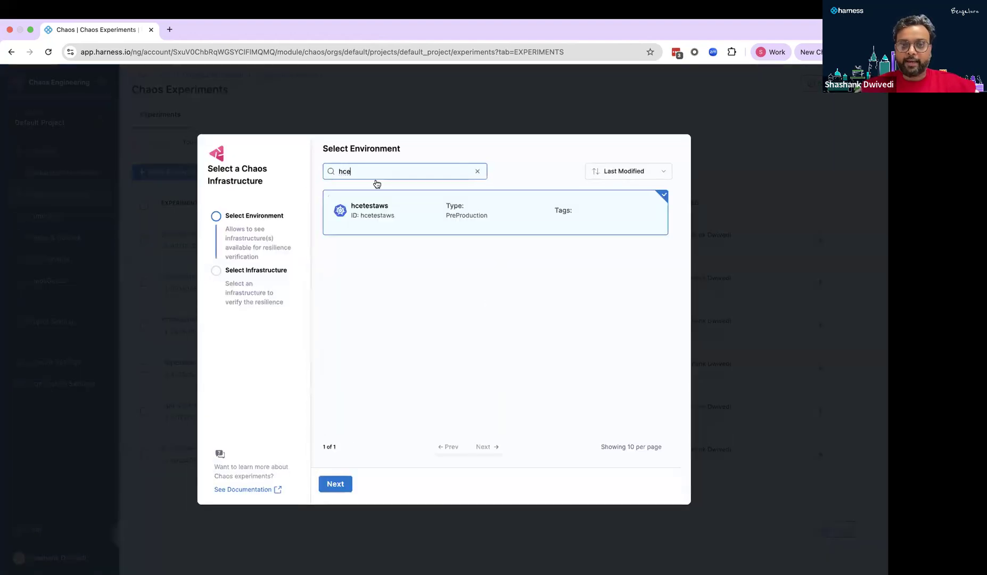
{"action": "left_click", "coordinate": [340, 486]}
{"action": "left_click", "coordinate": [398, 270]}
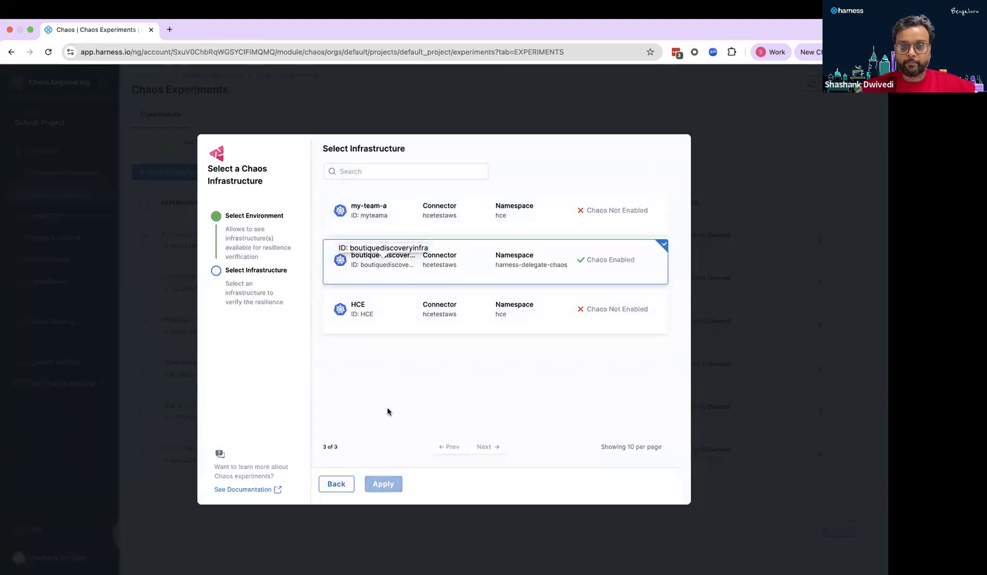
{"action": "left_click", "coordinate": [381, 486]}
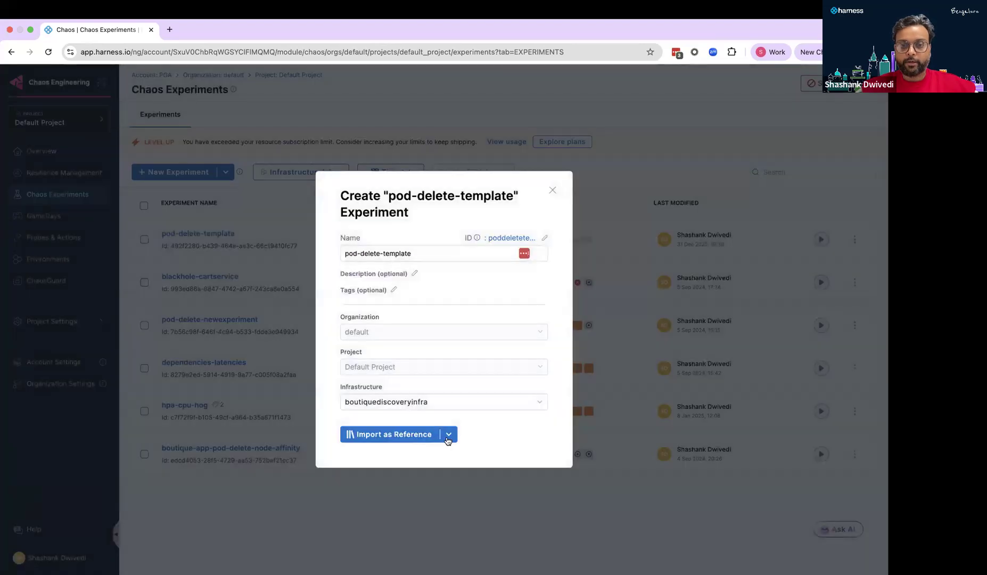
- Name the experiment pod-delete-template-test-123 and create it by importing the template as a copy
{"action": "left_click", "coordinate": [449, 436]}
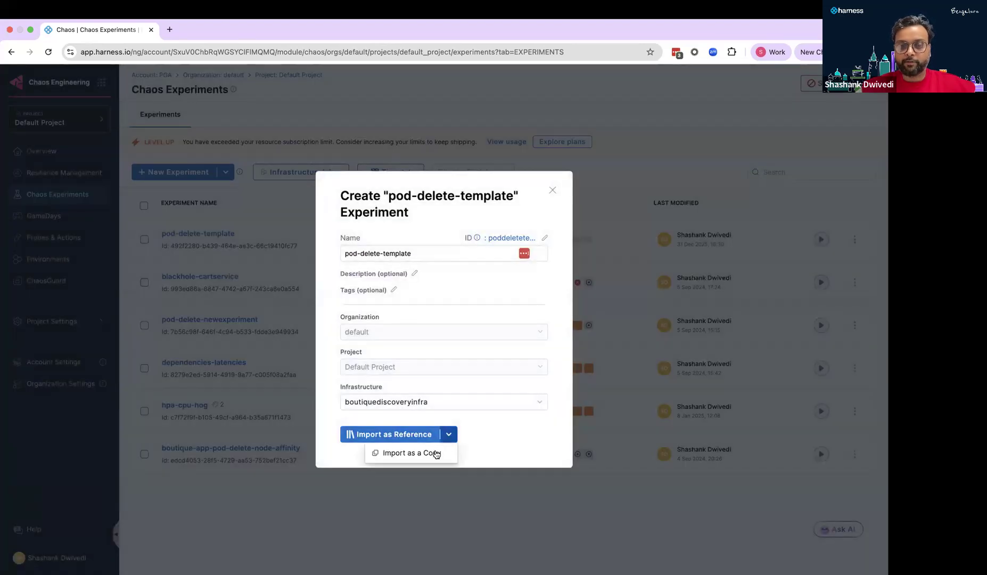
{"action": "left_click", "coordinate": [434, 454]}
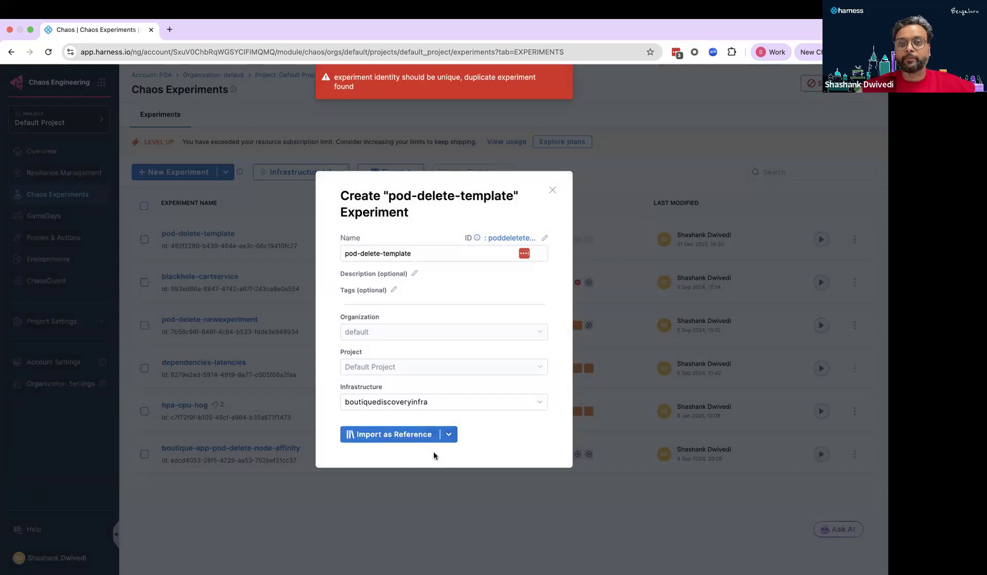
{"action": "left_click", "coordinate": [411, 251]}
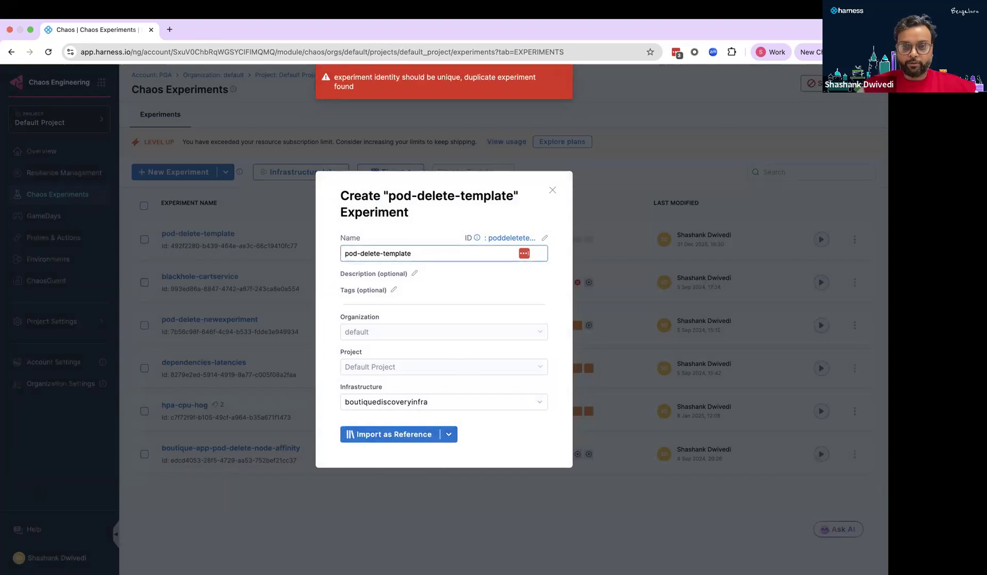
{"action": "type", "text": "-"}
{"action": "type", "text": "t"}
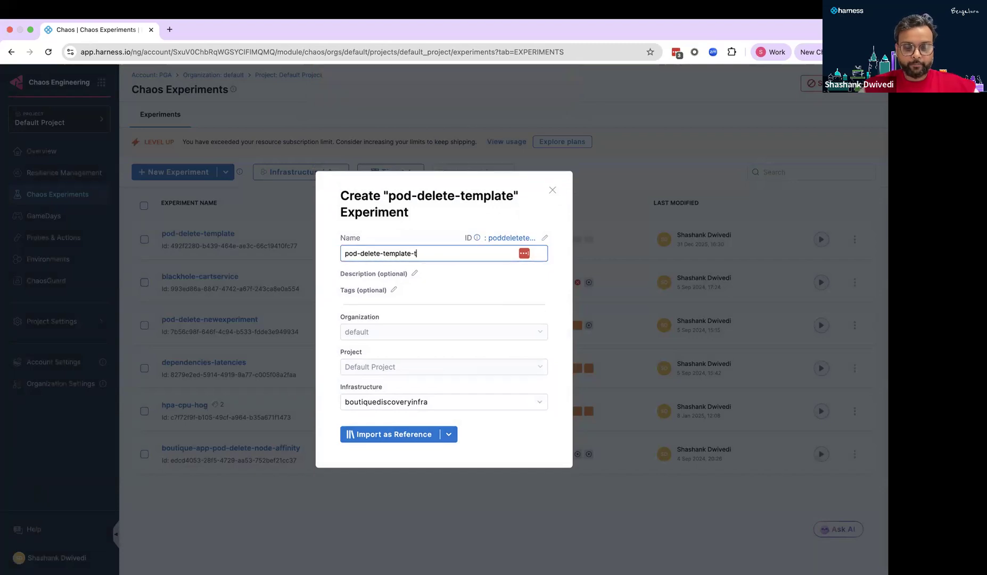
{"action": "type", "text": "est-123"}
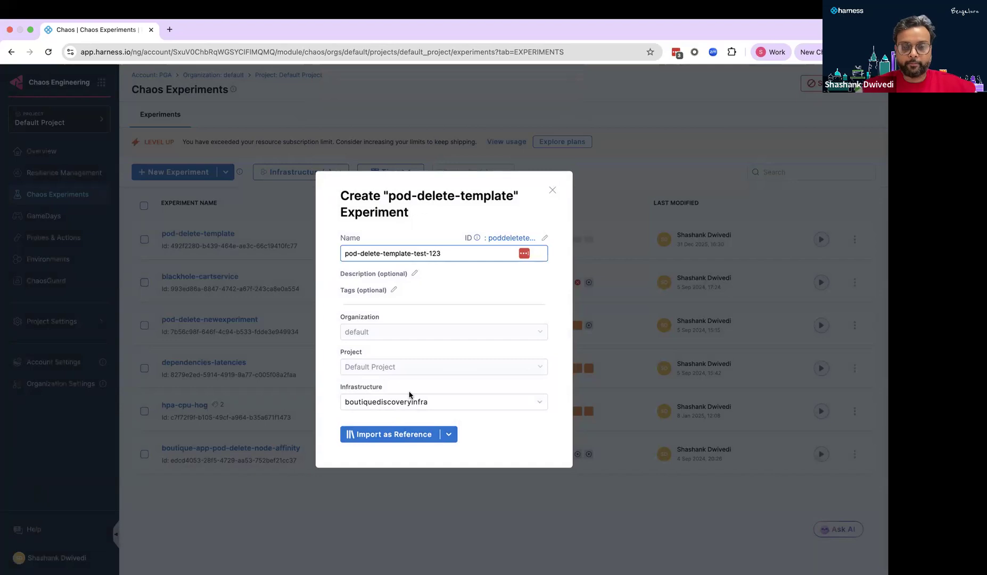
{"action": "left_click", "coordinate": [449, 434]}
{"action": "left_click", "coordinate": [439, 454]}
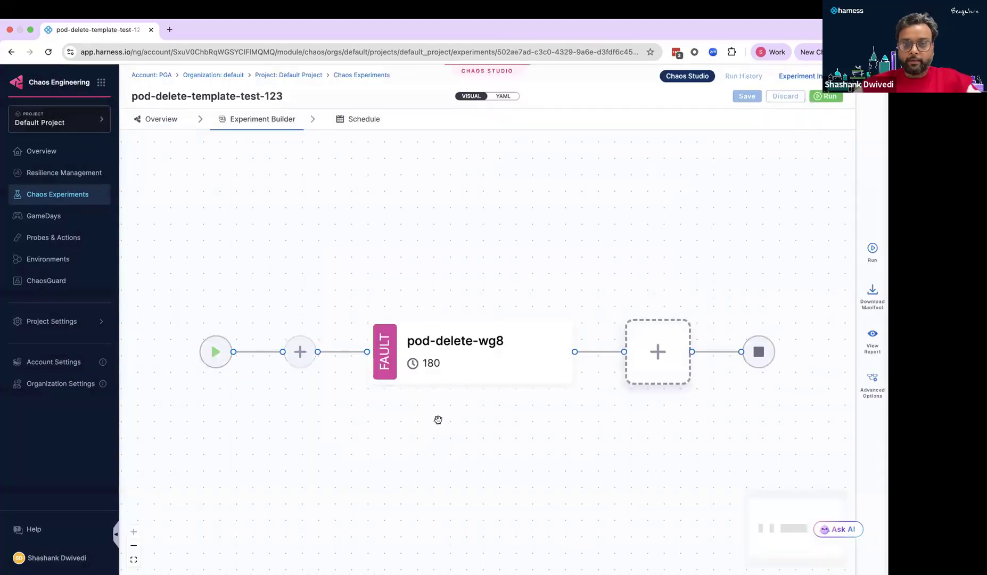
- Add the first listed HTTP probe ahead of the pod-delete fault, keeping its URL as a runtime input
{"action": "mouse_move", "coordinate": [300, 352]}
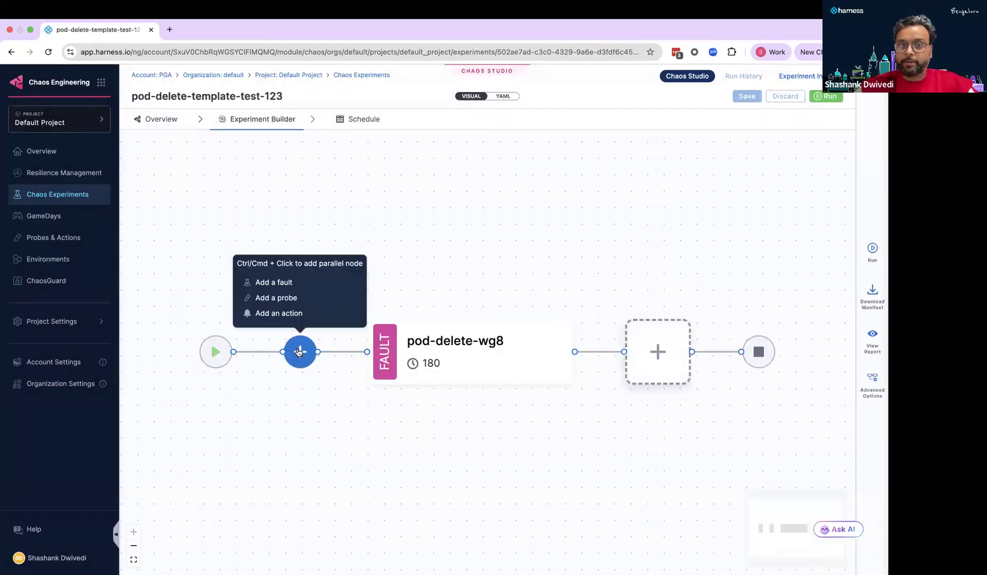
{"action": "left_click", "coordinate": [295, 303]}
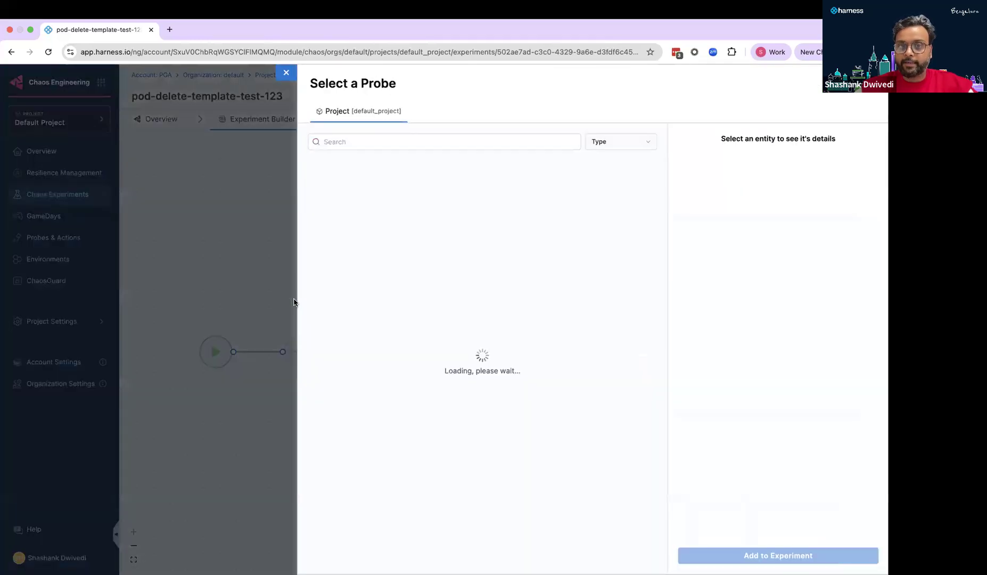
{"action": "left_click", "coordinate": [369, 333]}
{"action": "left_click", "coordinate": [397, 195]}
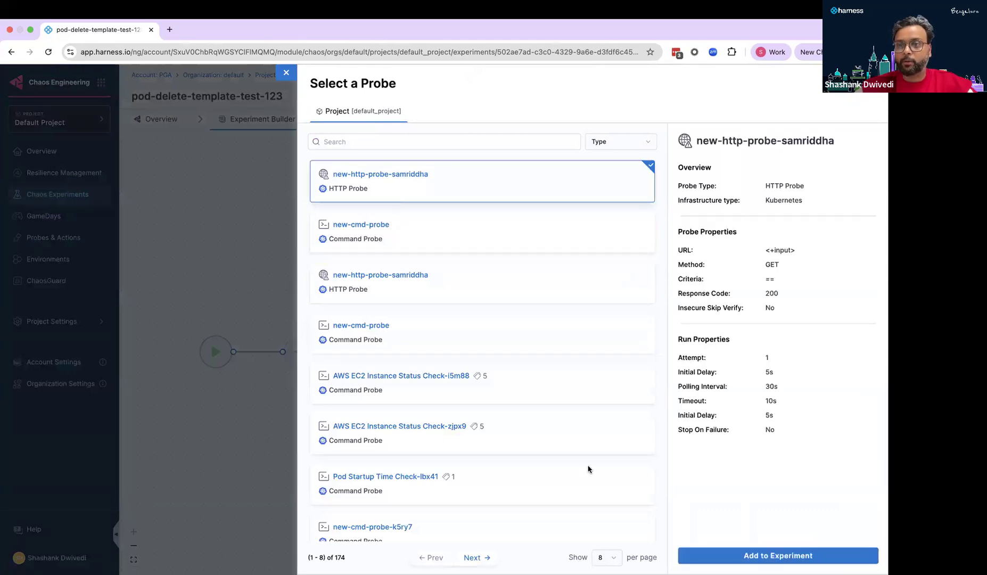
{"action": "left_click", "coordinate": [747, 557]}
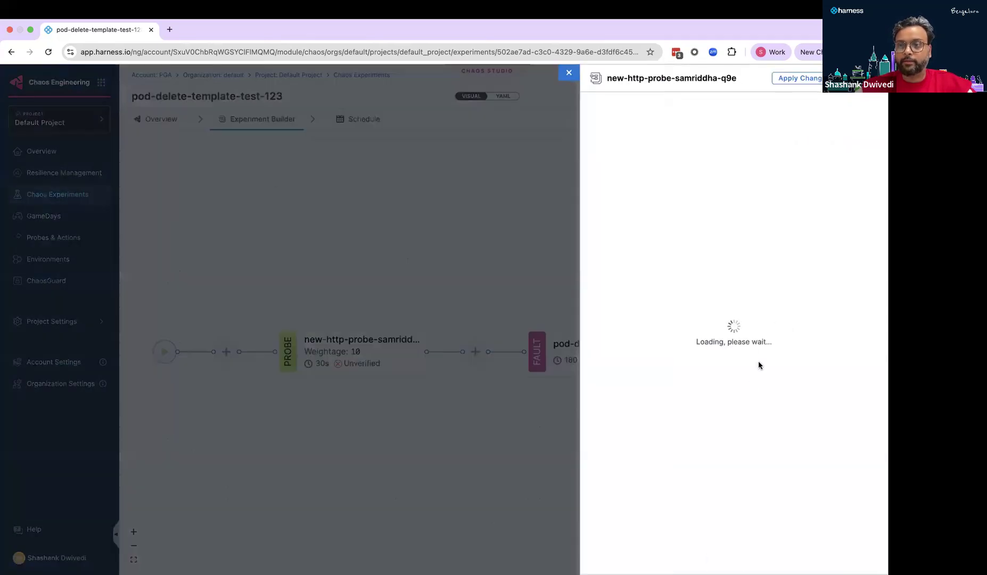
{"action": "left_click", "coordinate": [789, 248]}
{"action": "left_click", "coordinate": [753, 277]}
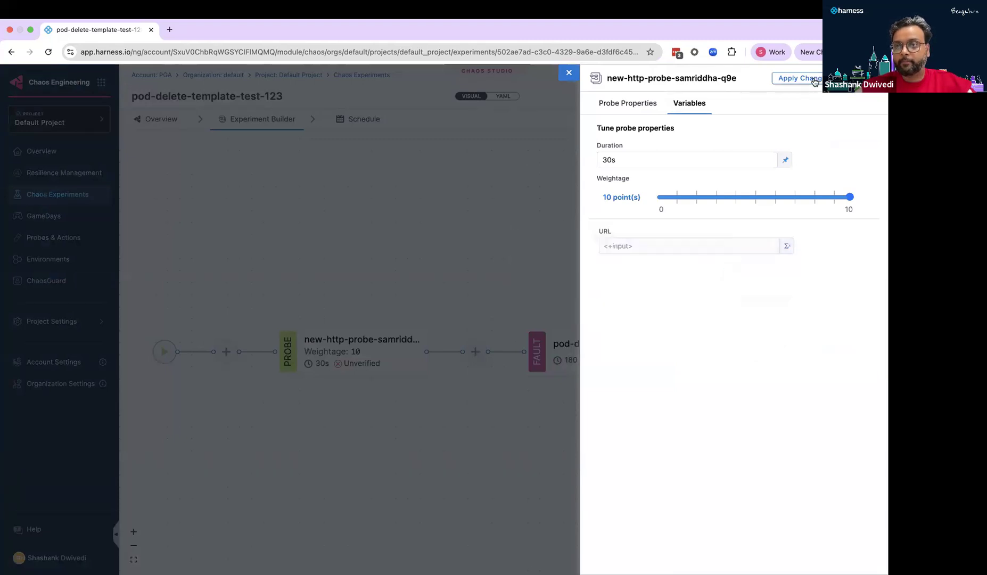
{"action": "left_click", "coordinate": [815, 80]}
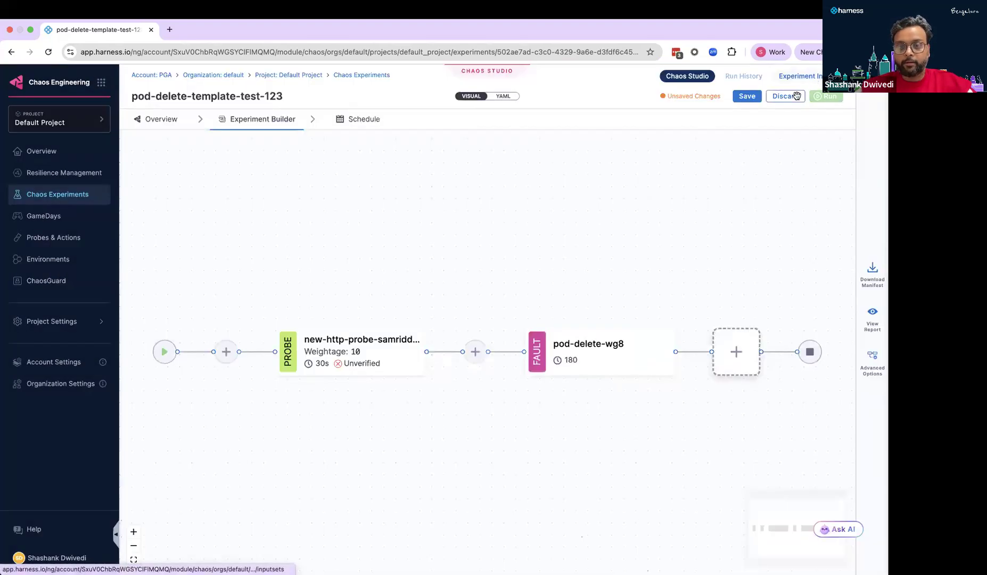
- Review the copied pod-delete fault's target application and tuning properties, apply them, and save the experiment
{"action": "left_click", "coordinate": [604, 360]}
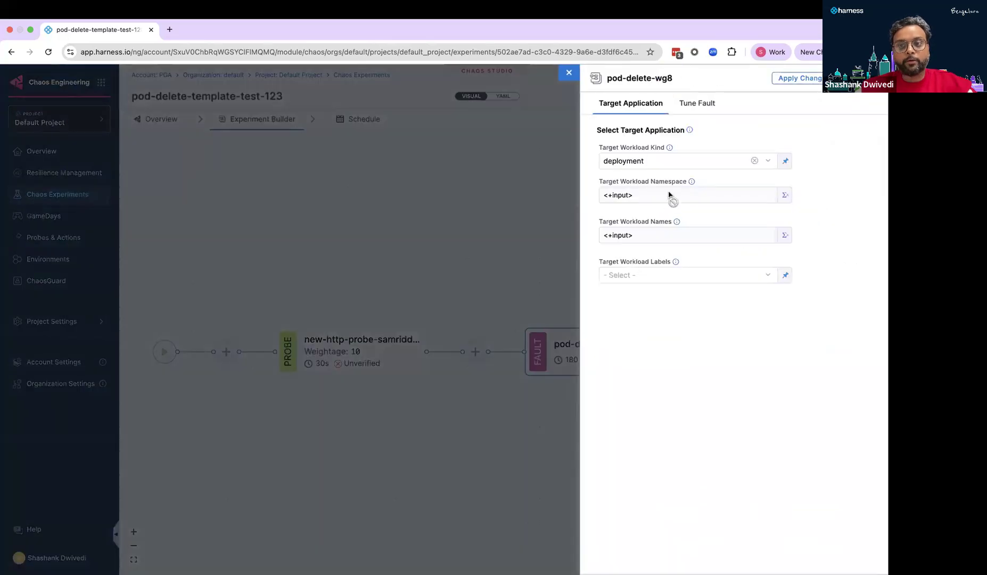
{"action": "left_click", "coordinate": [708, 106]}
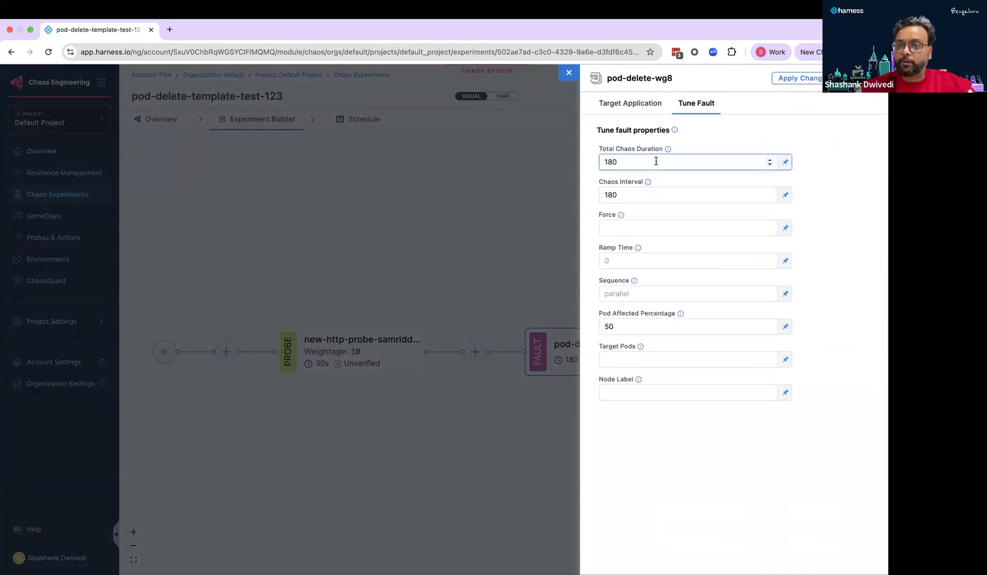
{"action": "left_click", "coordinate": [793, 80]}
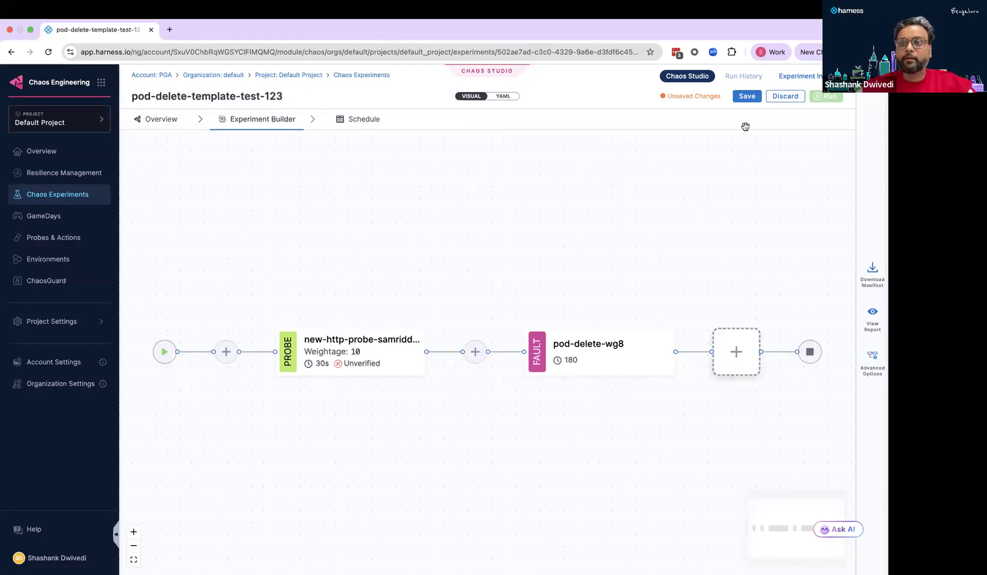
{"action": "left_click", "coordinate": [749, 98]}
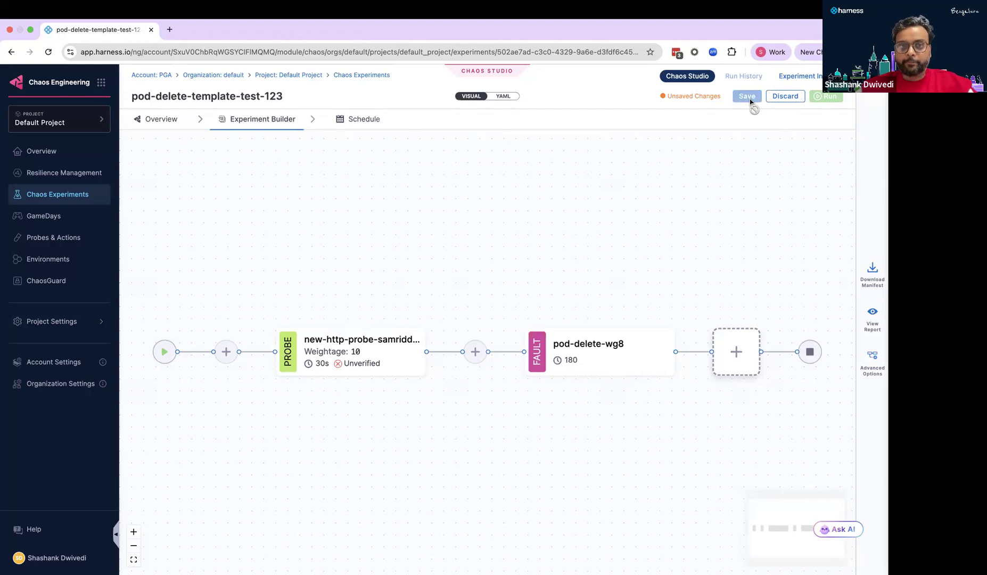
- Reopen pod-delete-template-test-123 from the project's chaos experiments and examine the pod-delete fault's target application inputs
{"action": "left_click", "coordinate": [73, 196]}
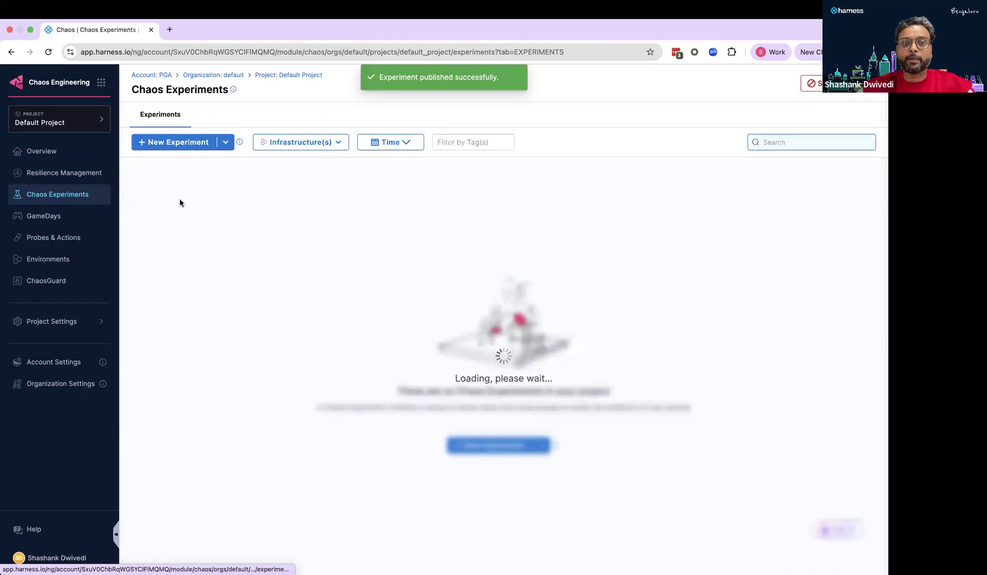
{"action": "left_click", "coordinate": [186, 233]}
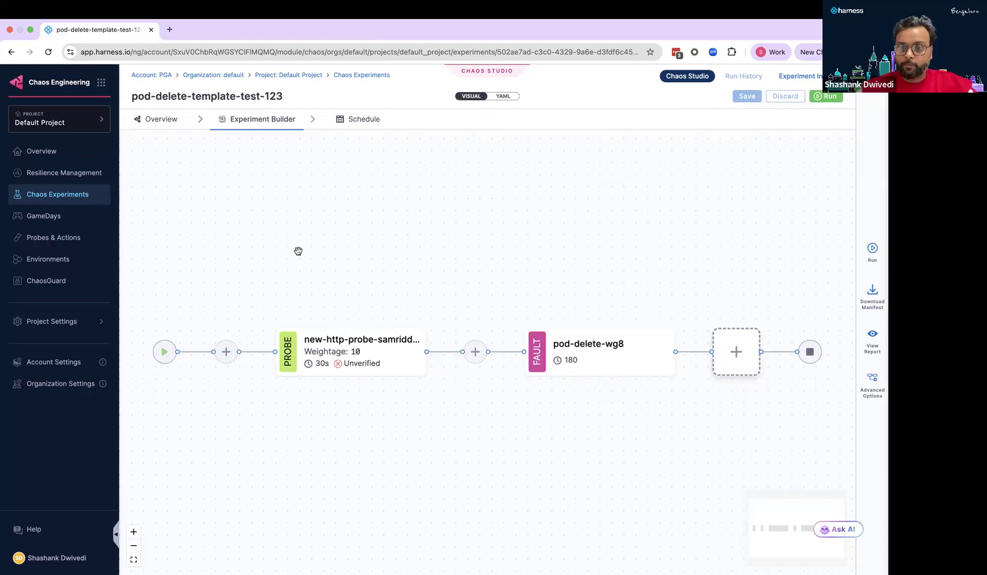
{"action": "left_click", "coordinate": [574, 349]}
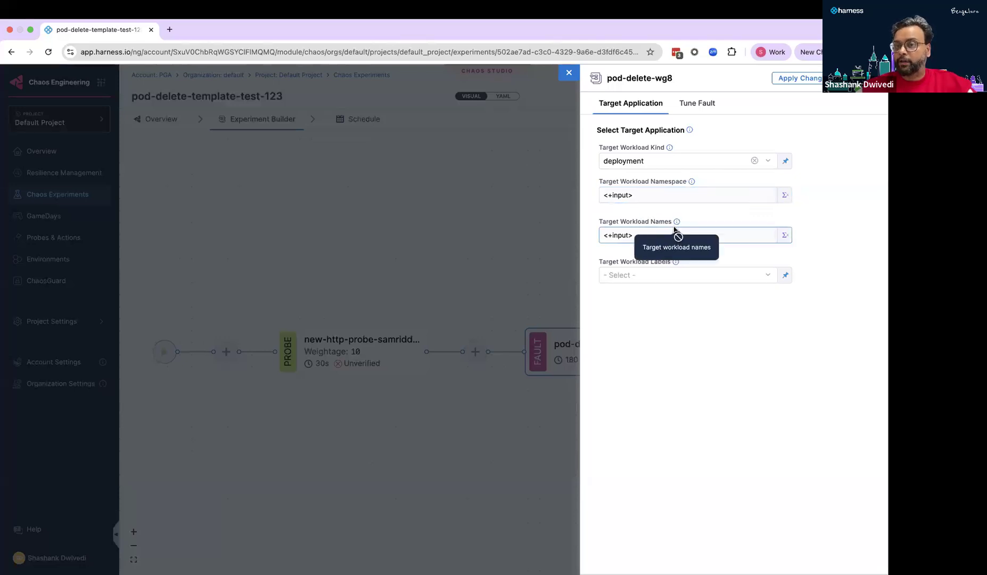
{"action": "left_click", "coordinate": [570, 73]}
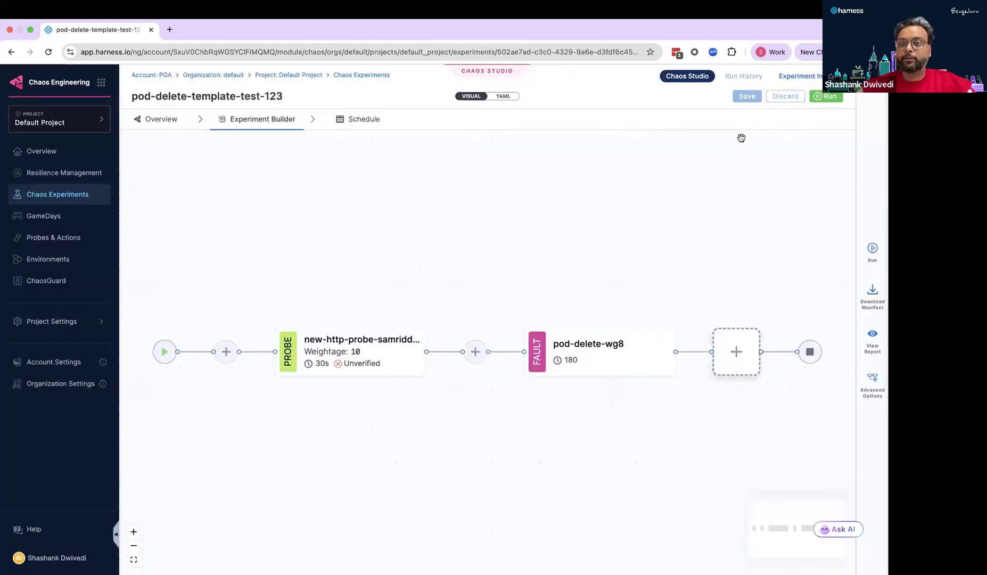
{"action": "left_click", "coordinate": [826, 97]}
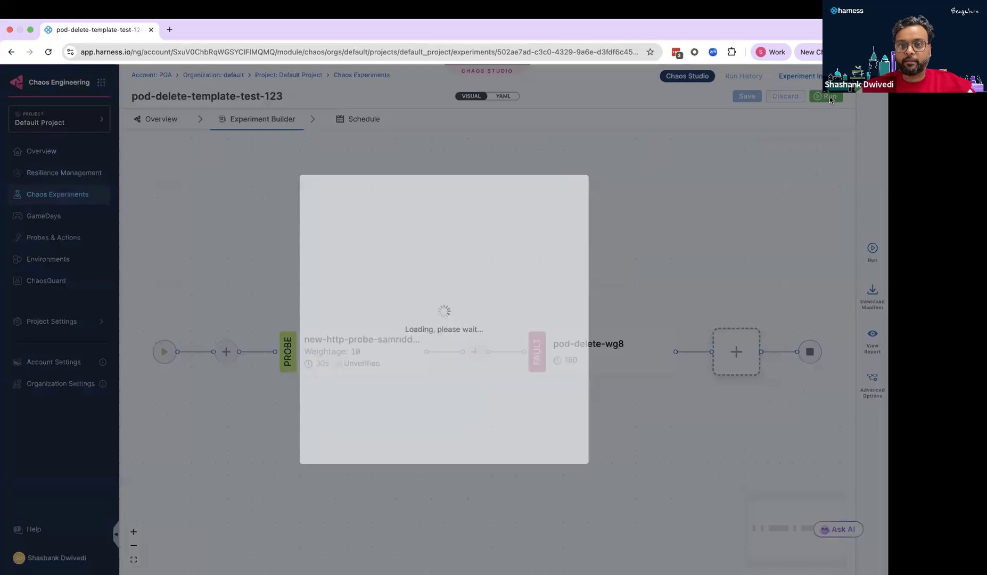
{"action": "left_click", "coordinate": [378, 248]}
{"action": "left_click", "coordinate": [357, 329]}
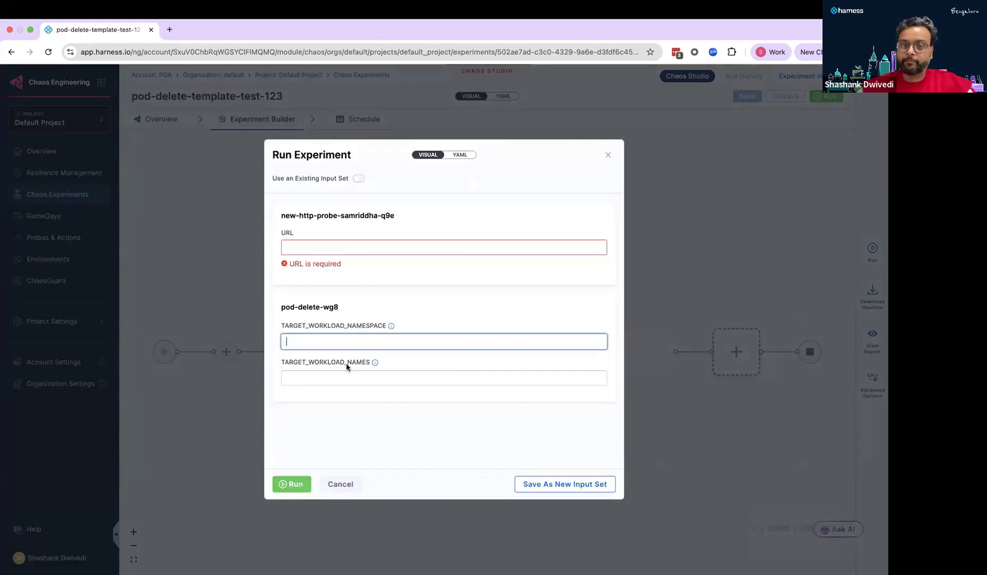
{"action": "left_click", "coordinate": [344, 374]}
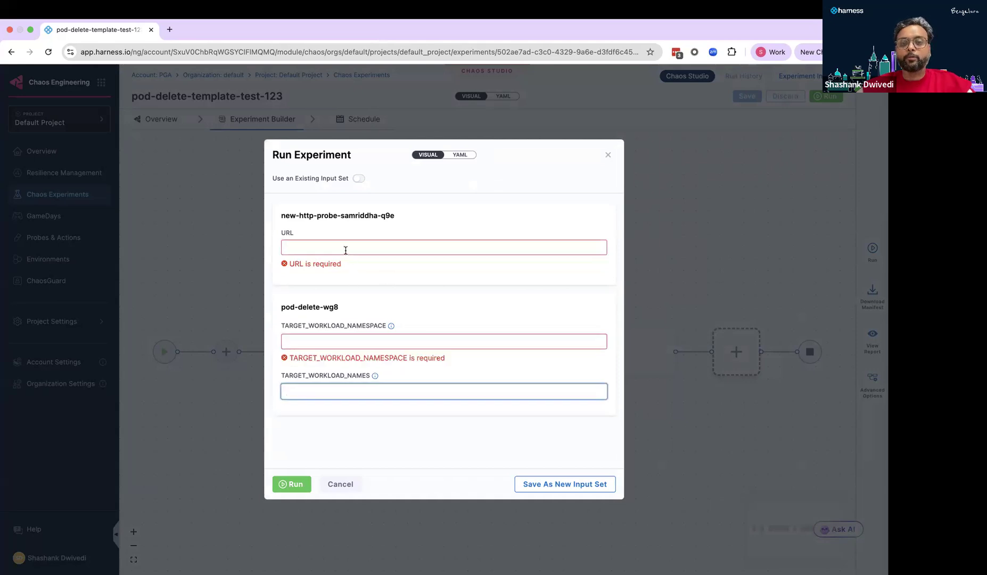
{"action": "left_click", "coordinate": [346, 251]}
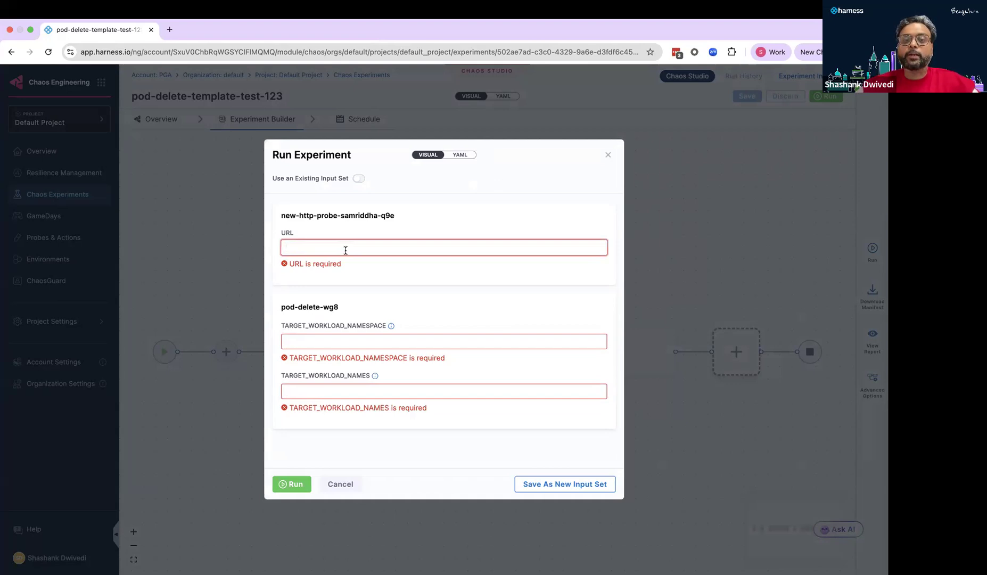
{"action": "type", "text": "h"}
{"action": "key", "text": "BackSpace"}
{"action": "type", "text": "htt"}
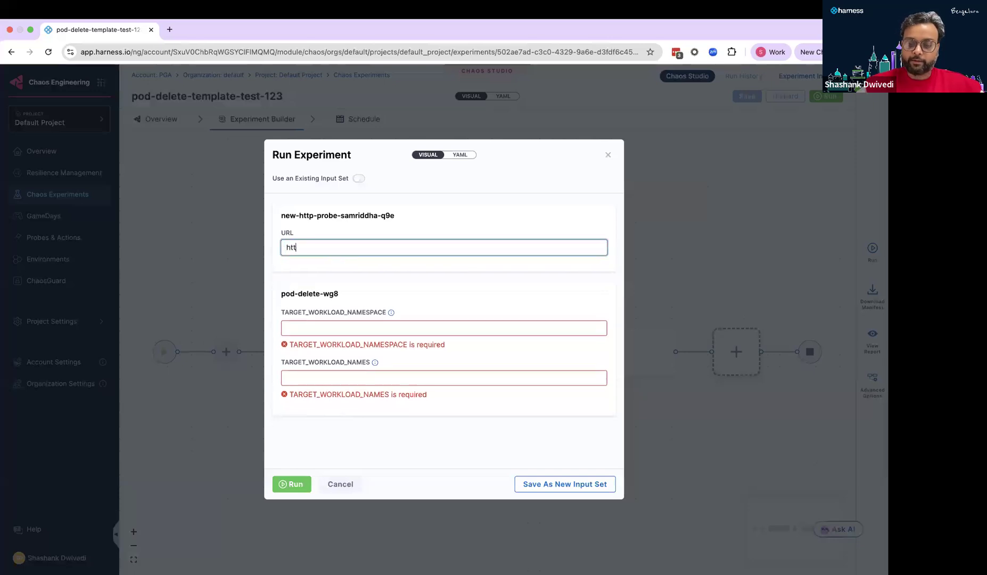
{"action": "type", "text": "ps://google.com"}
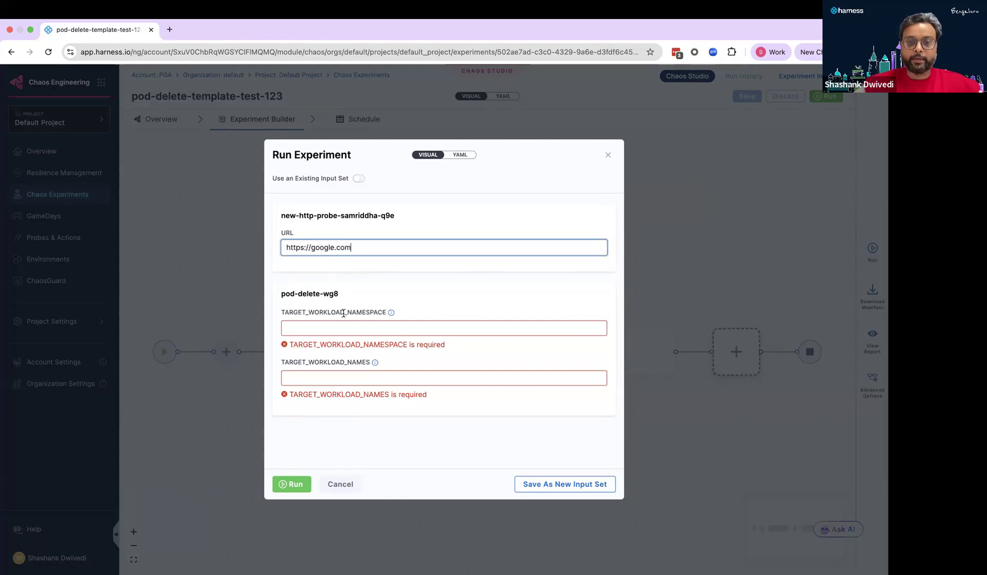
- Set the pod-delete fault's target workload namespace to hce and target workload names to nginx
{"action": "left_click", "coordinate": [338, 331]}
{"action": "type", "text": "hce"}
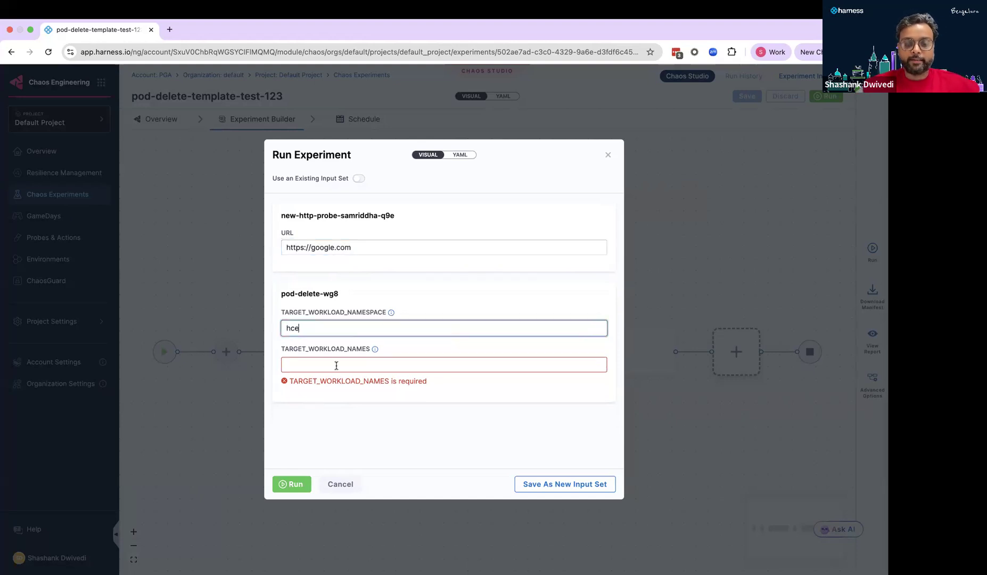
{"action": "left_click", "coordinate": [334, 365]}
{"action": "type", "text": "nginx"}
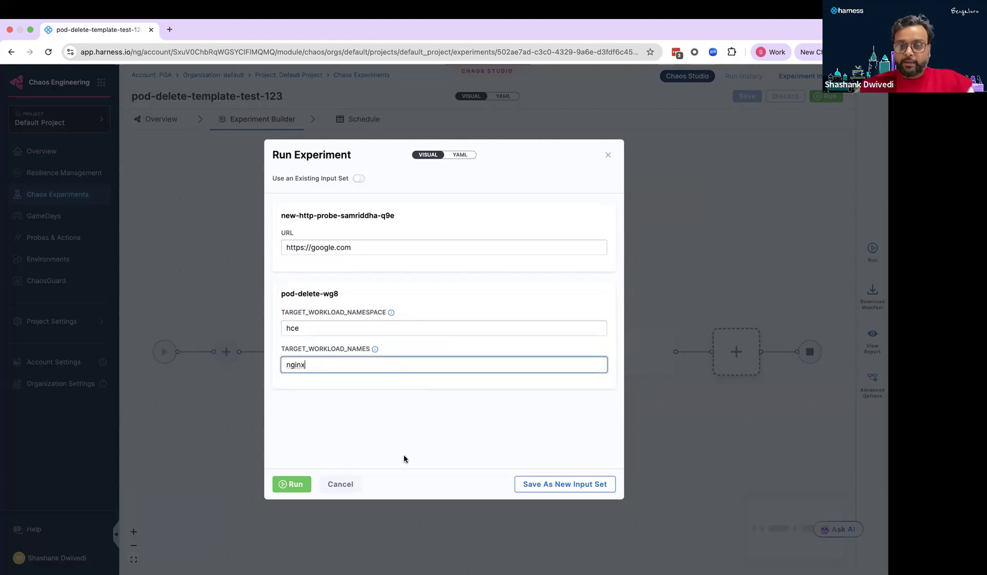
- Save the entered run inputs as a new input set named nginx-hce-input
{"action": "left_click", "coordinate": [548, 487]}
{"action": "left_click", "coordinate": [515, 402]}
{"action": "type", "text": "n"}
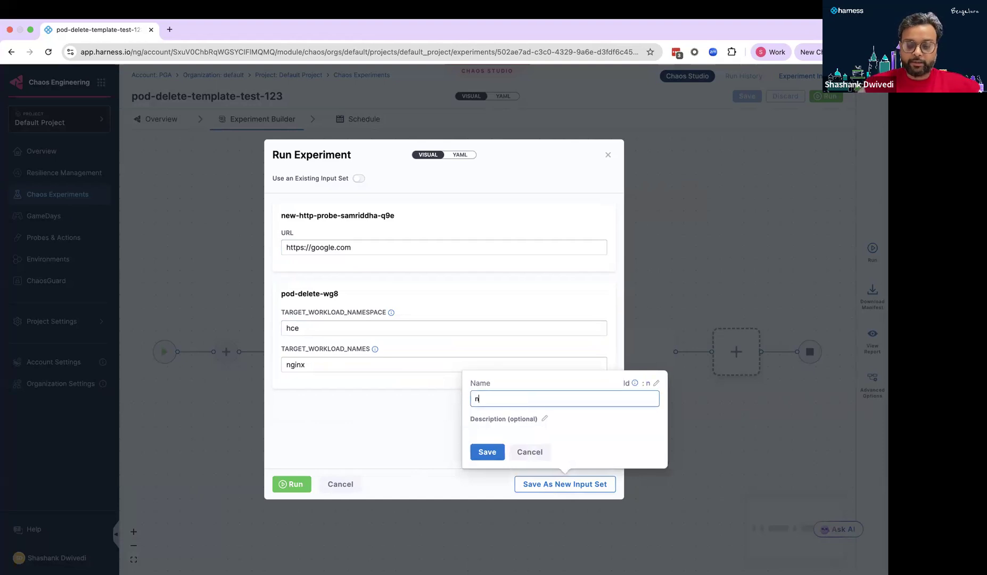
{"action": "type", "text": "ginx-hce-input"}
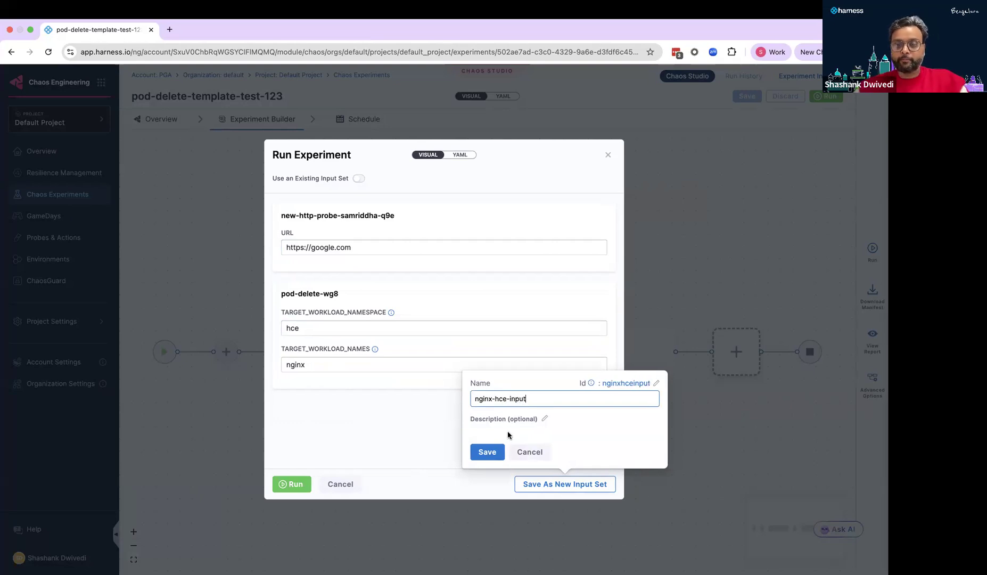
{"action": "left_click", "coordinate": [495, 453]}
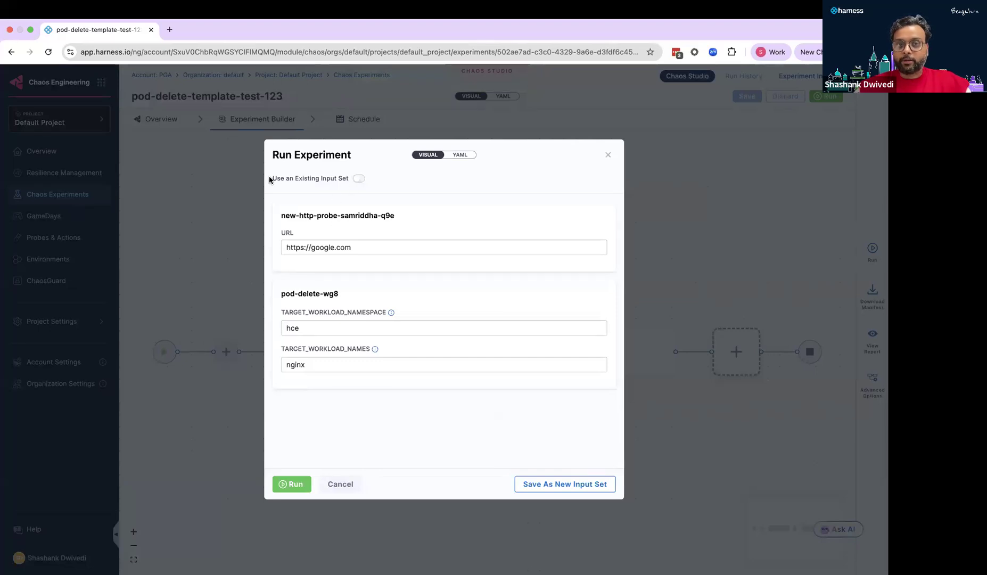
- Check the existing input sets available for the run, and leave the selection and run settings without running
{"action": "left_click", "coordinate": [358, 179]}
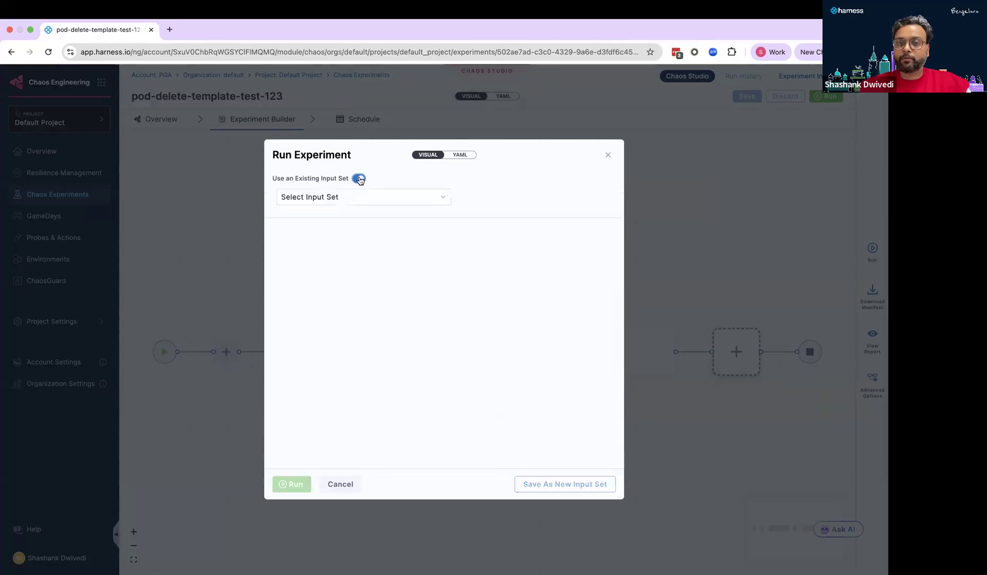
{"action": "left_click", "coordinate": [358, 179]}
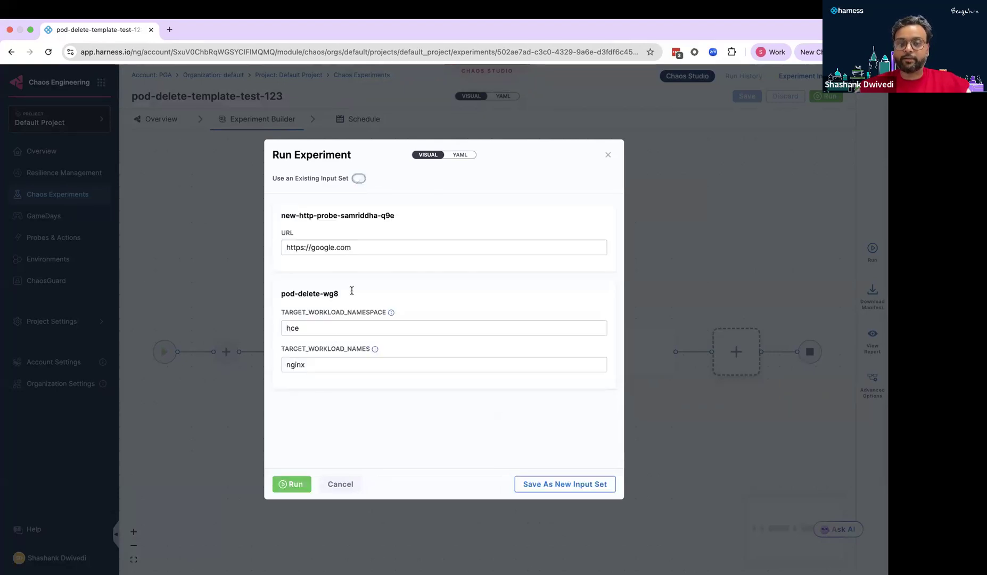
{"action": "left_click", "coordinate": [359, 179]}
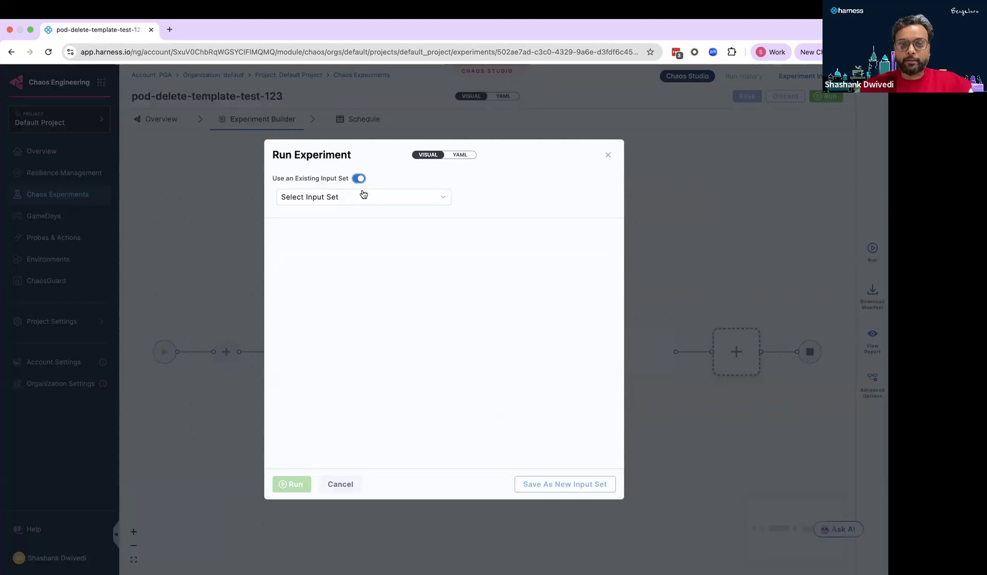
{"action": "left_click", "coordinate": [363, 195]}
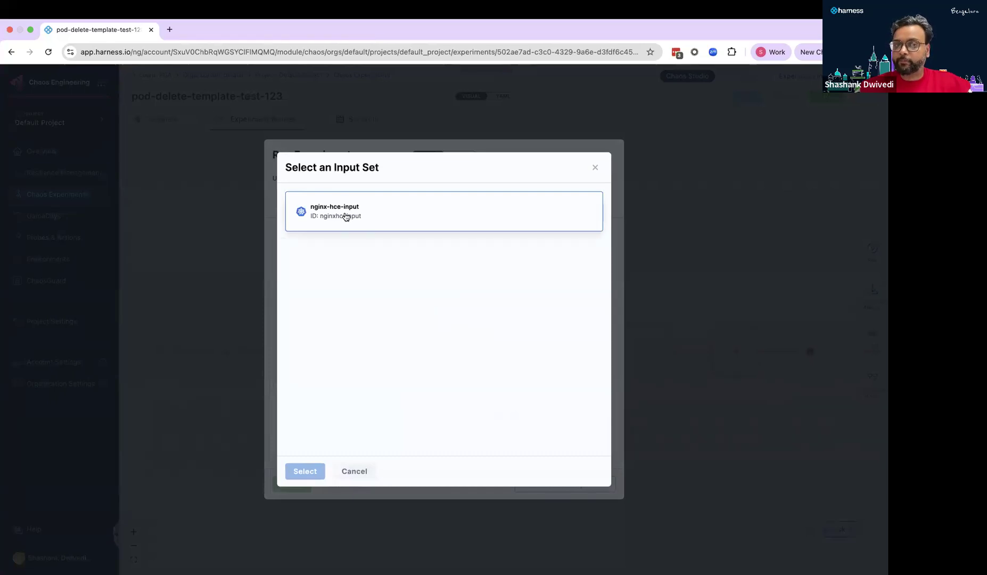
{"action": "left_click", "coordinate": [355, 473]}
{"action": "left_click", "coordinate": [610, 157]}
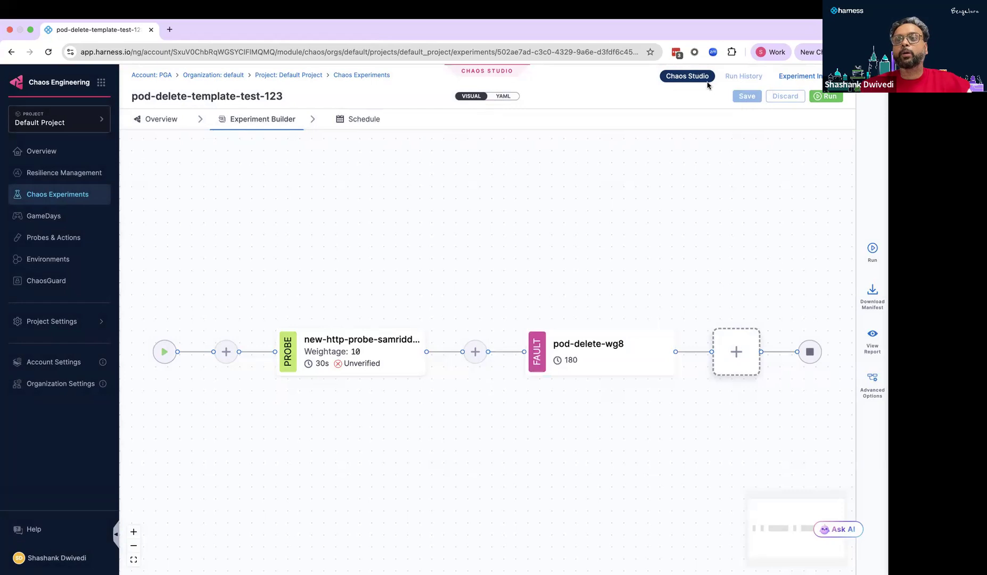
{"action": "left_click", "coordinate": [803, 79]}
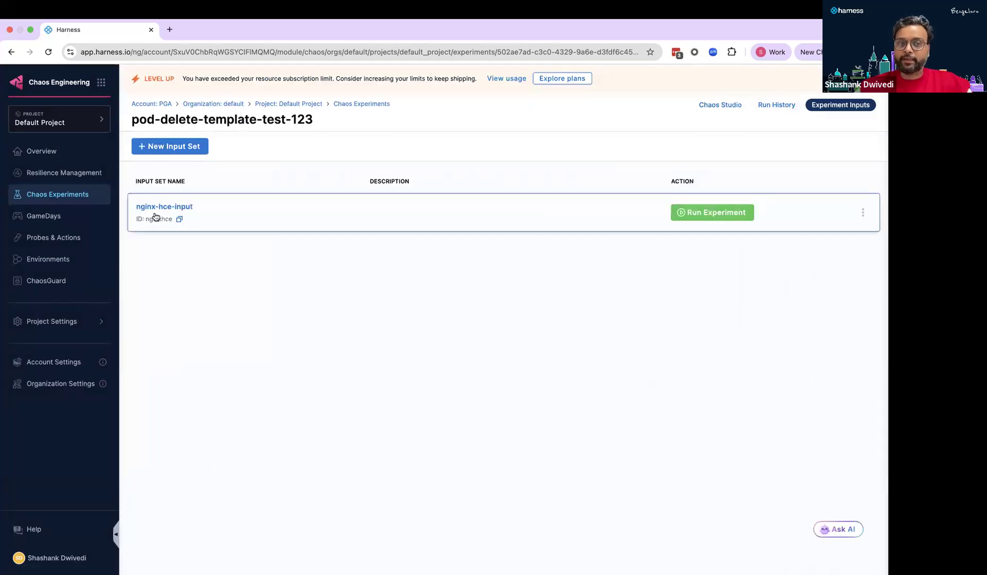
{"action": "left_click", "coordinate": [171, 148]}
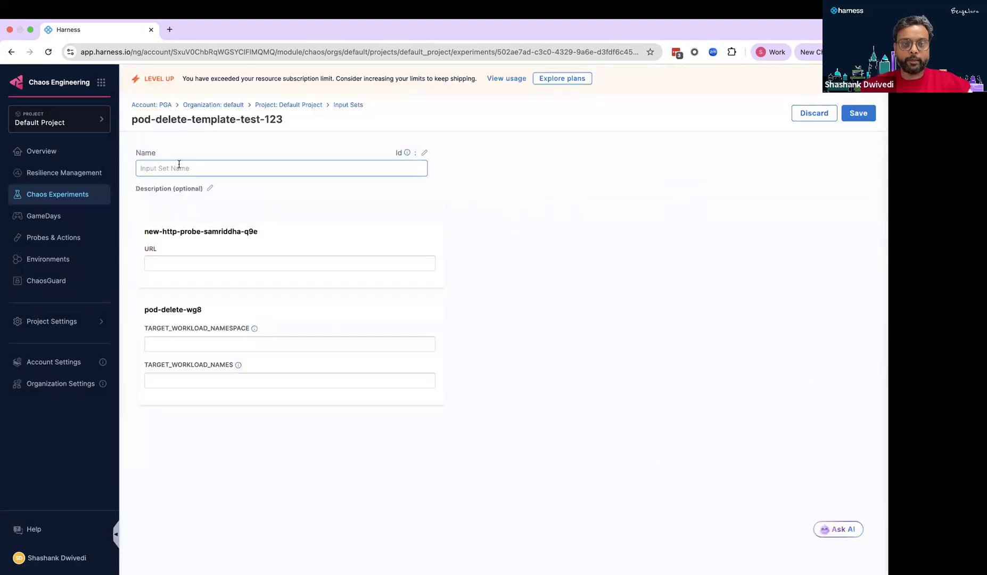
{"action": "type", "text": "fron"}
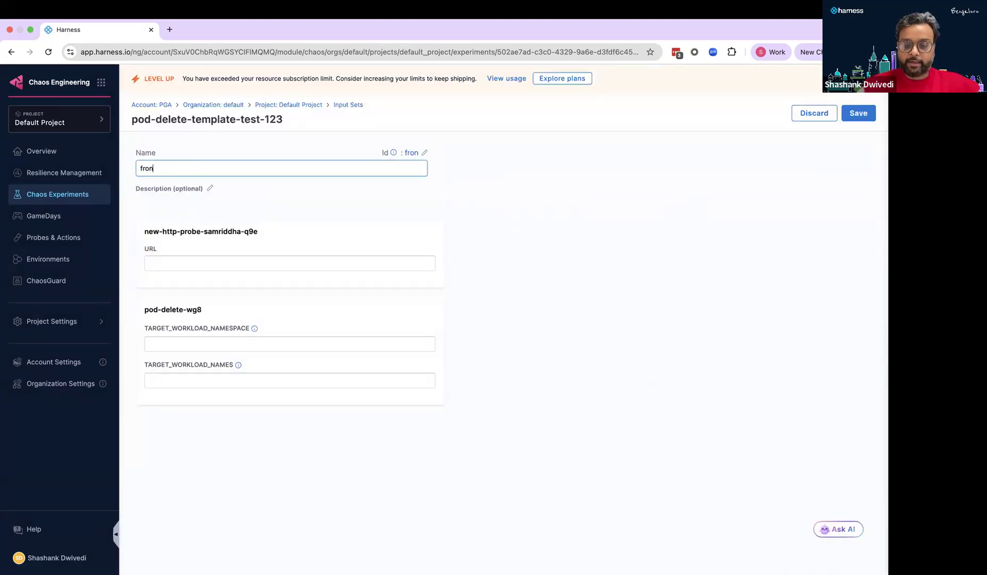
{"action": "type", "text": "tend-service-input"}
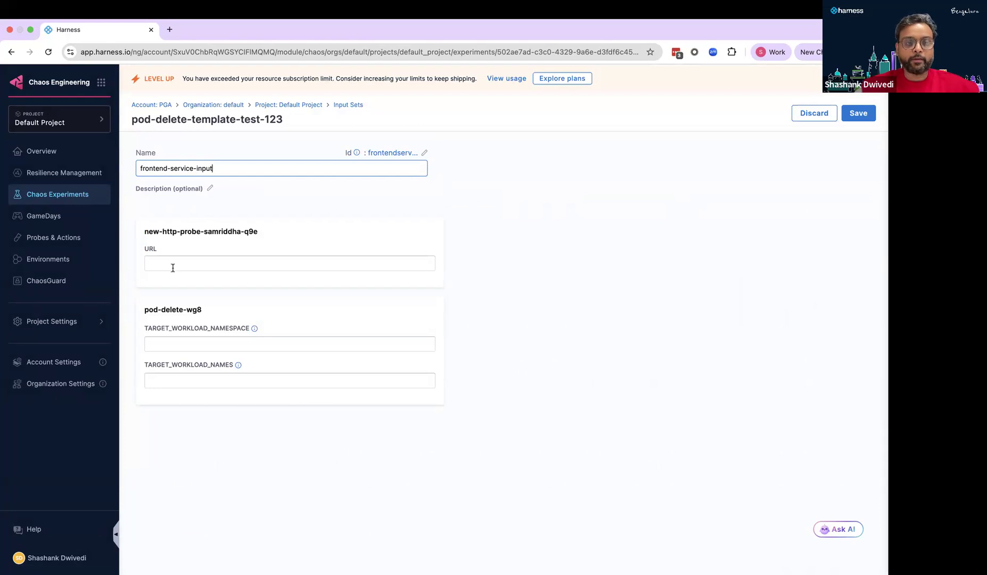
{"action": "left_click", "coordinate": [173, 268]}
{"action": "type", "text": "https://"}
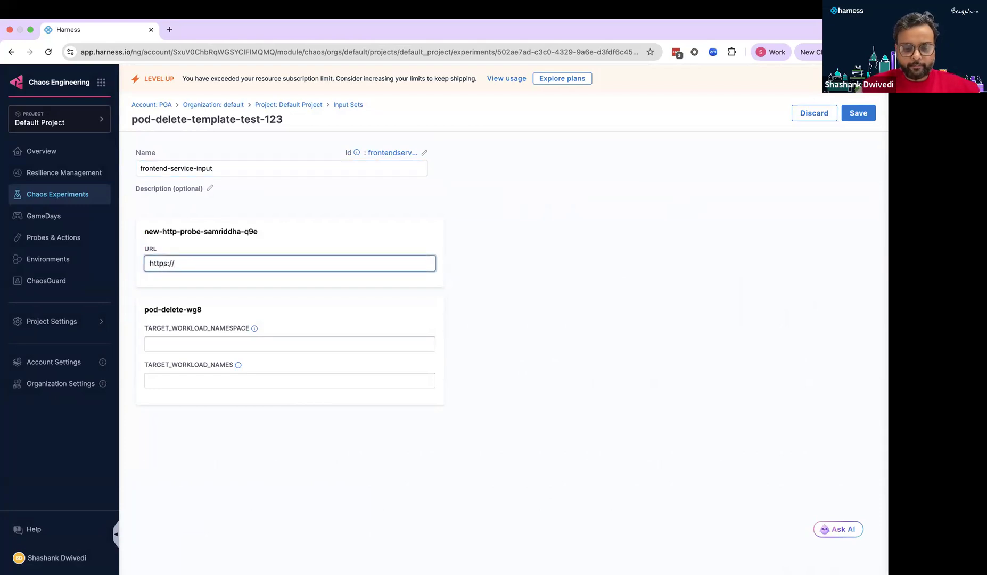
{"action": "type", "text": "face"}
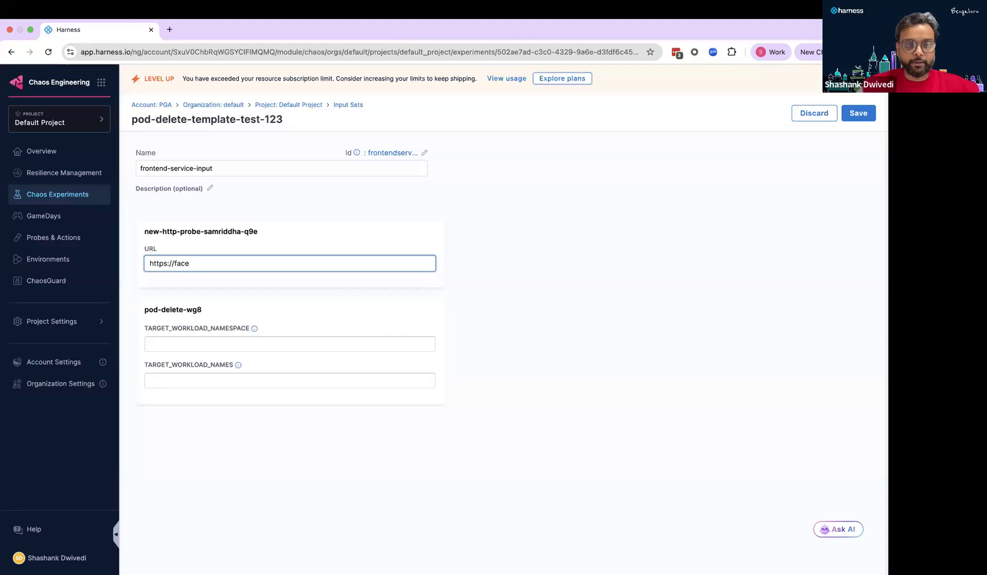
{"action": "type", "text": "book.com"}
- Set the pod-delete fault's target workload namespace to hce and target workload names to frontend, and save the input set
{"action": "left_click", "coordinate": [161, 343]}
{"action": "type", "text": "hce"}
{"action": "left_click", "coordinate": [160, 381]}
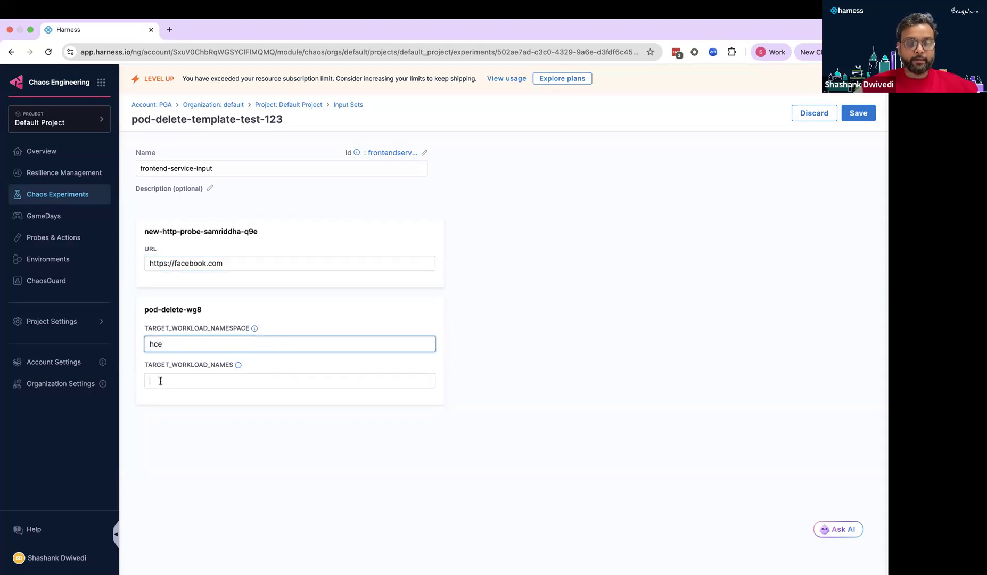
{"action": "type", "text": "frontend"}
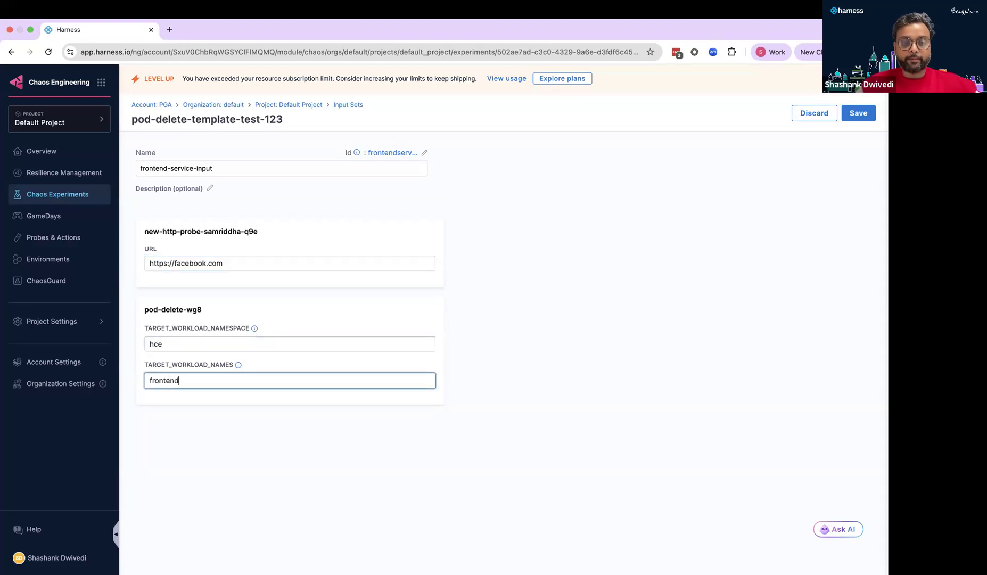
{"action": "left_click", "coordinate": [865, 112]}
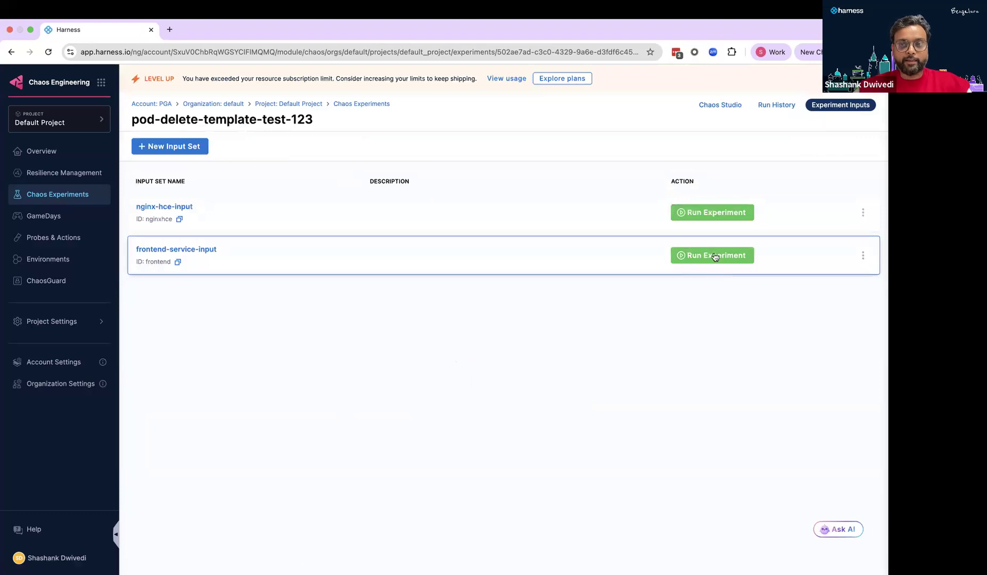
- Run pod-delete-template-test-123 with the frontend-service-input set, and abort that run from the experiment's studio view
{"action": "left_click", "coordinate": [708, 256]}
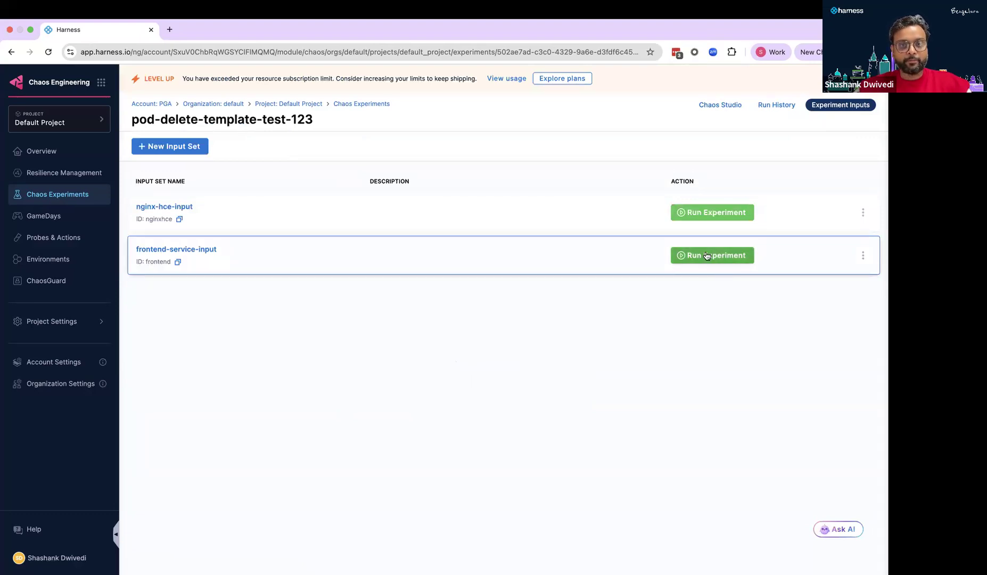
{"action": "left_click", "coordinate": [63, 194]}
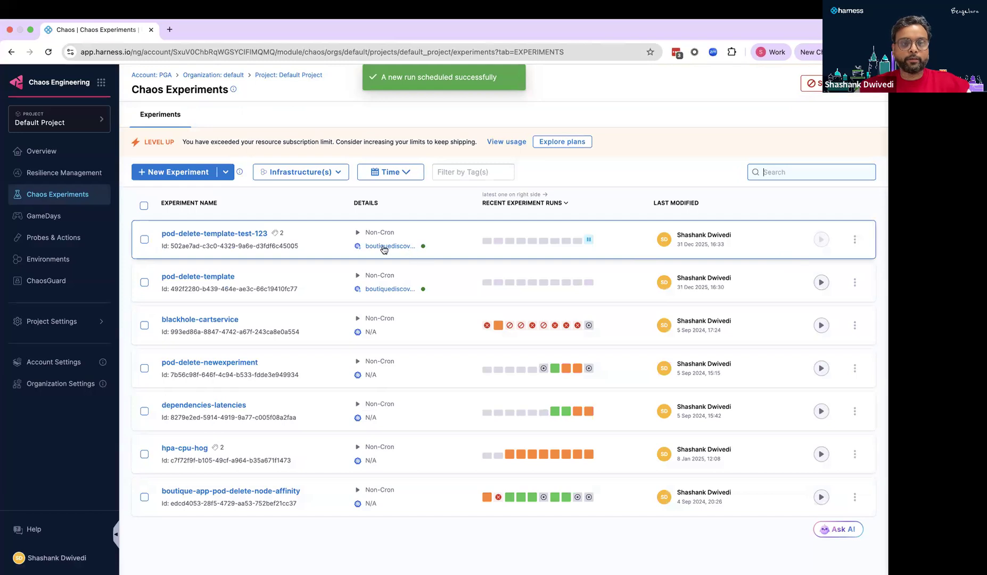
{"action": "left_click", "coordinate": [434, 249]}
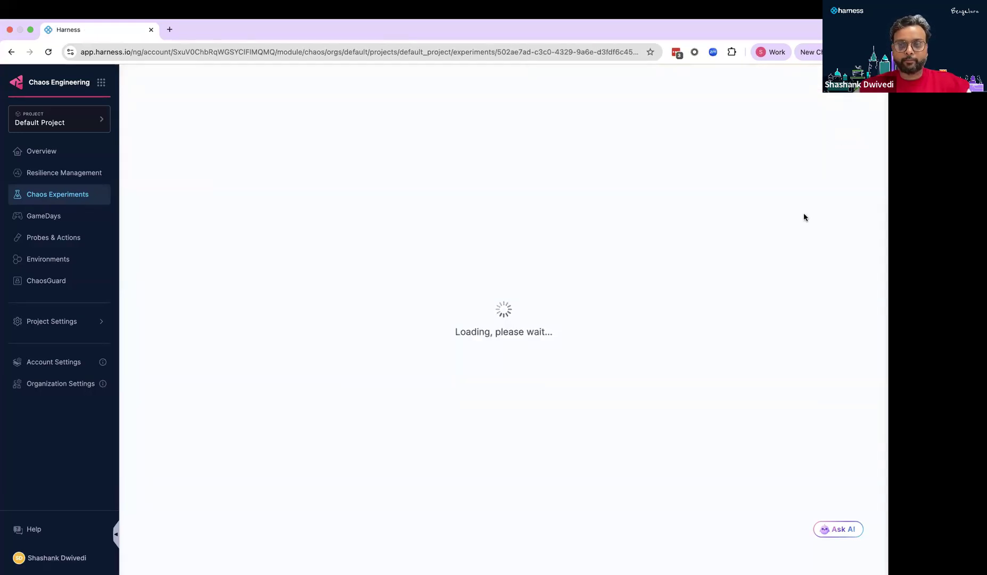
{"action": "left_click", "coordinate": [867, 241]}
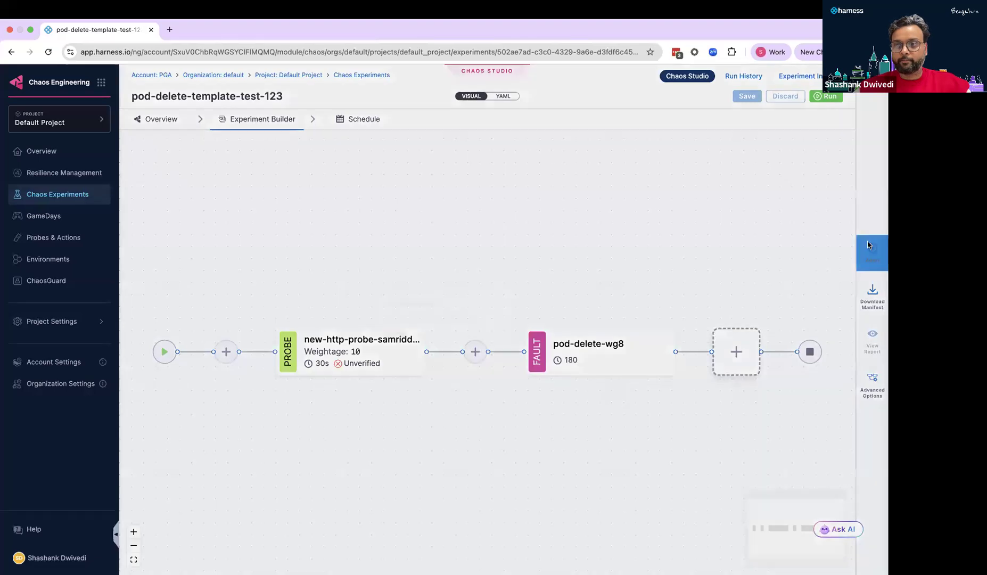
{"action": "left_click", "coordinate": [365, 354]}
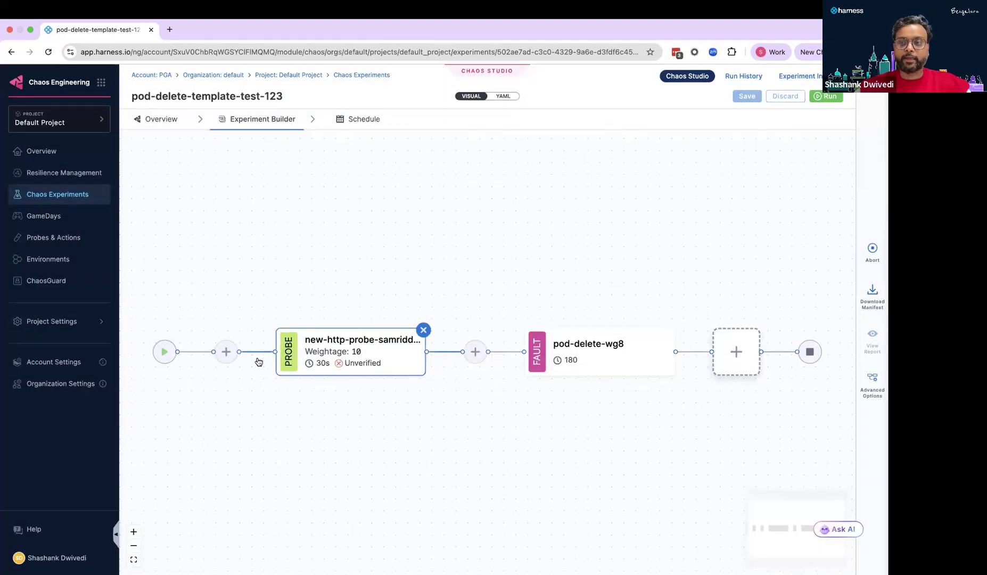
- Reopen pod-delete-template-test-123, load the existing frontend-service-input set in its run settings to review the values, and close without running
{"action": "left_click", "coordinate": [54, 195]}
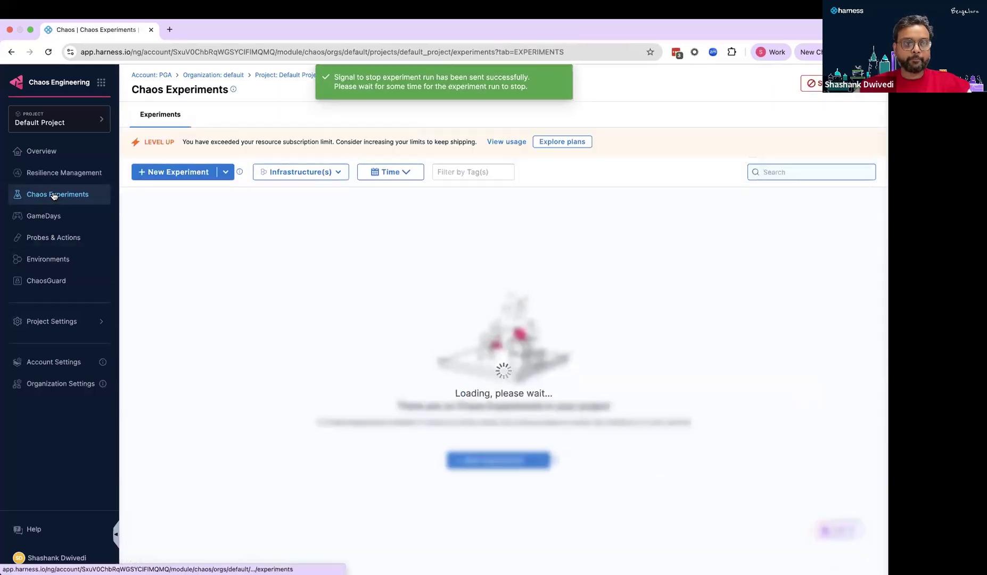
{"action": "left_click", "coordinate": [197, 235]}
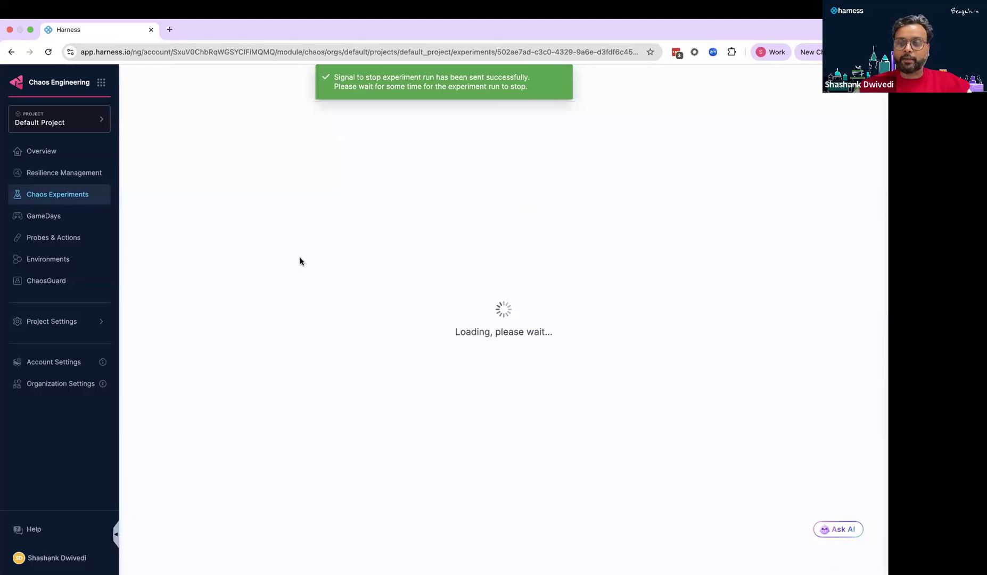
{"action": "left_click", "coordinate": [832, 96]}
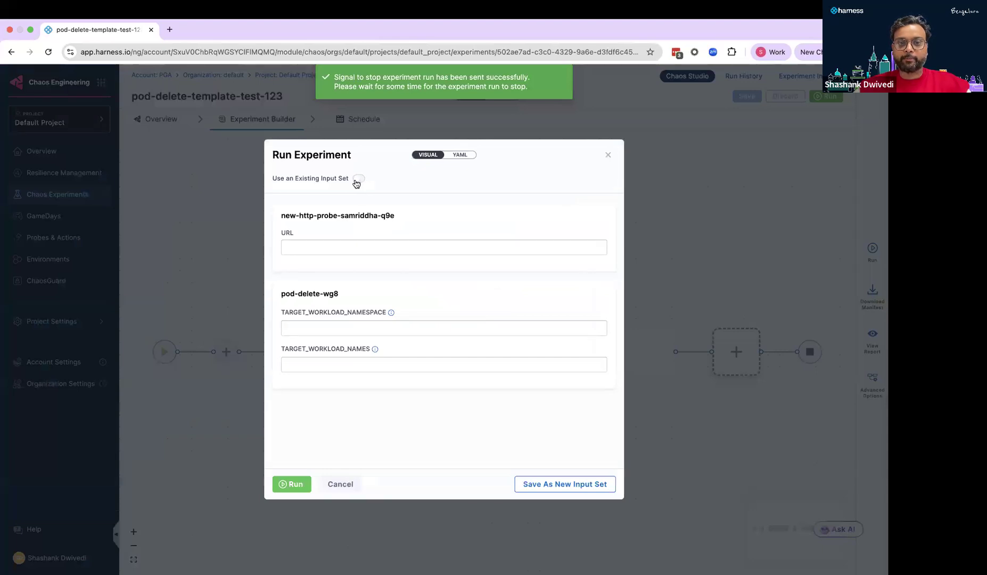
{"action": "left_click", "coordinate": [357, 181]}
{"action": "left_click", "coordinate": [357, 196]}
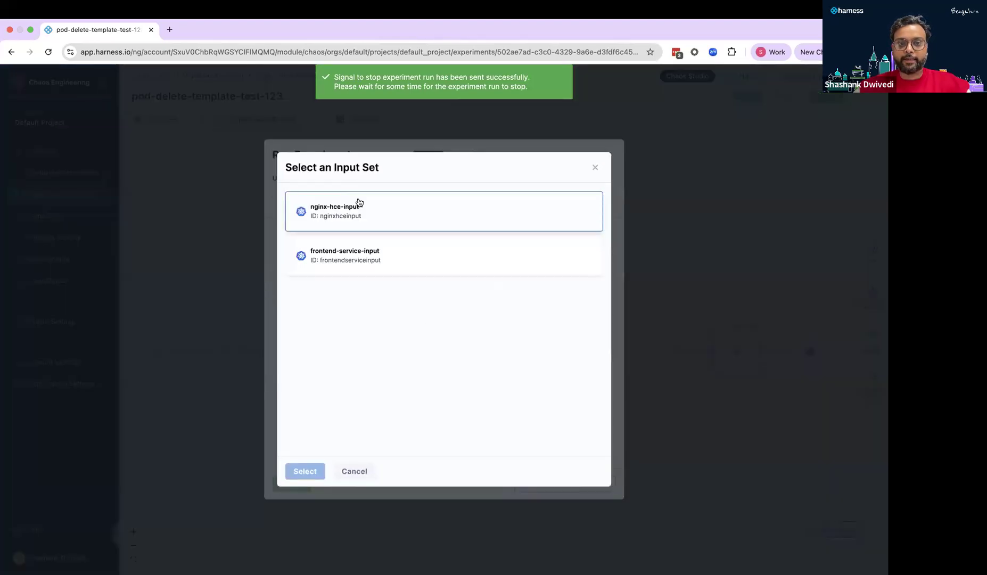
{"action": "left_click", "coordinate": [347, 257]}
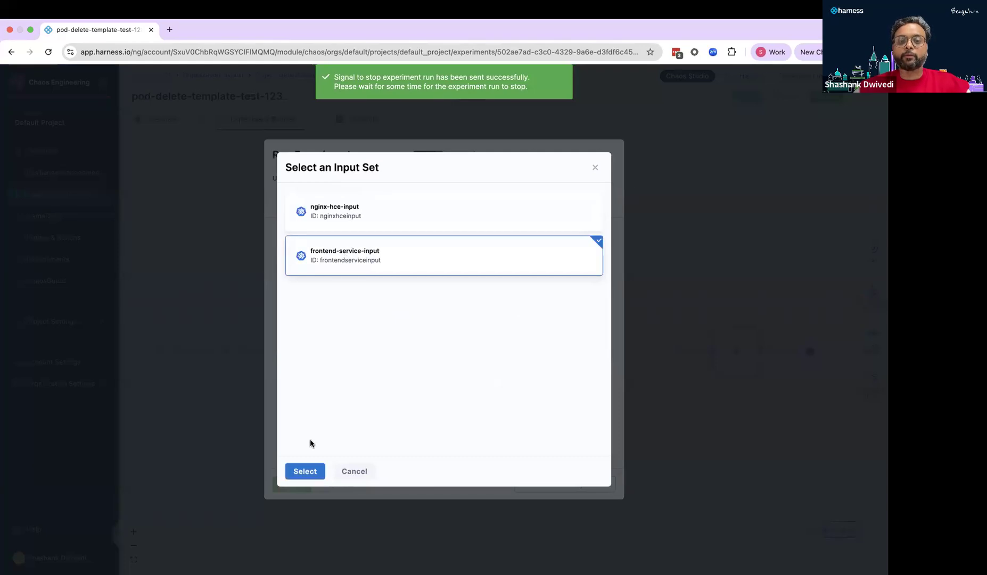
{"action": "left_click", "coordinate": [308, 474]}
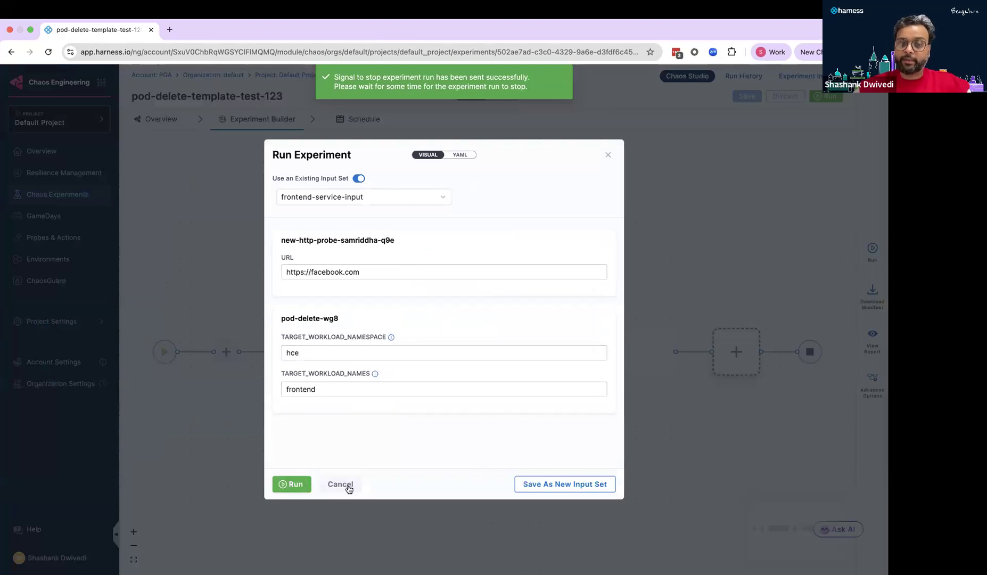
{"action": "left_click", "coordinate": [608, 155]}
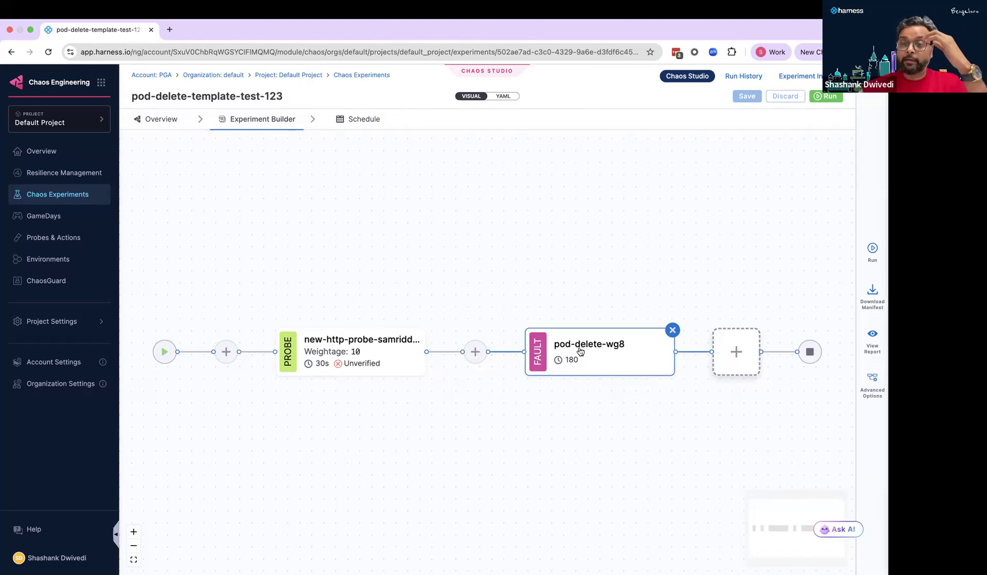
- Review the pod-delete fault's target application and the experiment's saved input sets, and return to the project's chaos experiments
{"action": "left_click", "coordinate": [580, 351]}
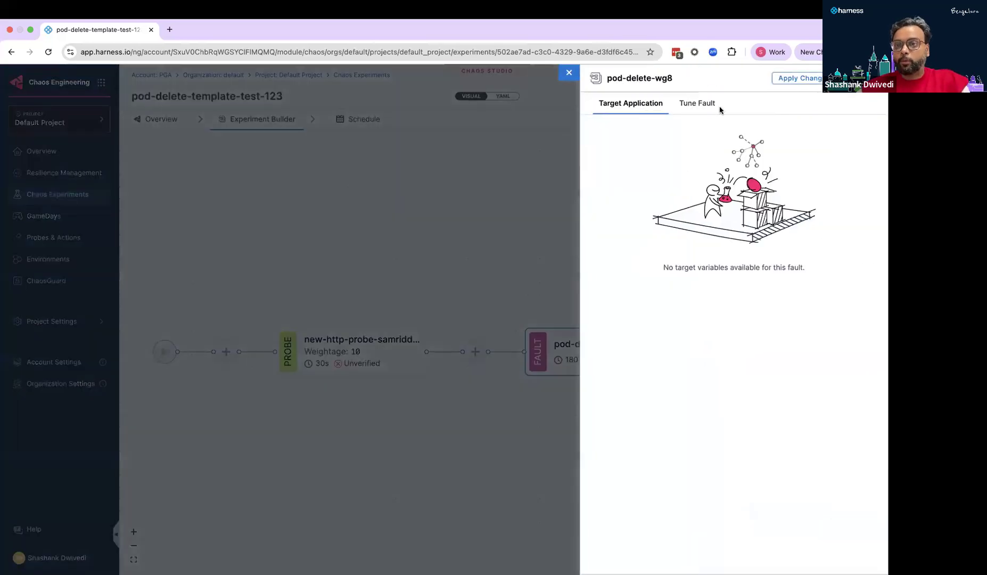
{"action": "left_click", "coordinate": [569, 73]}
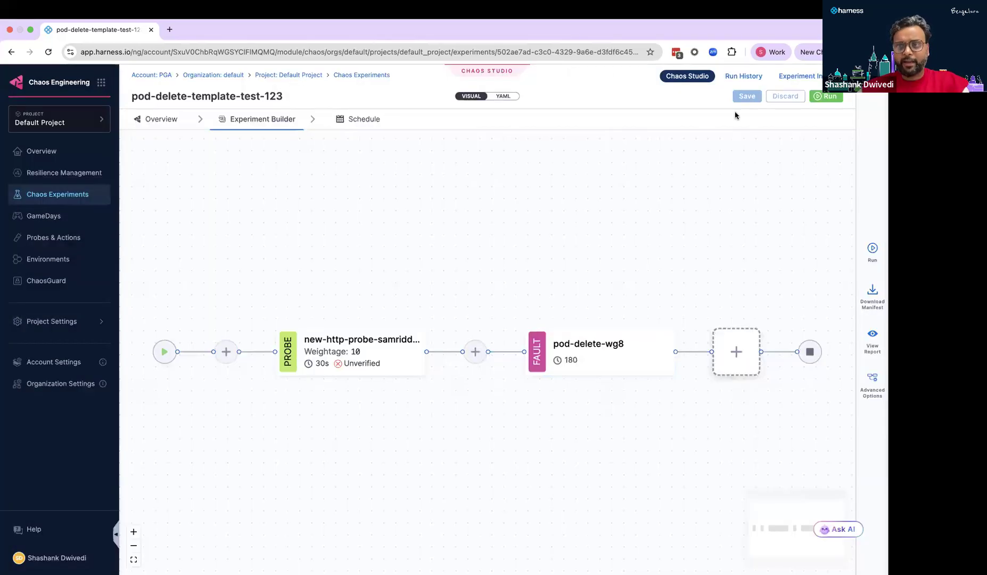
{"action": "left_click", "coordinate": [818, 79]}
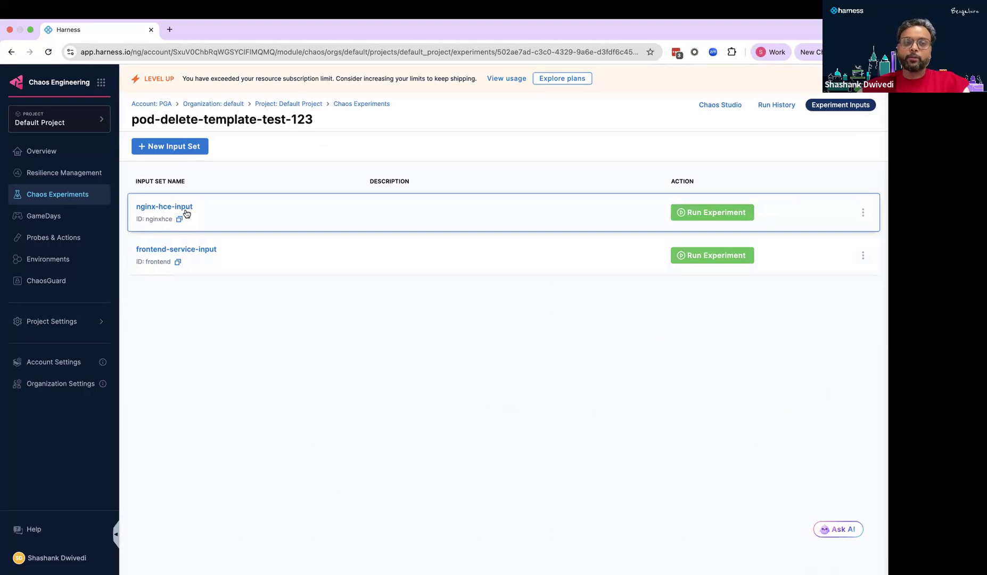
{"action": "left_click", "coordinate": [90, 195]}
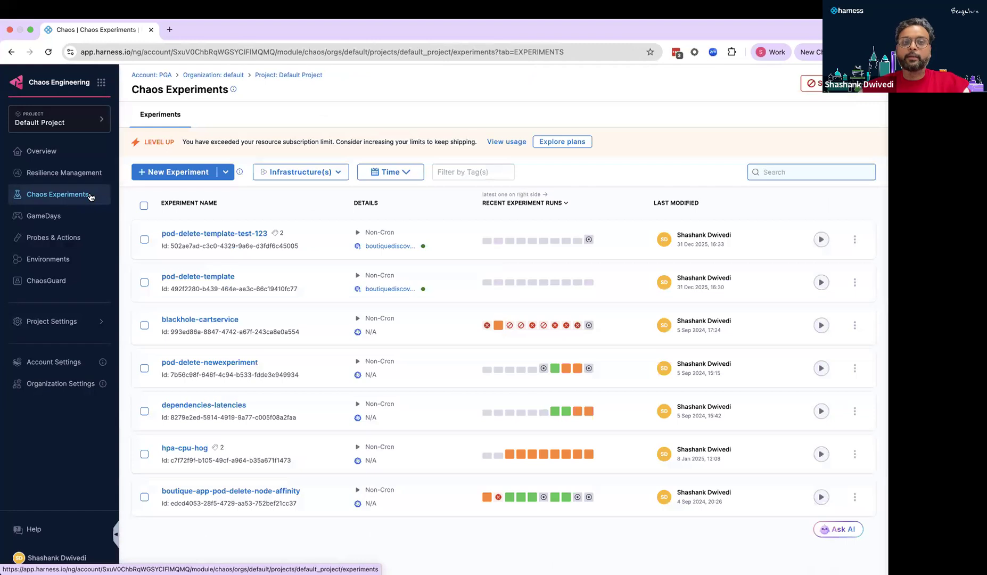
{"action": "left_click", "coordinate": [202, 230]}
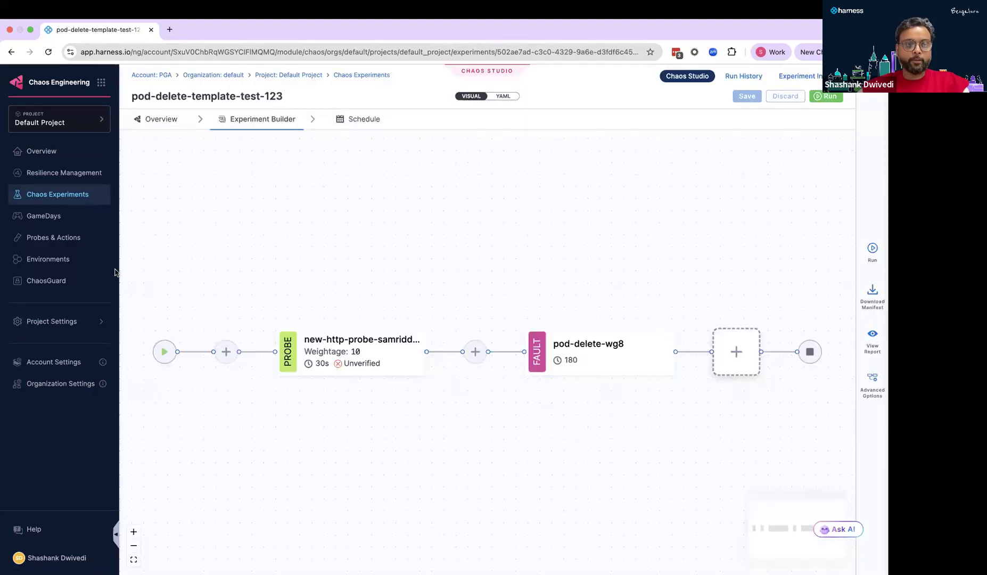
{"action": "left_click", "coordinate": [62, 194]}
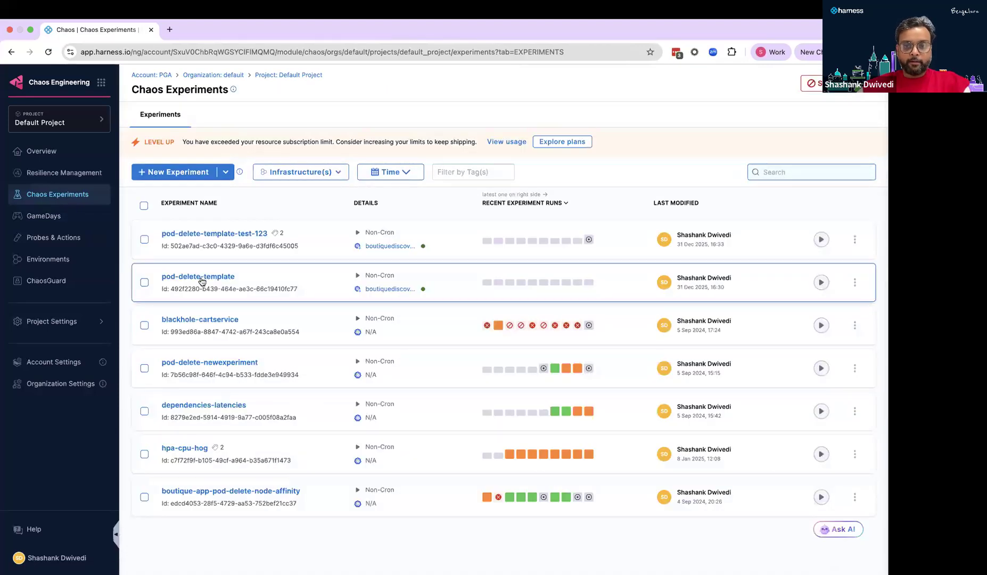
- Review the target application of the pod-network-loss fault in the blackhole-cartservice experiment, and return to the experiments list
{"action": "left_click", "coordinate": [197, 321]}
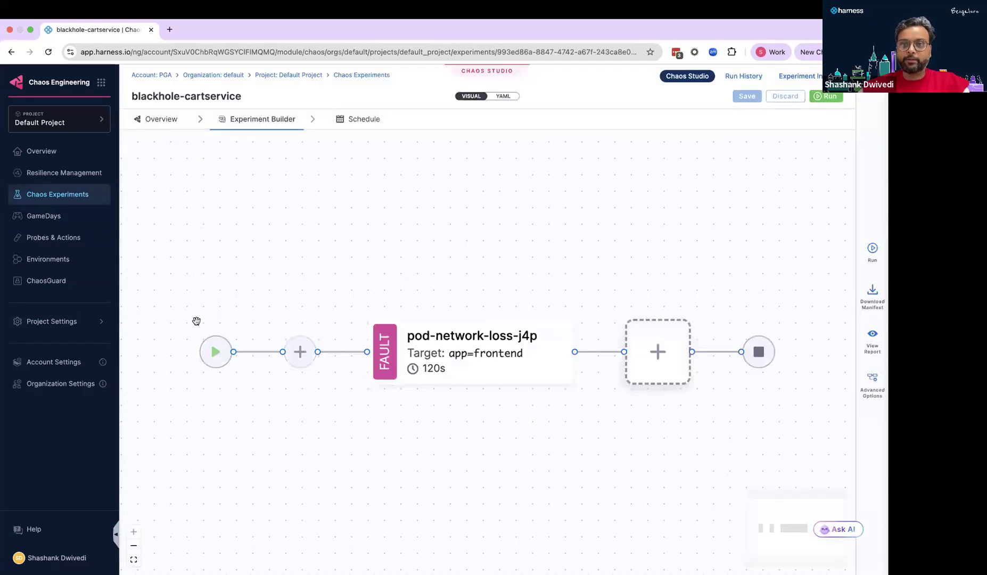
{"action": "left_click", "coordinate": [450, 347]}
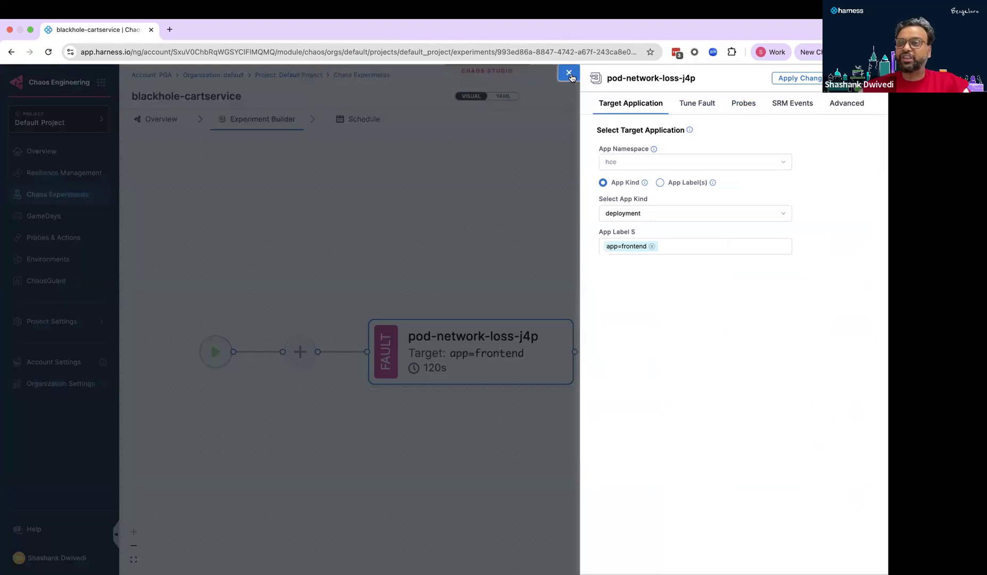
{"action": "left_click", "coordinate": [569, 73]}
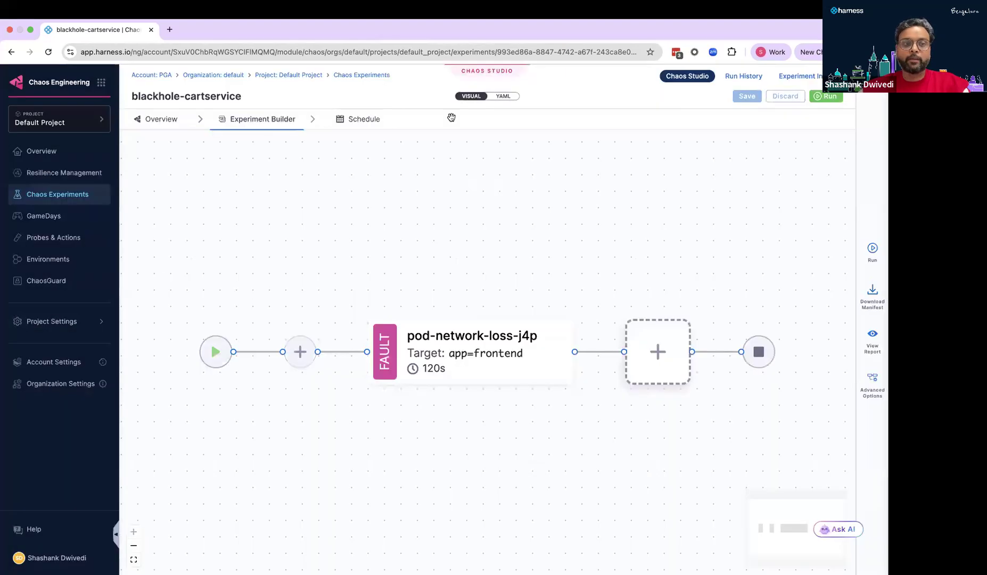
{"action": "left_click", "coordinate": [76, 199]}
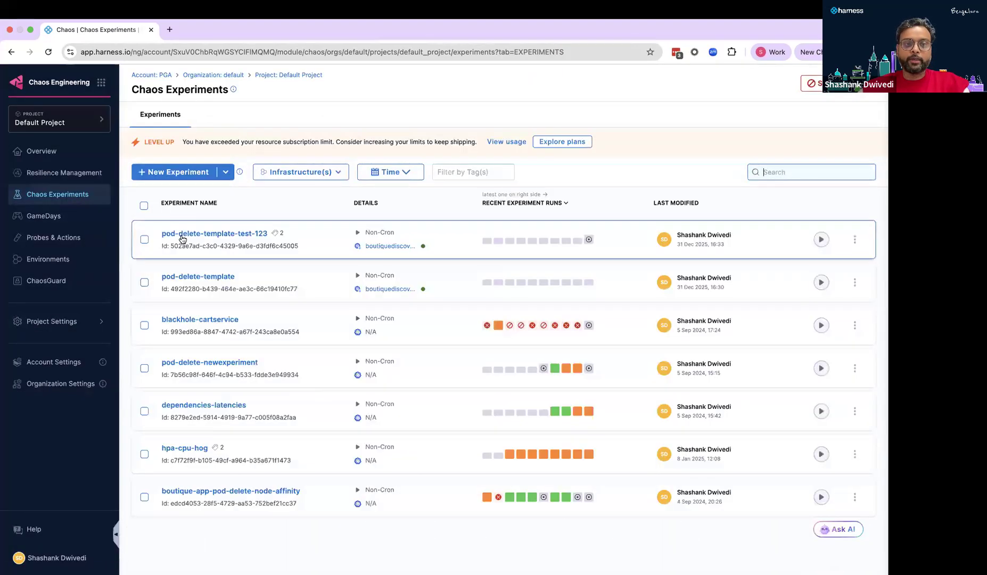
- Open pod-delete-template-test-123 and review the pod-delete fault's target application settings without changing them
{"action": "left_click", "coordinate": [181, 237]}
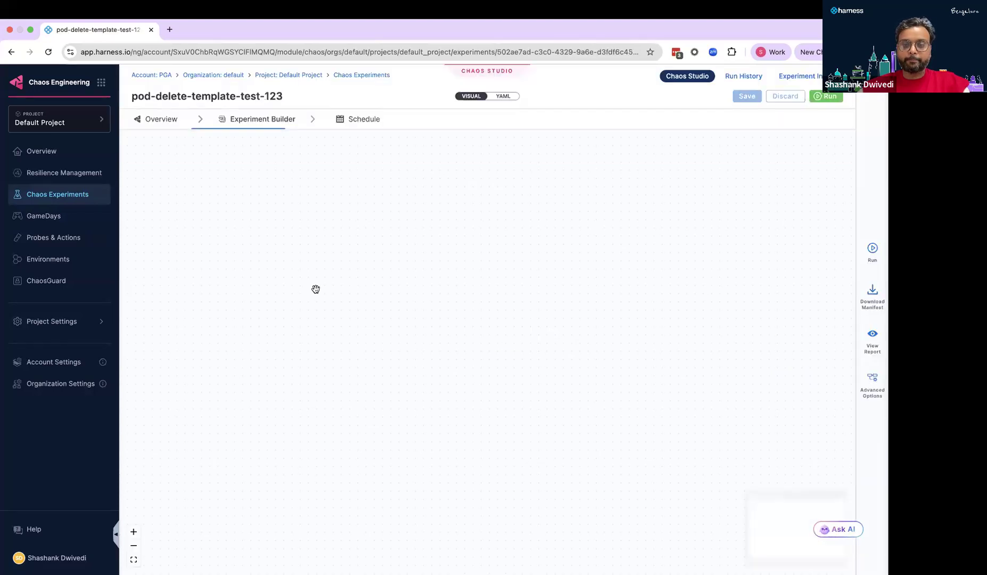
{"action": "left_click", "coordinate": [580, 346]}
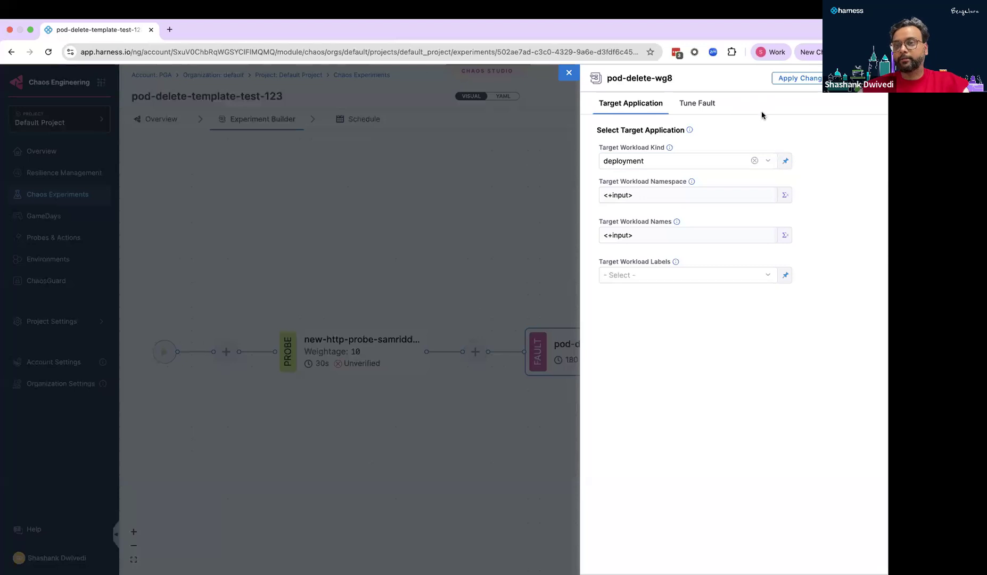
{"action": "left_click", "coordinate": [569, 75]}
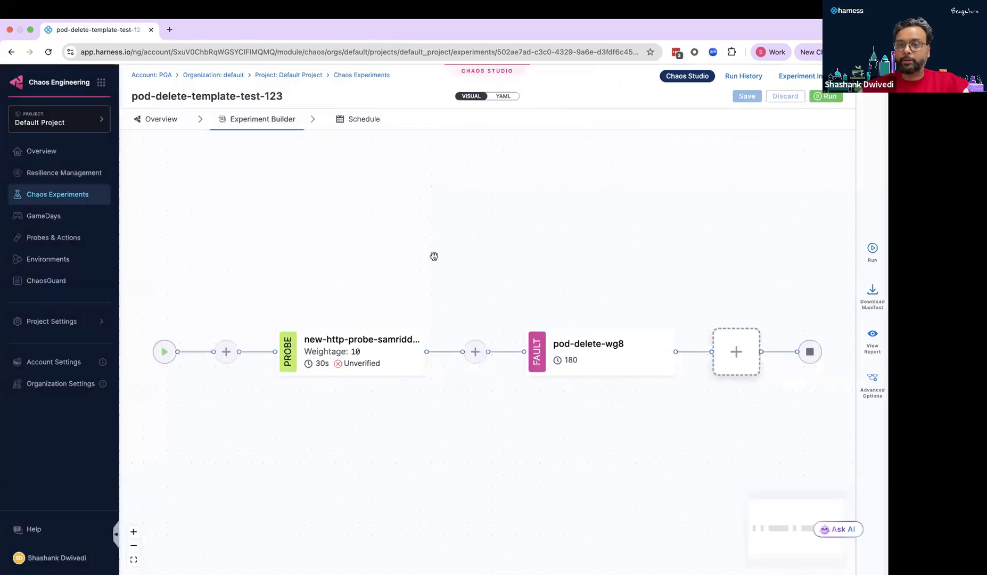
- Add the first listed HTTP probe in parallel with the pod-delete fault, make its URL a runtime input, and save the experiment
{"action": "left_click", "coordinate": [224, 353]}
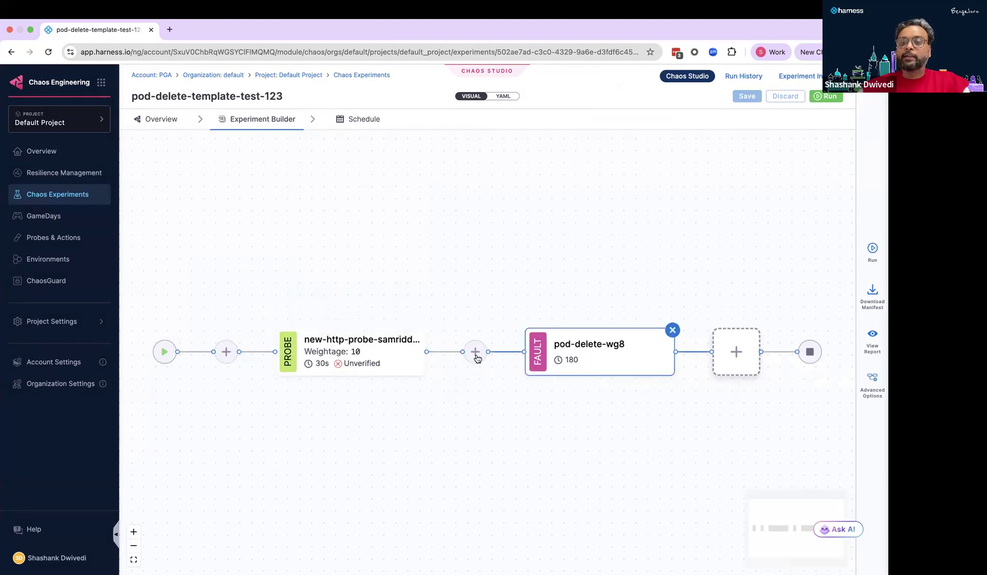
{"action": "mouse_move", "coordinate": [478, 358]}
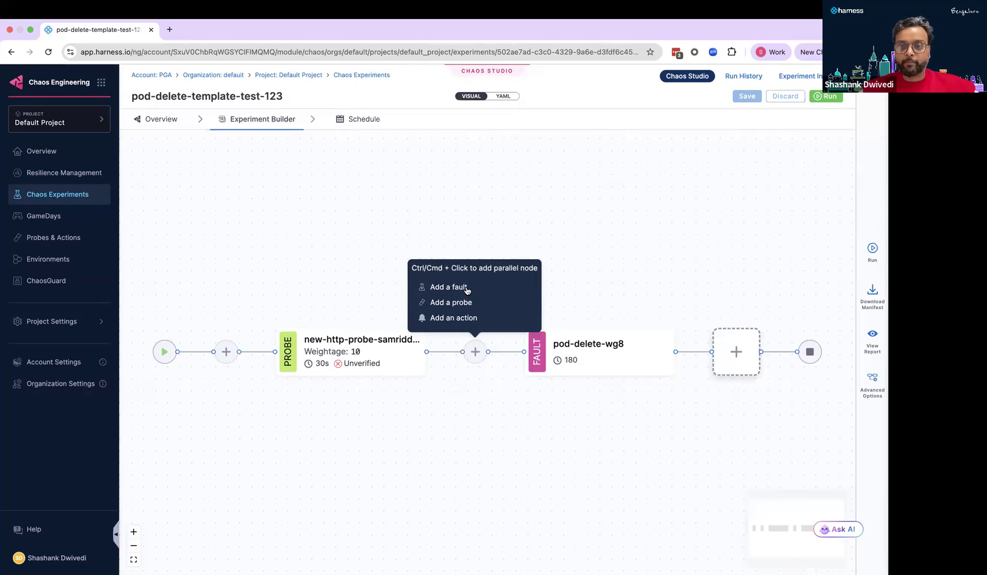
{"action": "left_click", "coordinate": [460, 303]}
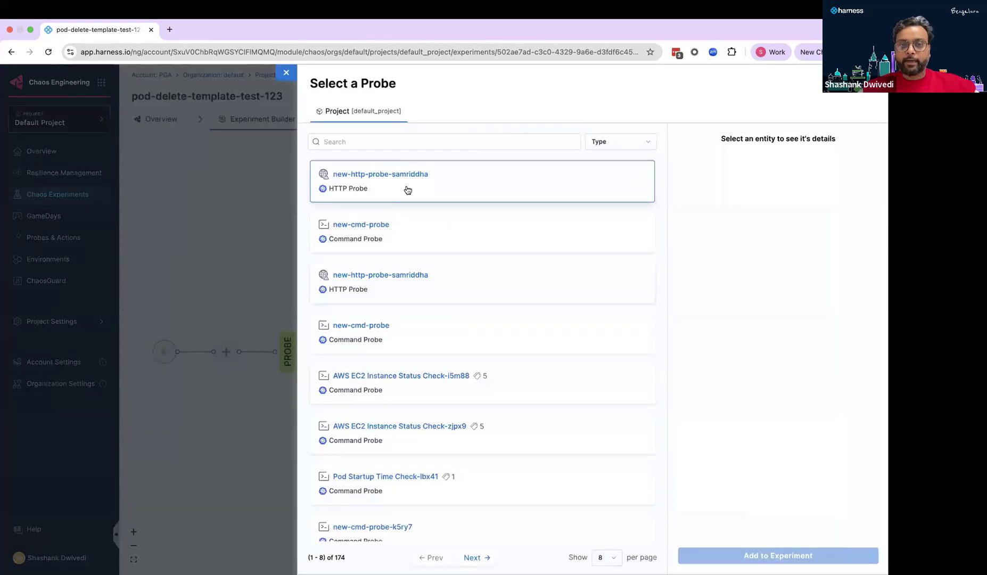
{"action": "left_click", "coordinate": [406, 189]}
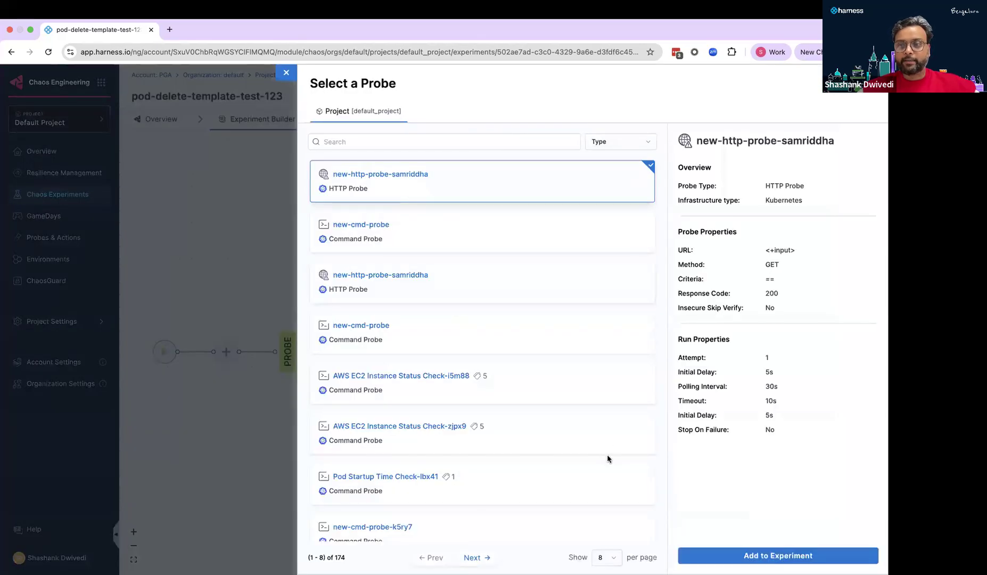
{"action": "left_click", "coordinate": [733, 557]}
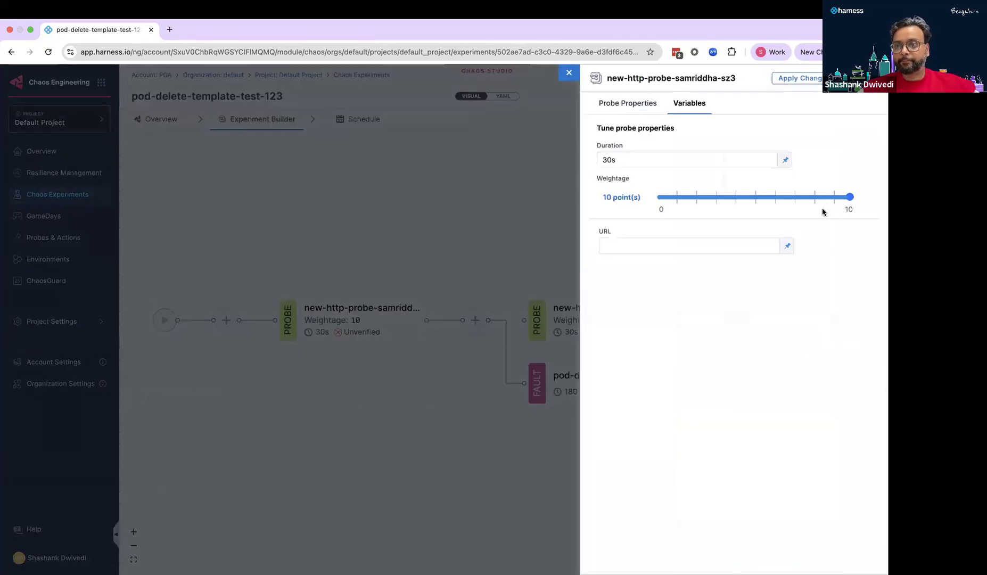
{"action": "left_click", "coordinate": [787, 246]}
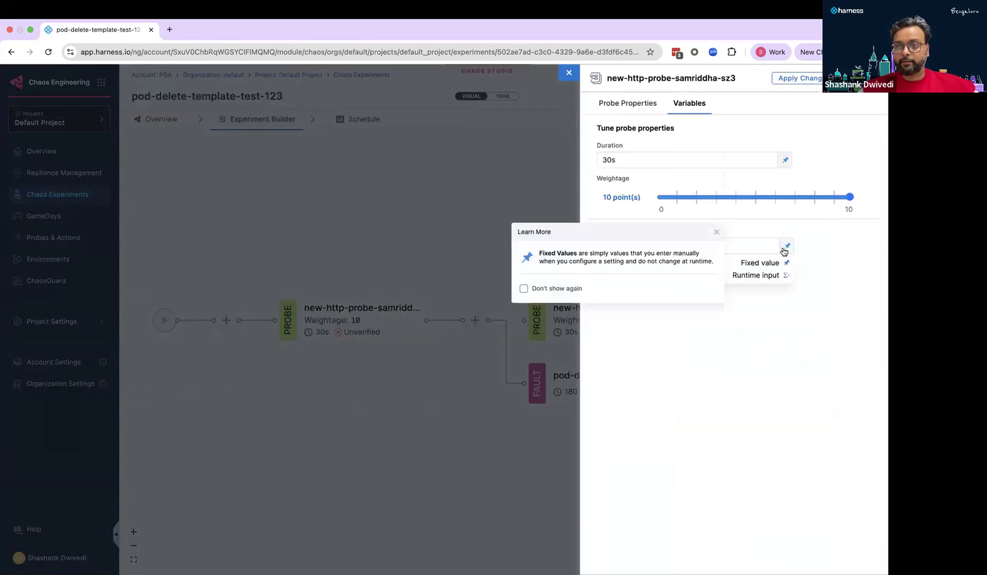
{"action": "left_click", "coordinate": [756, 276]}
{"action": "left_click", "coordinate": [796, 79]}
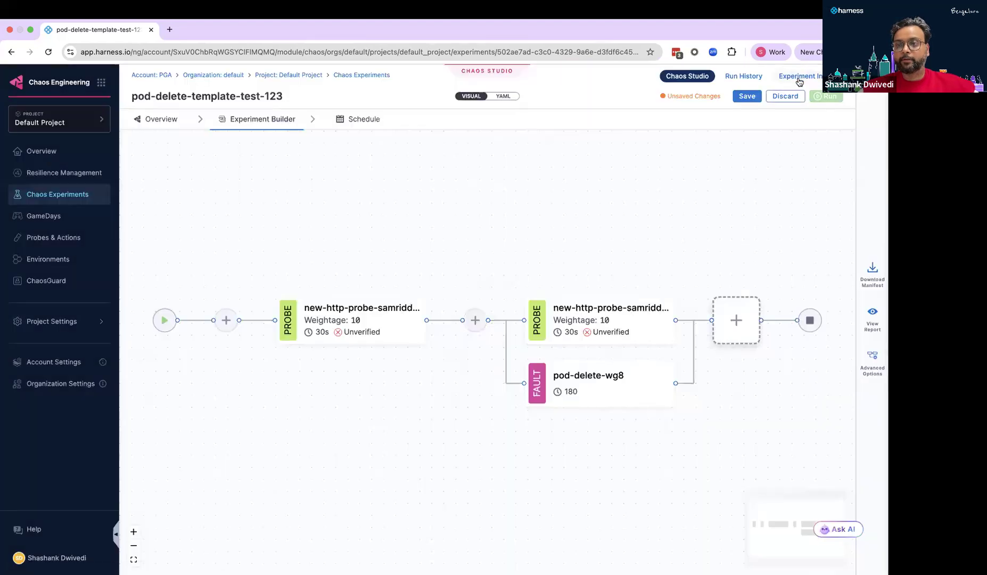
{"action": "left_click", "coordinate": [751, 97]}
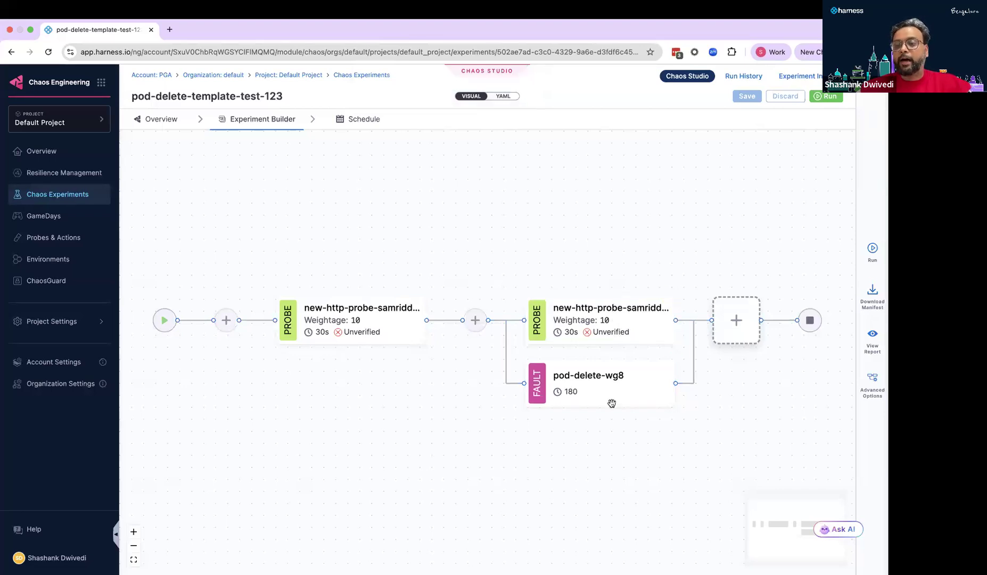
- Add the project's delay action after the parallel probe and pod-delete fault, and apply its default properties
{"action": "left_click", "coordinate": [739, 321]}
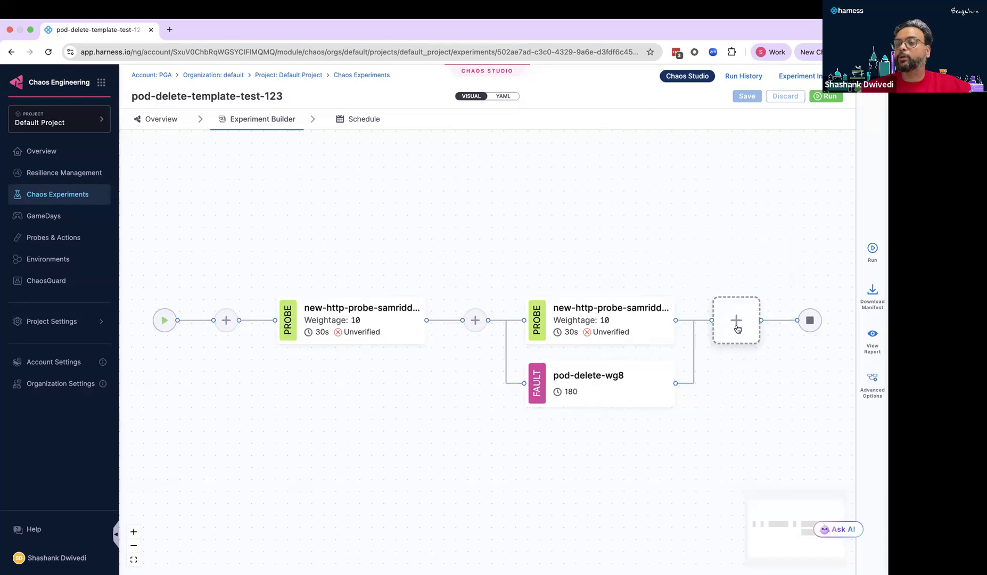
{"action": "mouse_move", "coordinate": [739, 327]}
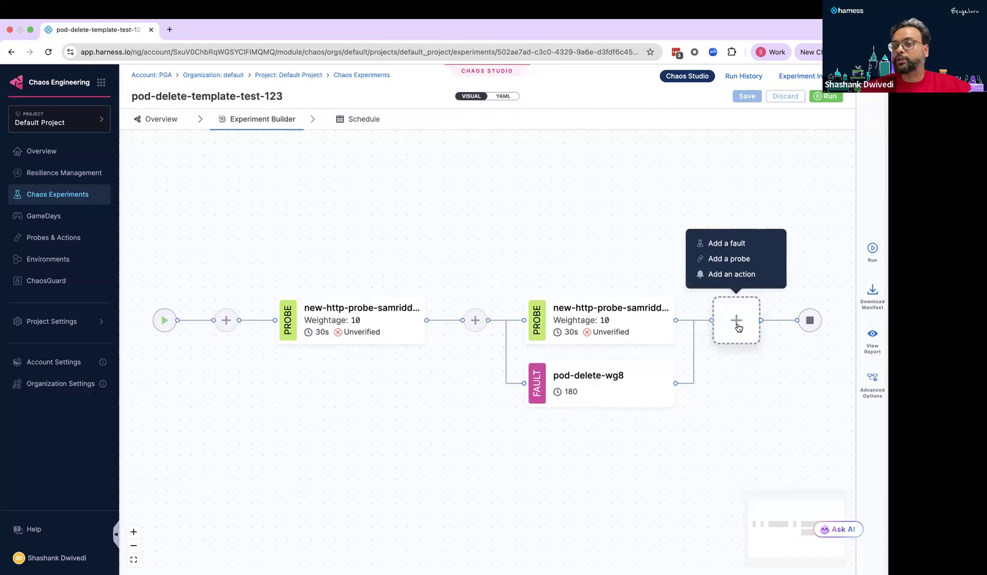
{"action": "left_click", "coordinate": [749, 280]}
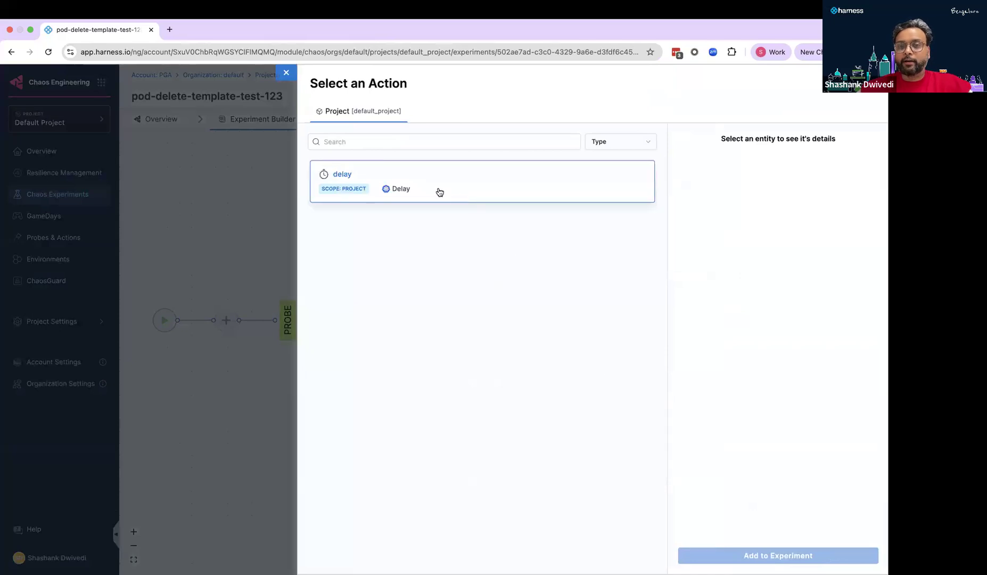
{"action": "left_click", "coordinate": [440, 192]}
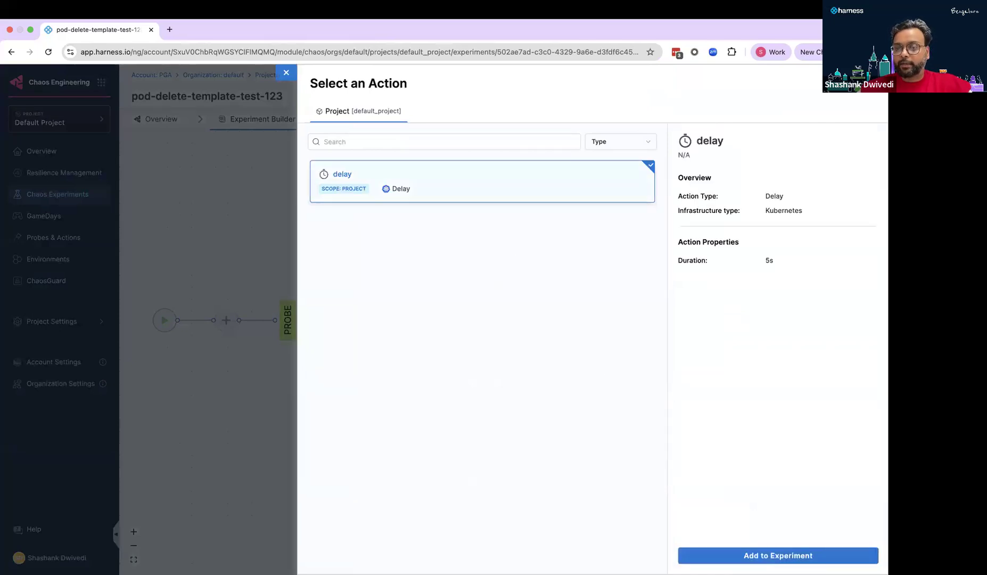
{"action": "left_click", "coordinate": [767, 555]}
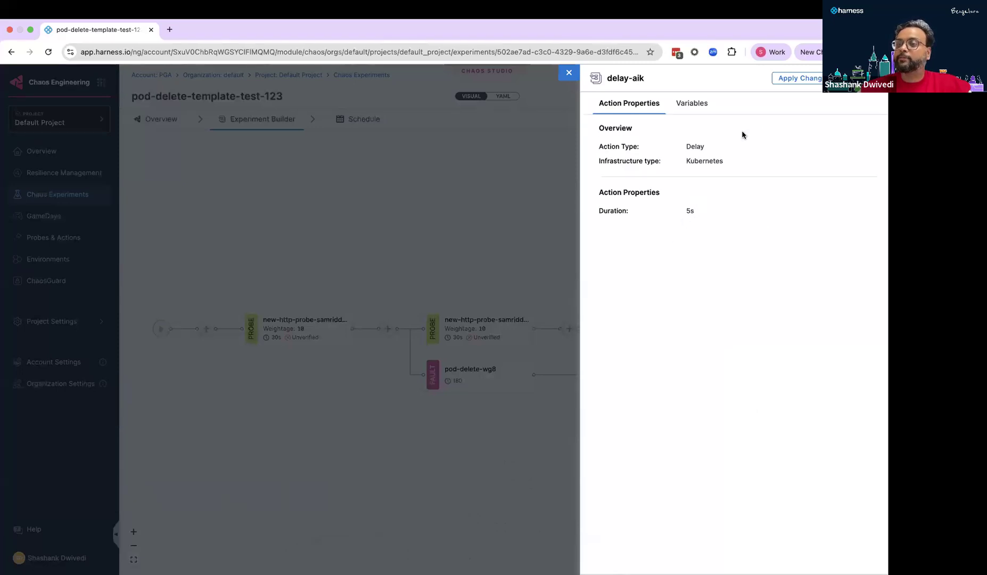
{"action": "left_click", "coordinate": [797, 78]}
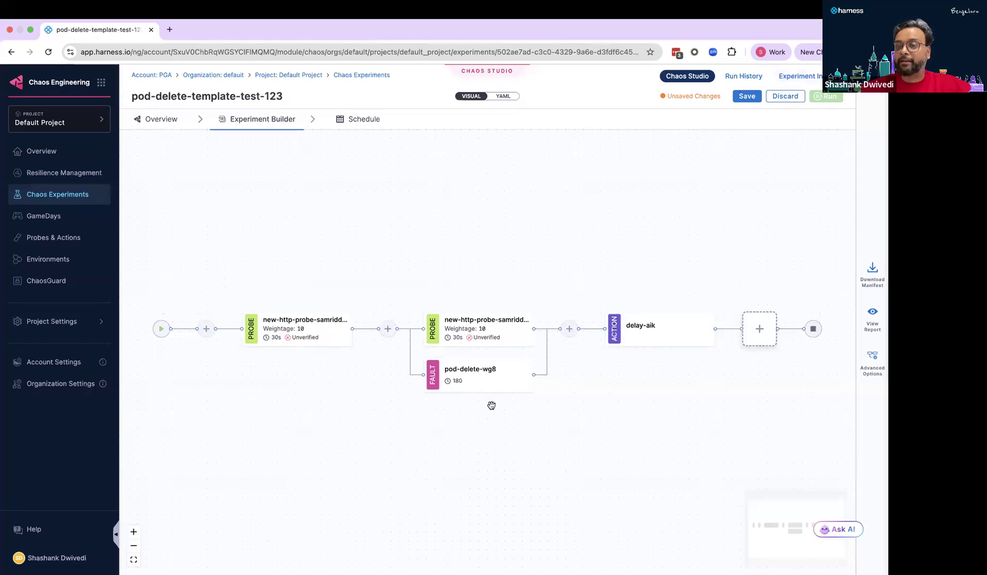
- Review the project's actions and the action types available for a new one, and return to the chaos experiments
{"action": "left_click", "coordinate": [73, 242]}
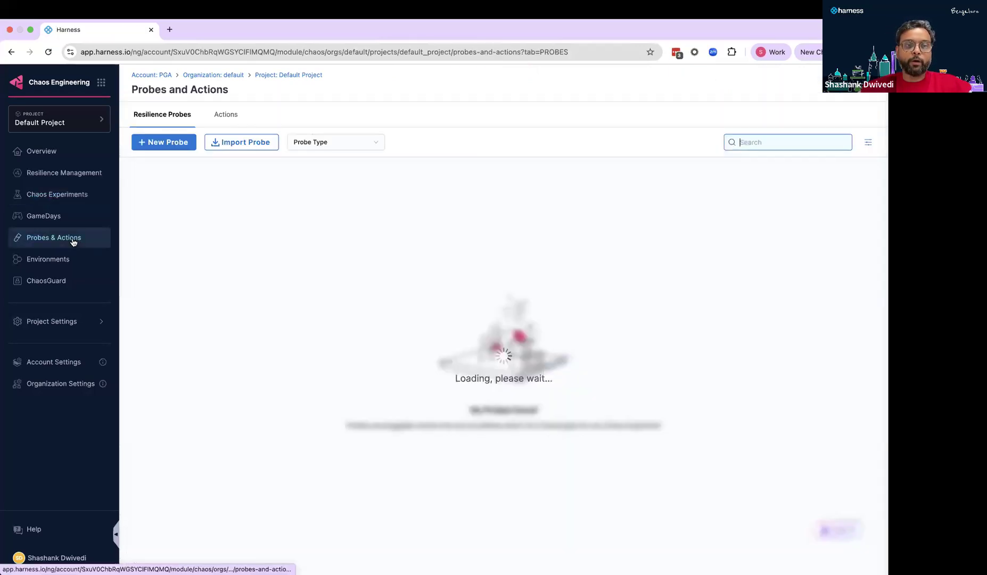
{"action": "left_click", "coordinate": [226, 115]}
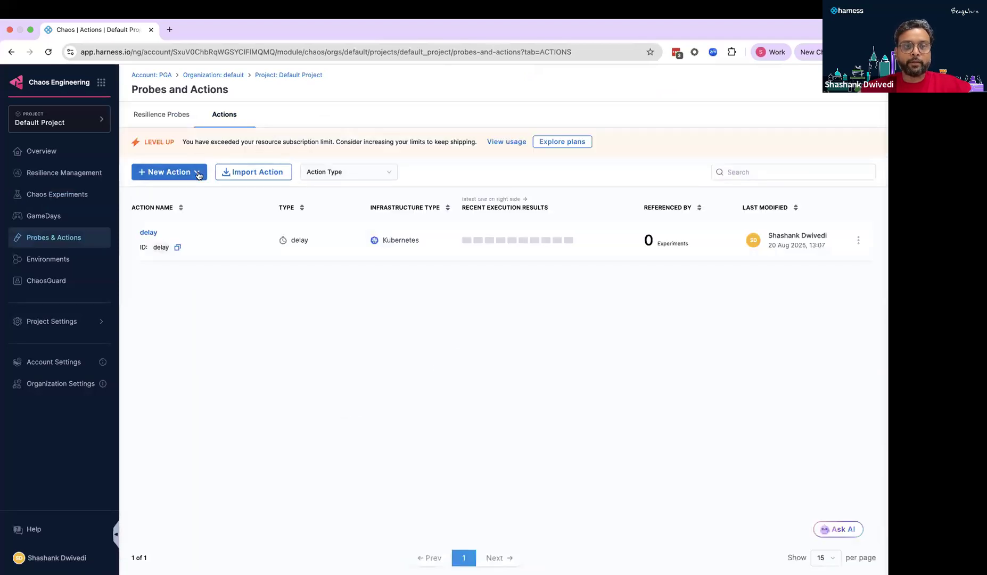
{"action": "left_click", "coordinate": [199, 176]}
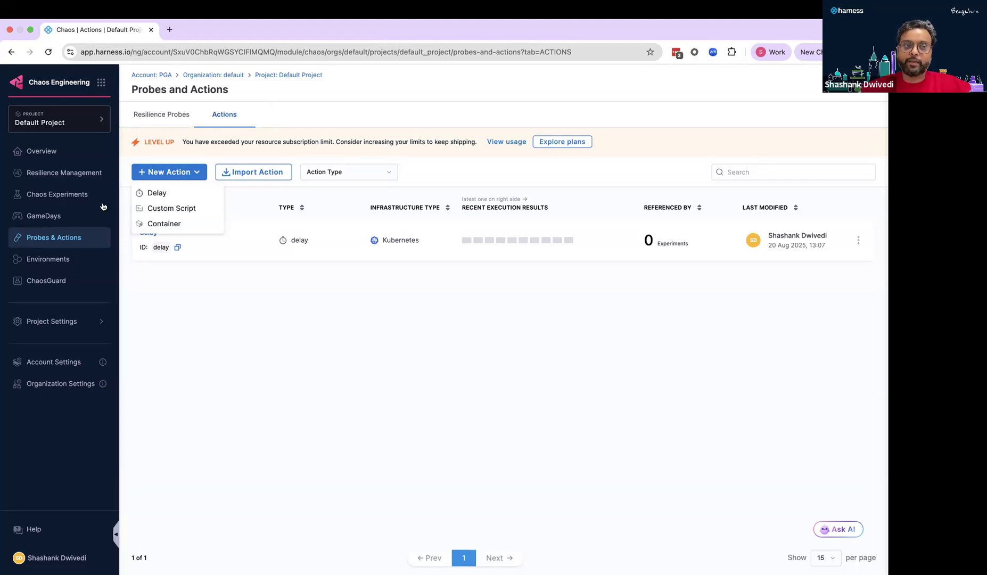
{"action": "left_click", "coordinate": [83, 200]}
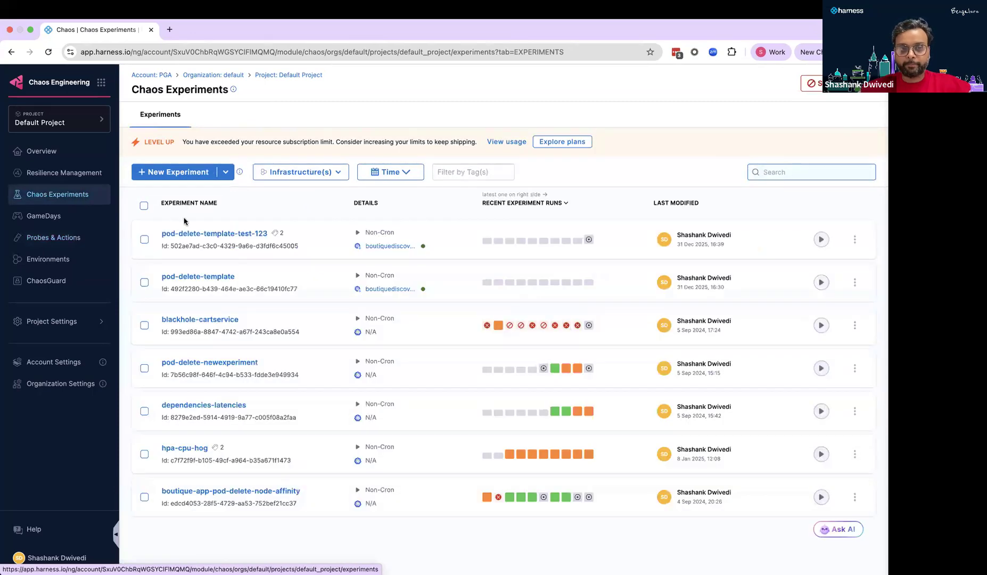
- Reopen pod-delete-template-test-123 and append the delay action after the parallel probe and fault, applying its default settings
{"action": "left_click", "coordinate": [195, 233]}
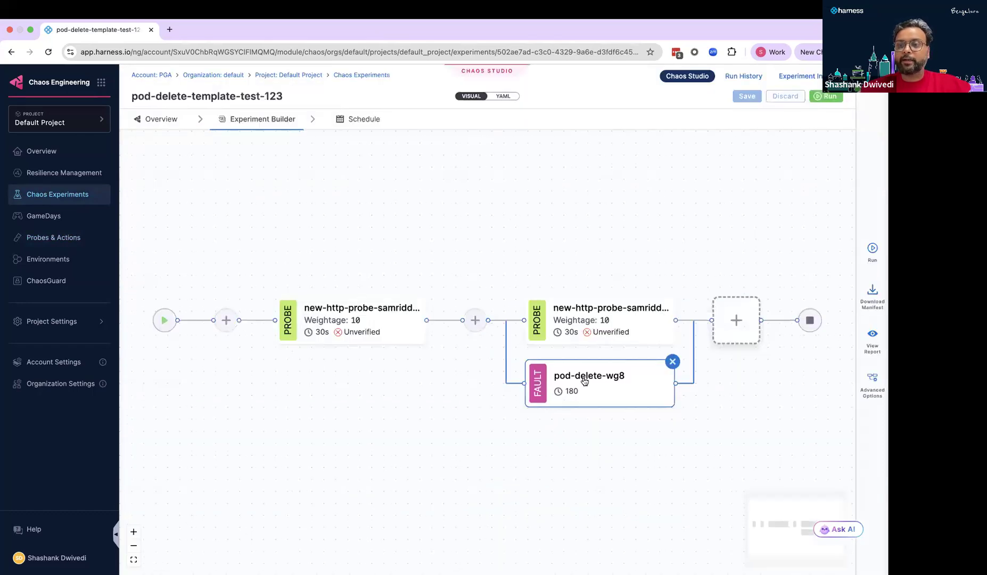
{"action": "left_click", "coordinate": [736, 322]}
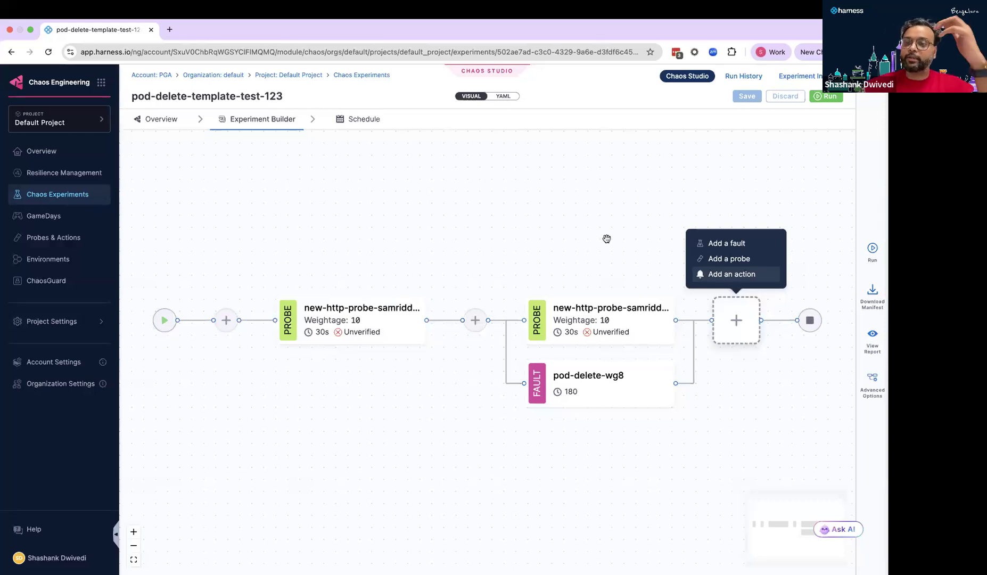
{"action": "left_click", "coordinate": [713, 275]}
{"action": "left_click", "coordinate": [360, 176]}
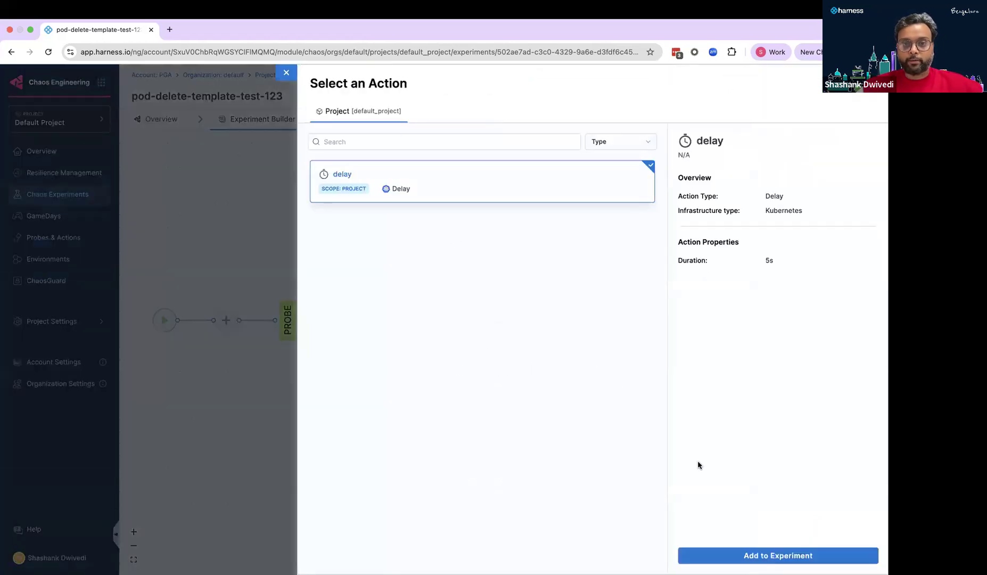
{"action": "left_click", "coordinate": [758, 558]}
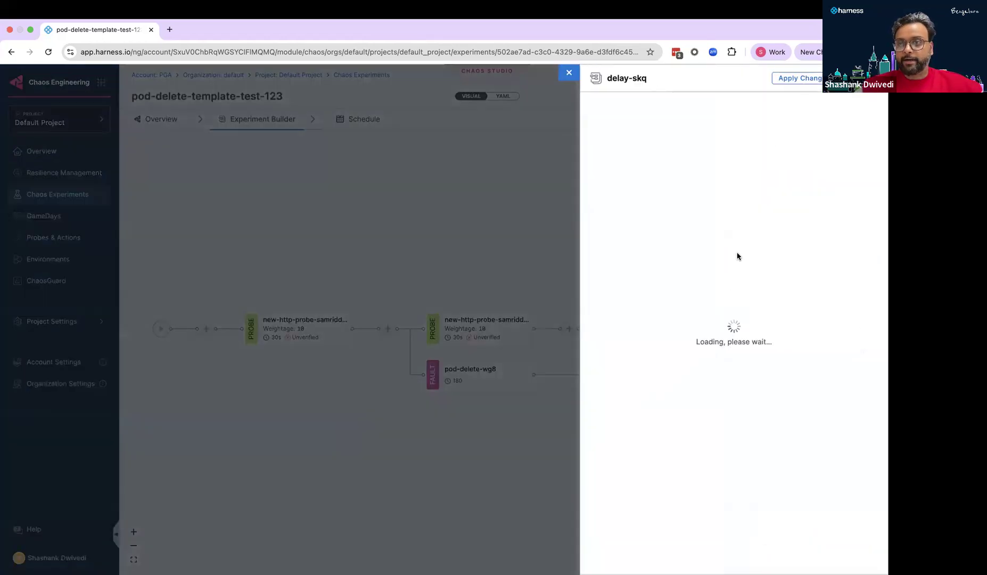
{"action": "left_click", "coordinate": [798, 79]}
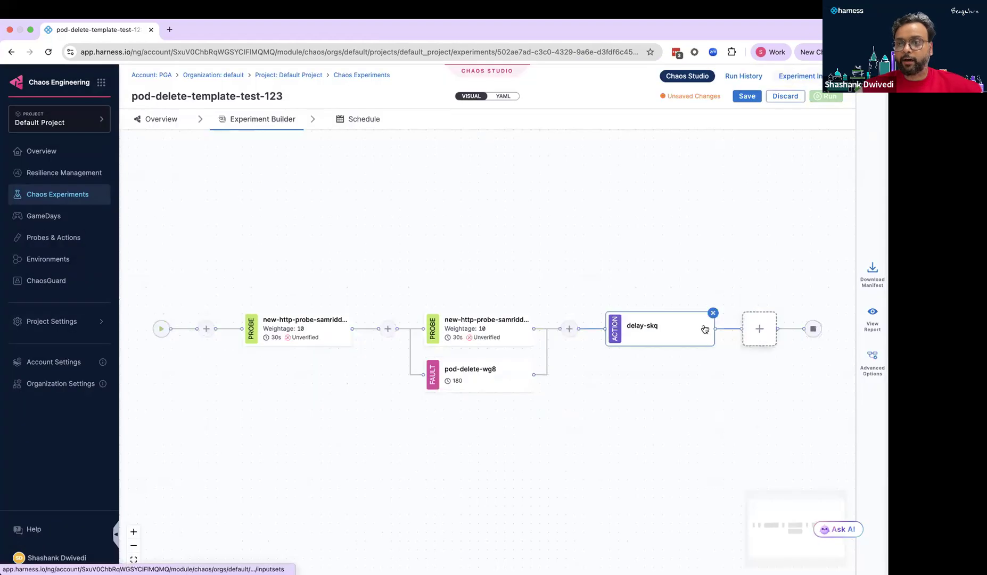
- Search the enterprise faults for "network loss" and add Pod Network Loss to the experiment after the delay action
{"action": "left_click", "coordinate": [758, 331]}
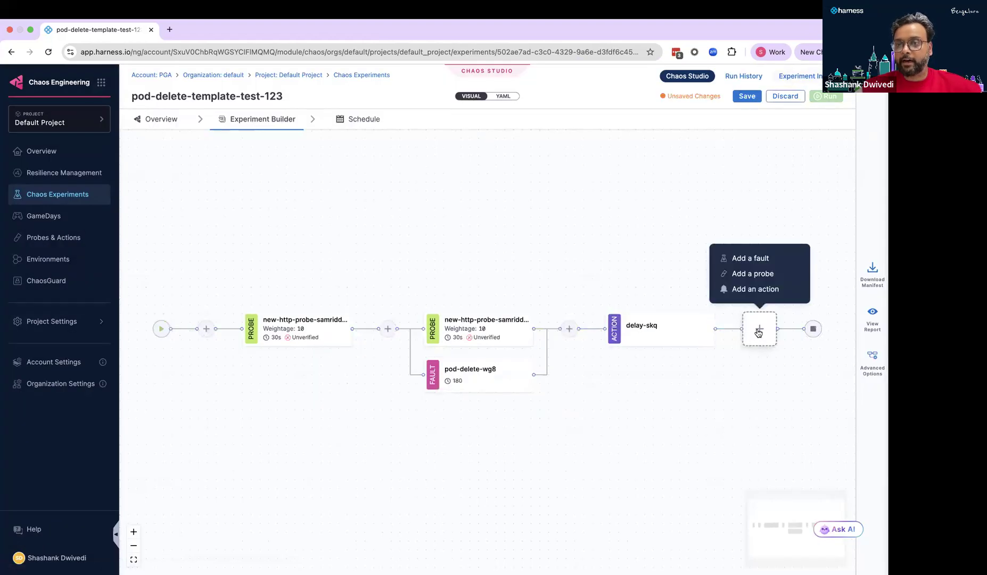
{"action": "left_click", "coordinate": [763, 261]}
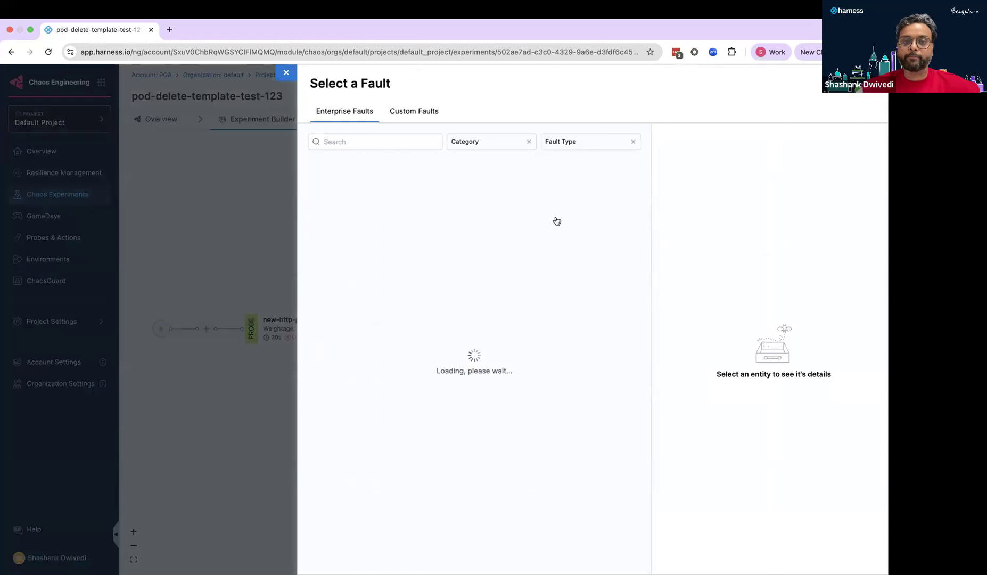
{"action": "left_click", "coordinate": [375, 147]}
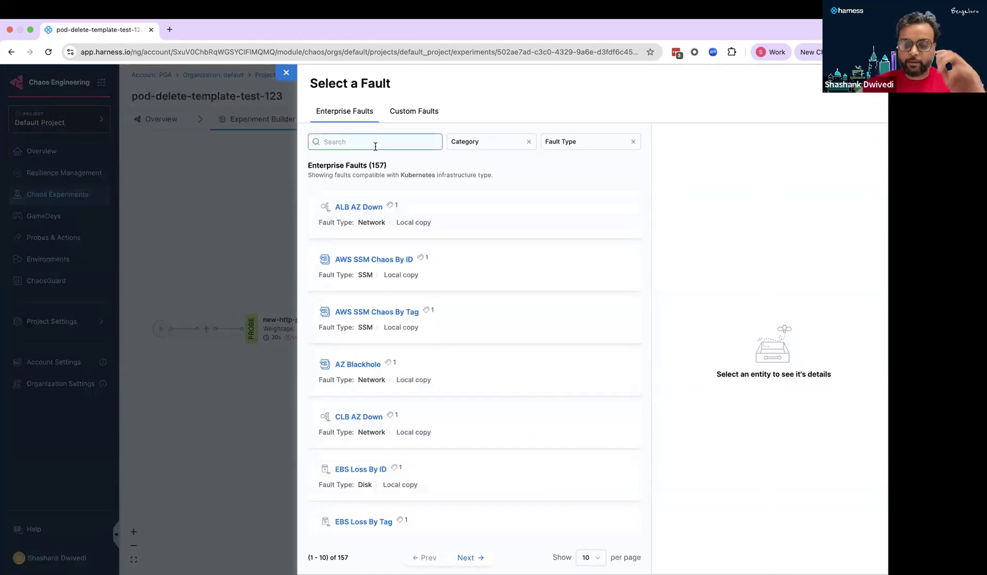
{"action": "type", "text": "networ"}
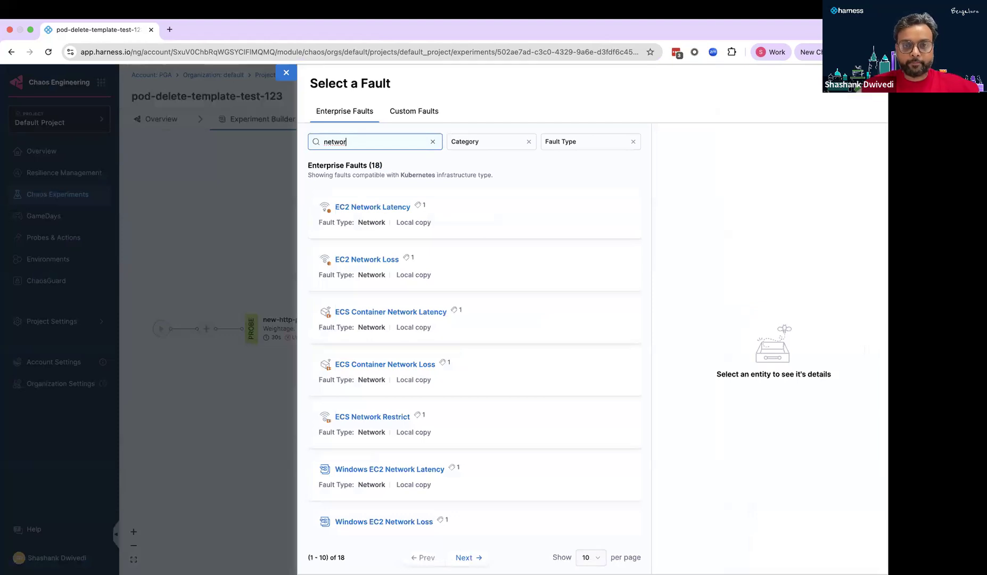
{"action": "type", "text": "k loss"}
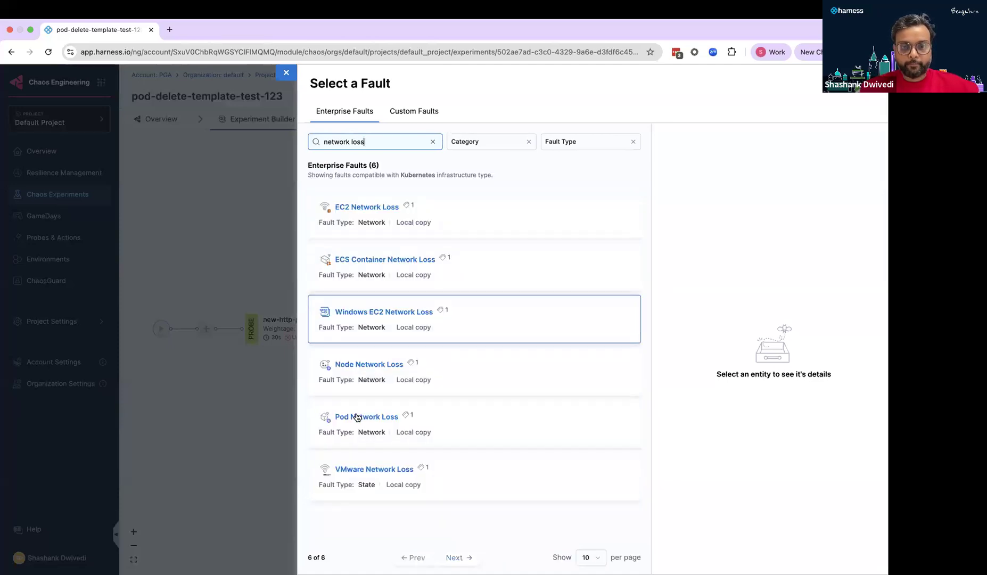
{"action": "left_click", "coordinate": [357, 417]}
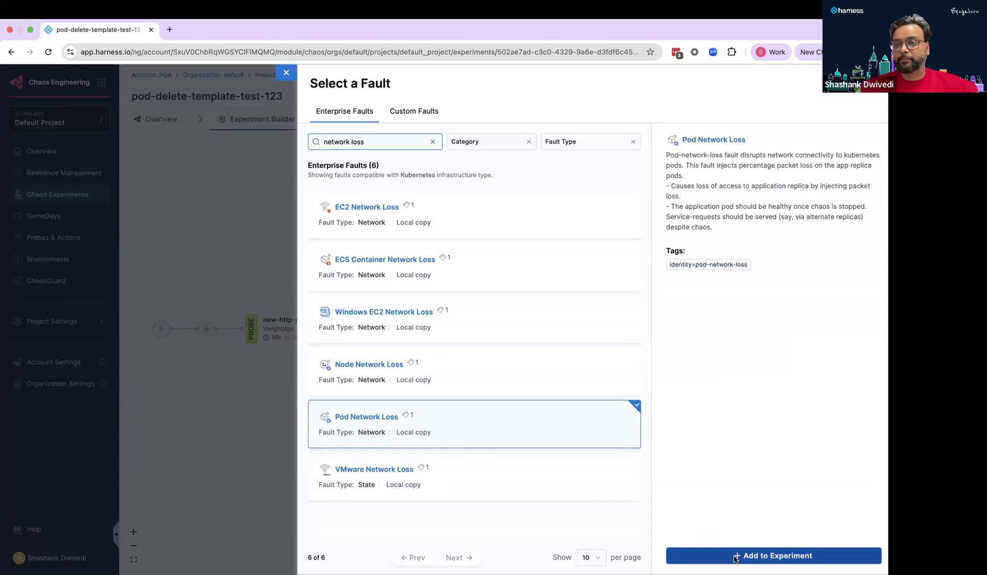
{"action": "left_click", "coordinate": [735, 556]}
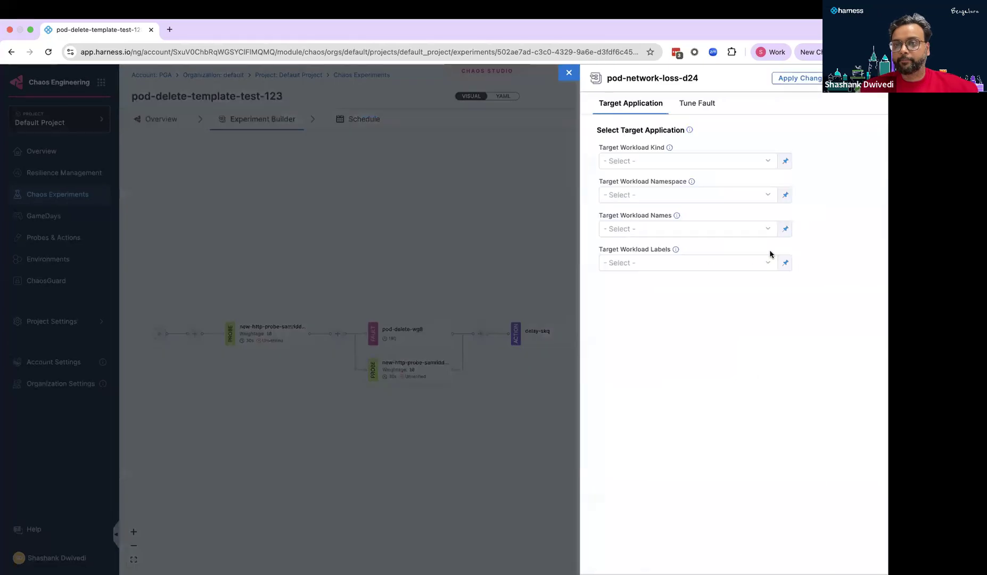
- Target the network loss fault at the nginx-deployment workload of kind deployment in the discovery namespace
{"action": "left_click", "coordinate": [769, 162]}
{"action": "left_click", "coordinate": [721, 182]}
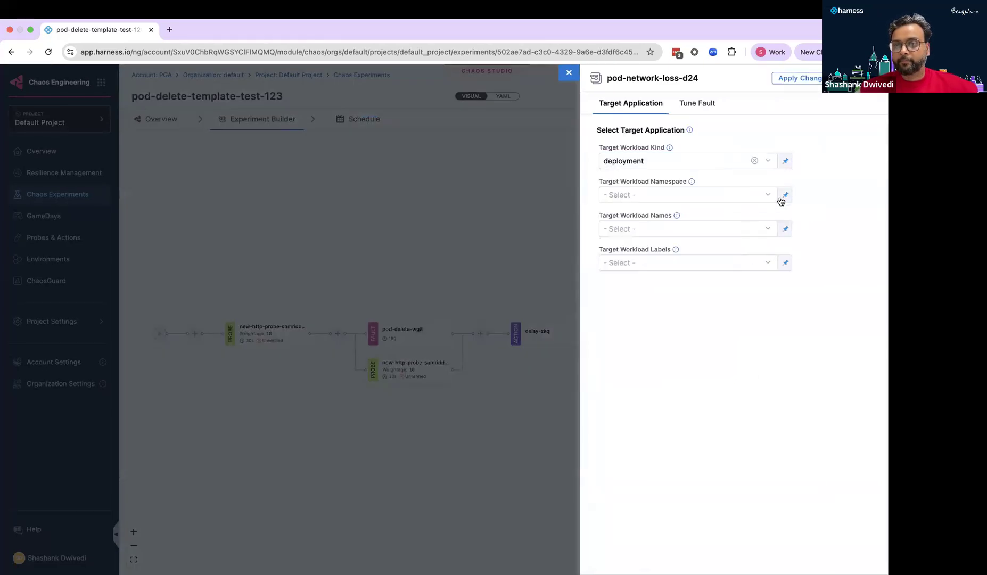
{"action": "left_click", "coordinate": [771, 196]}
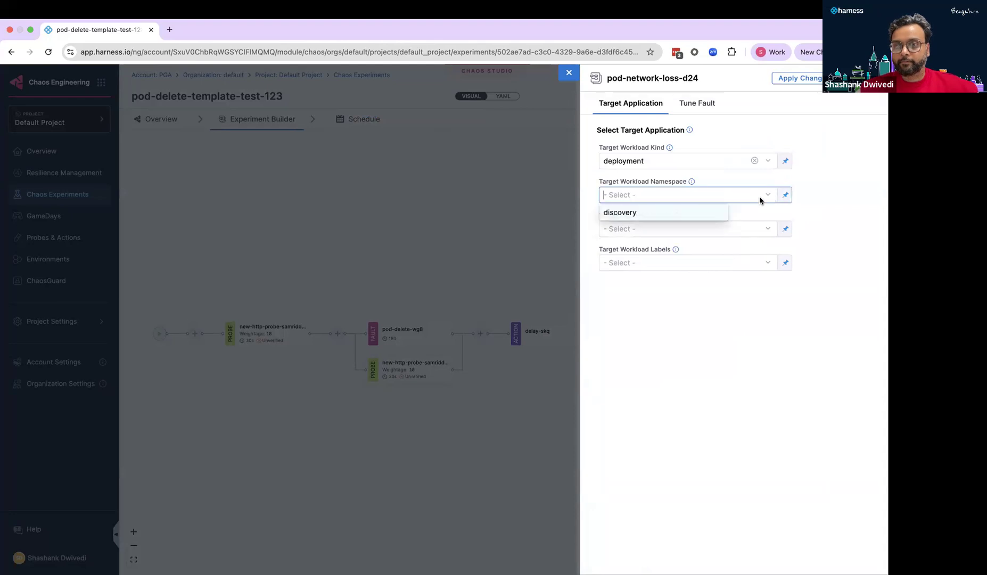
{"action": "left_click", "coordinate": [703, 213]}
{"action": "left_click", "coordinate": [766, 229]}
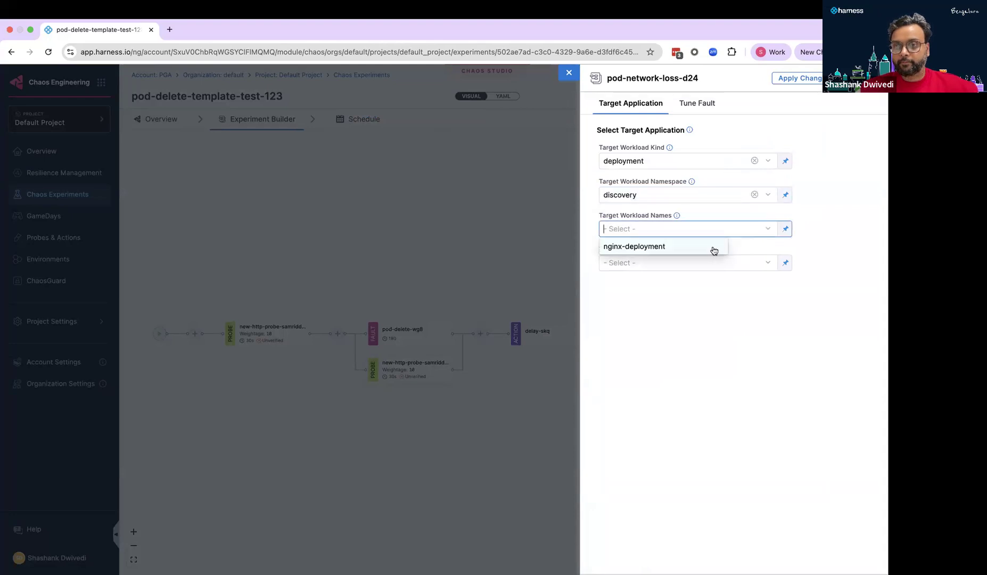
{"action": "left_click", "coordinate": [712, 249]}
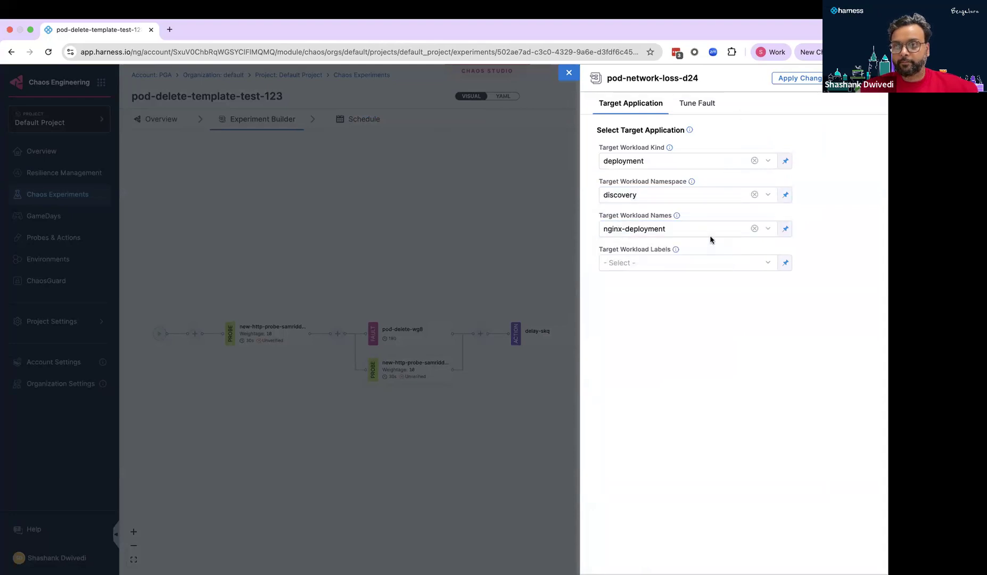
- Check the network loss fault's tuning properties, apply the fault with its default tuning, and save the experiment
{"action": "left_click", "coordinate": [708, 105]}
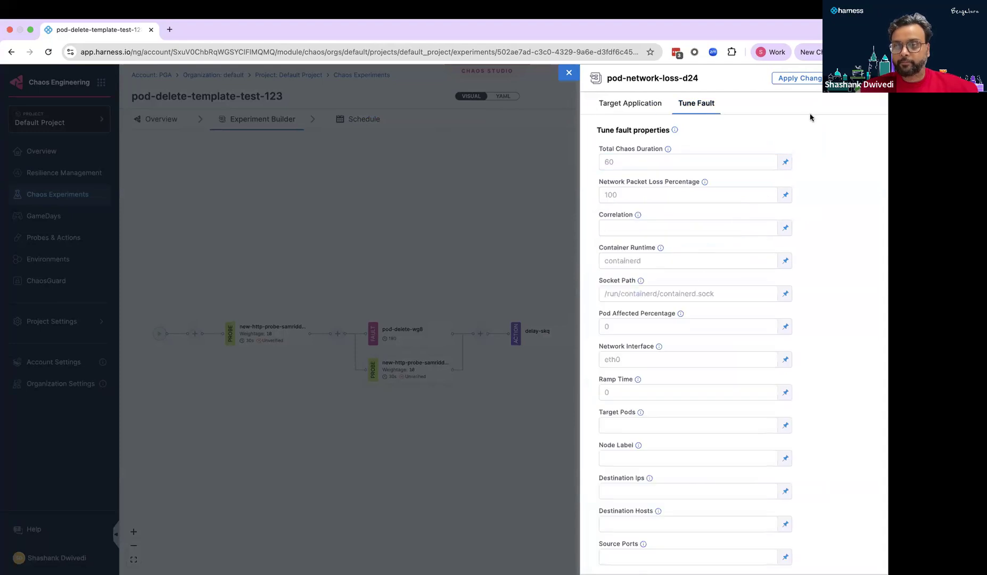
{"action": "left_click", "coordinate": [817, 77]}
{"action": "left_click", "coordinate": [748, 97]}
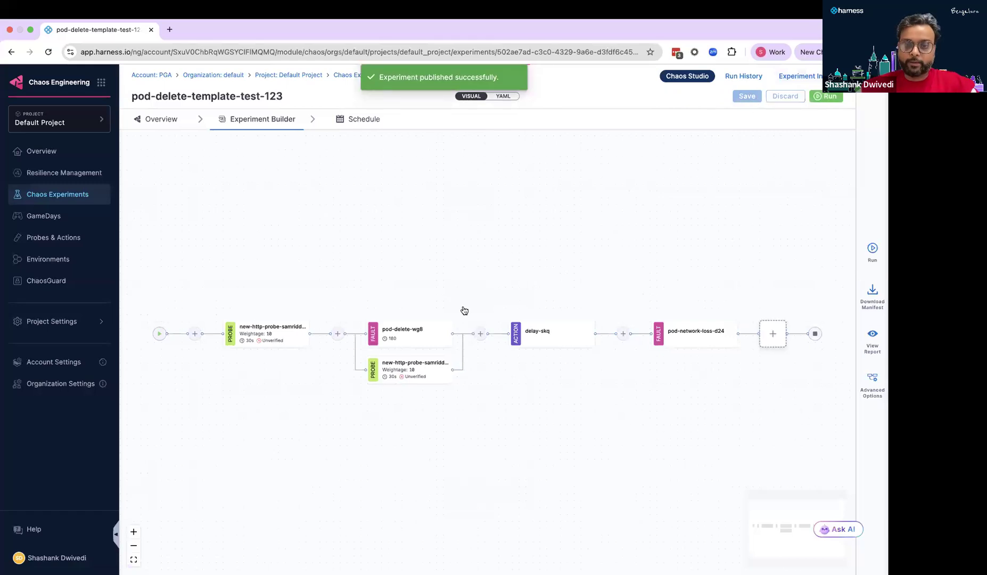